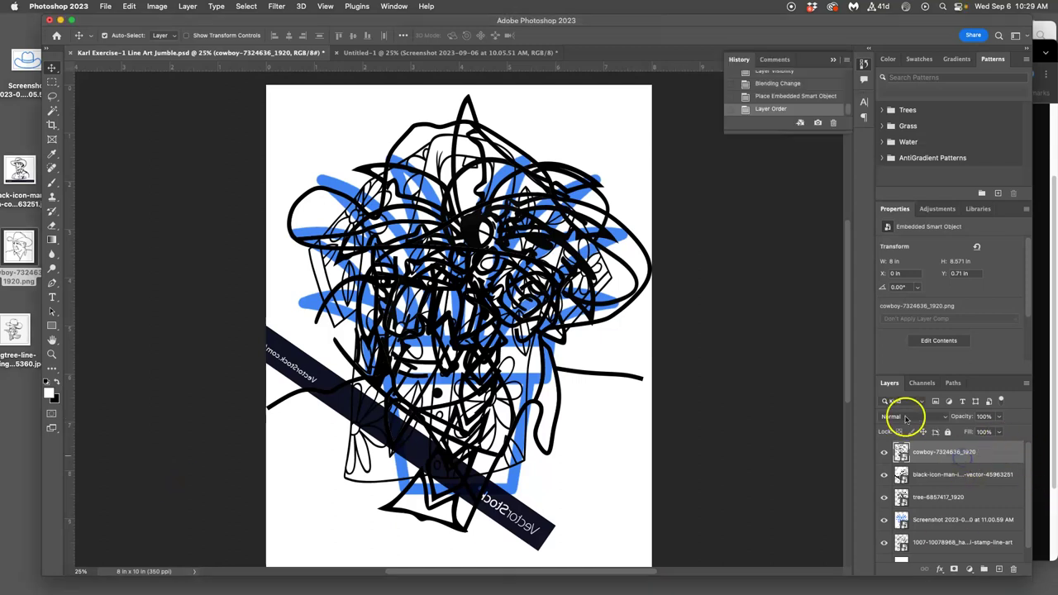
Set the cowboy layer to Multiply and hide the cowboy, icon-man and Background layers
left_click(905, 416)
left_click(901, 451)
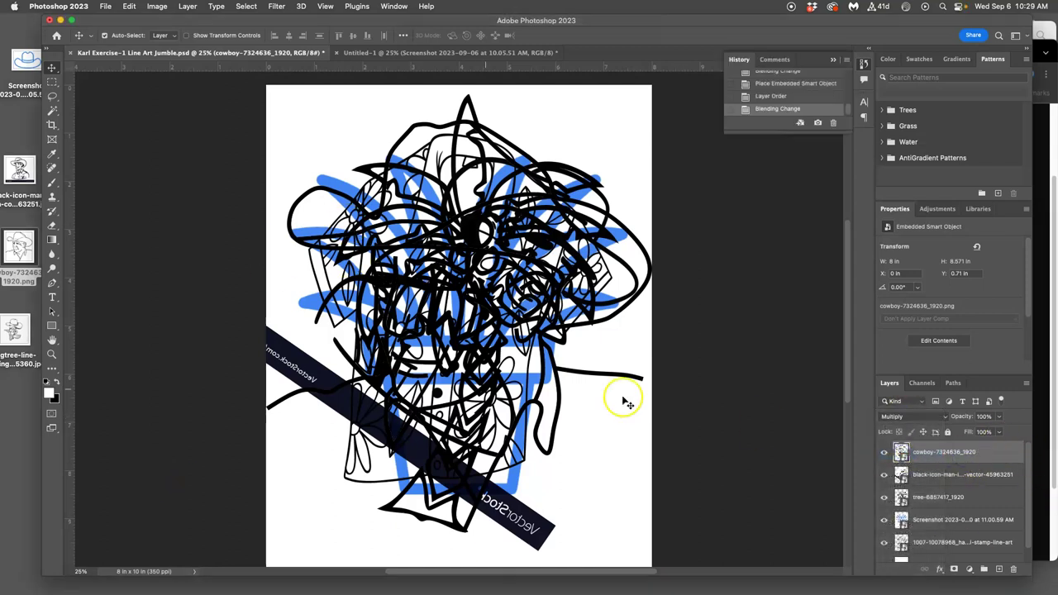
left_click_drag(884, 451, 883, 543)
scroll(956, 508, "down", 1)
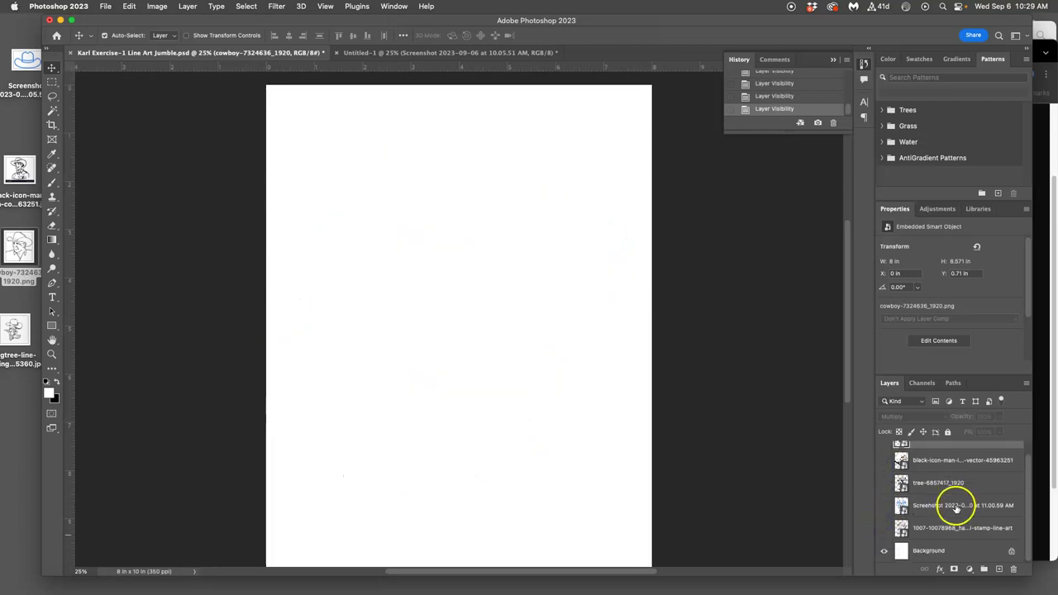
left_click(884, 554)
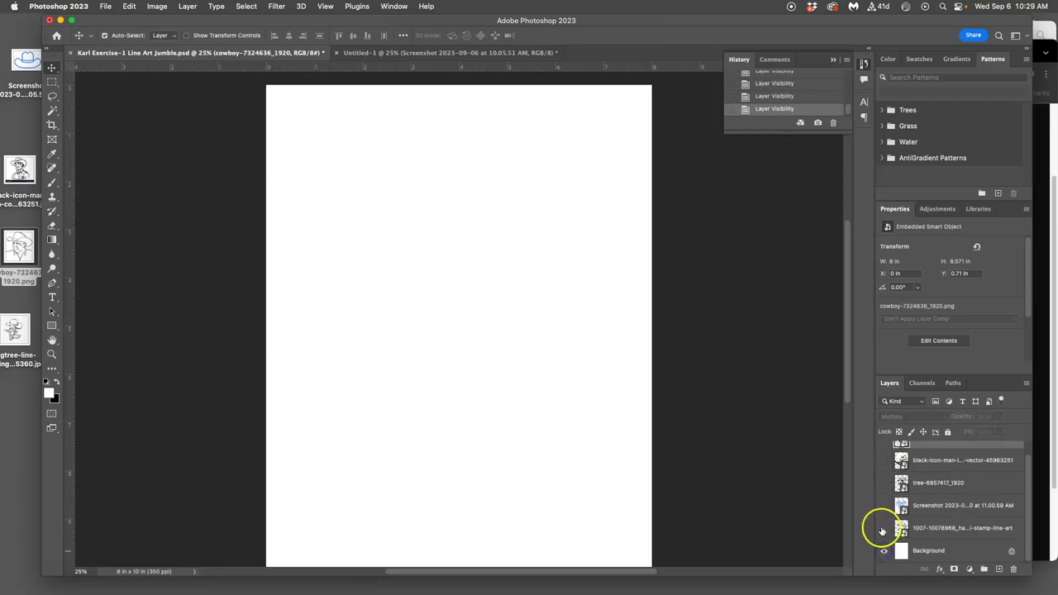
Turn the shirt, plant-pot, palm tree, icon-man and cowboy drawings back on one by one
left_click(882, 529)
left_click(934, 528)
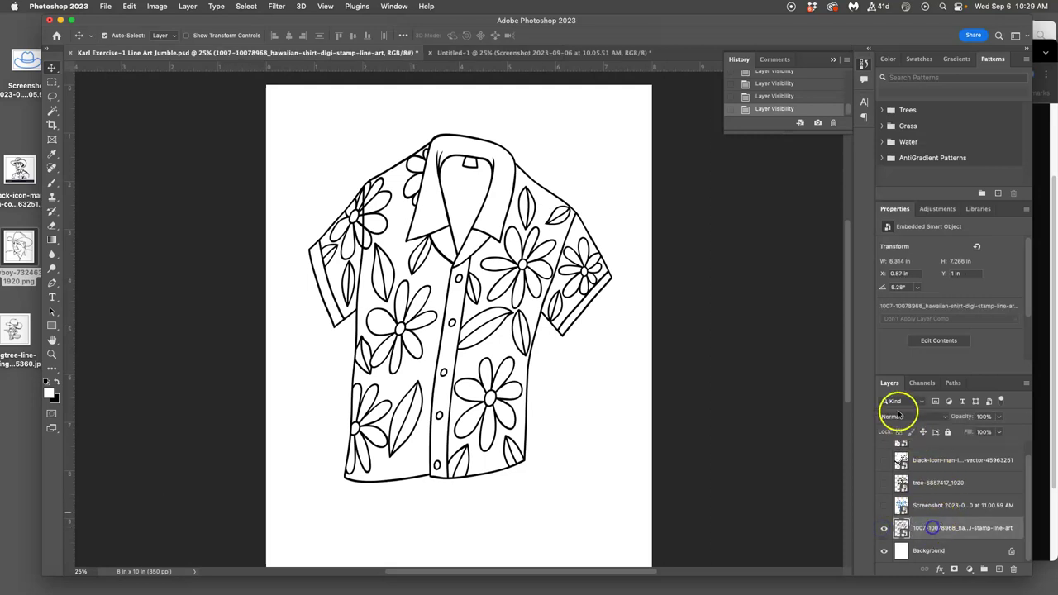
left_click(884, 505)
left_click(931, 505)
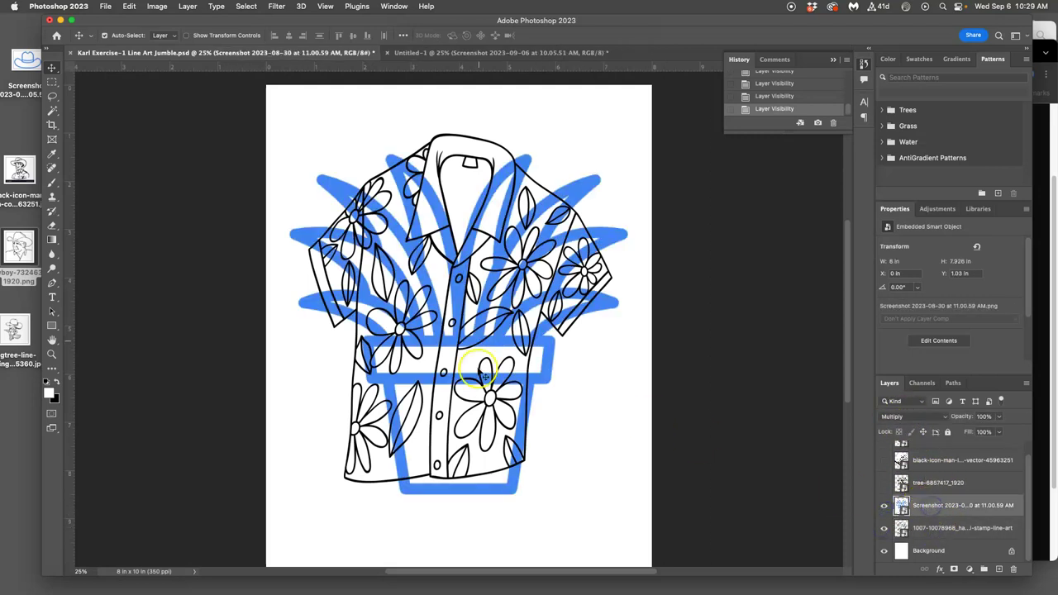
left_click(884, 482)
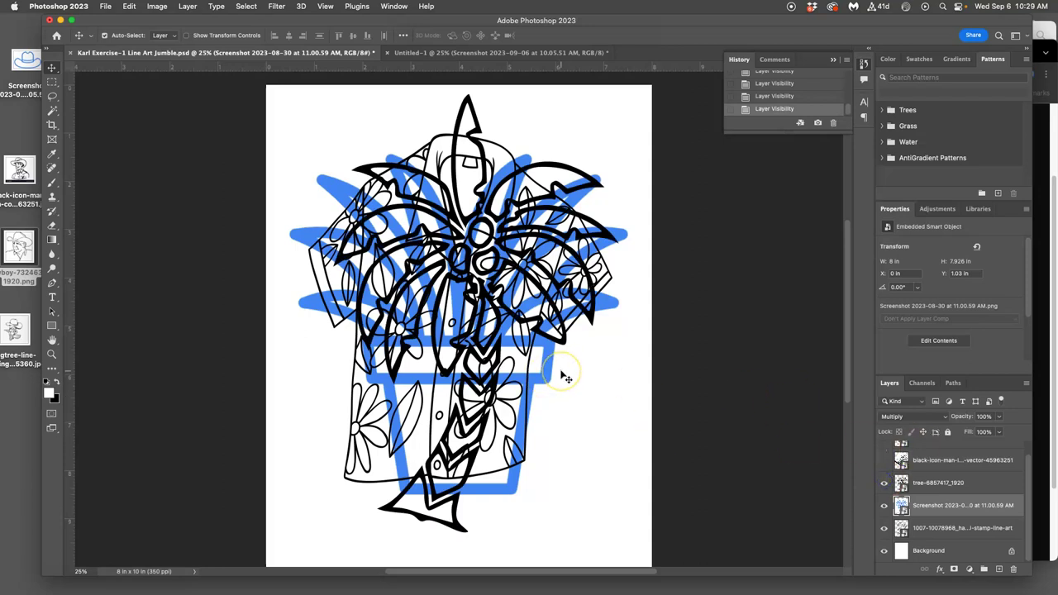
left_click(884, 460)
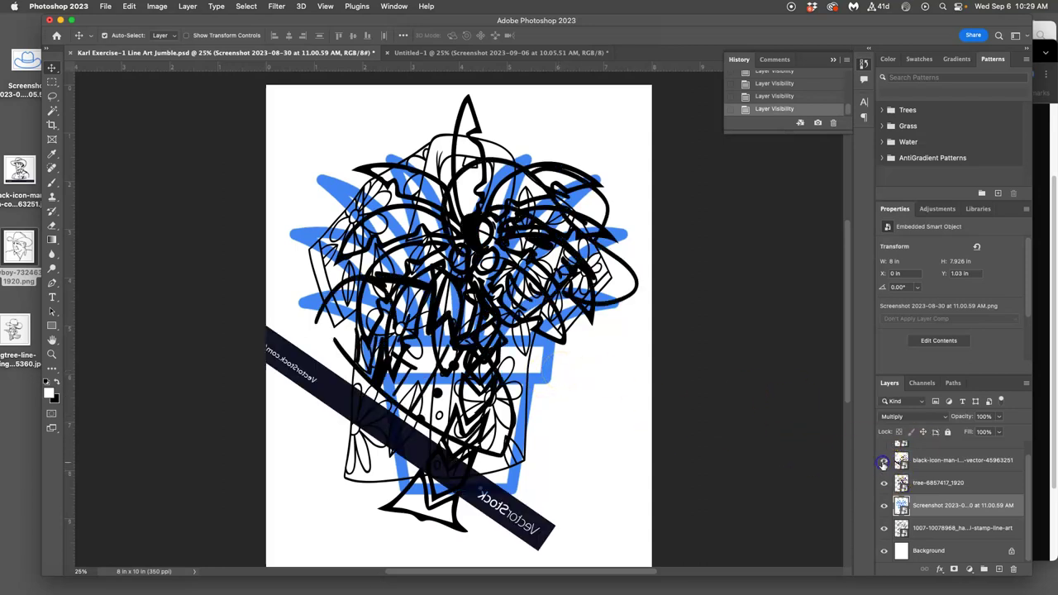
scroll(899, 464, "up", 1)
left_click(883, 452)
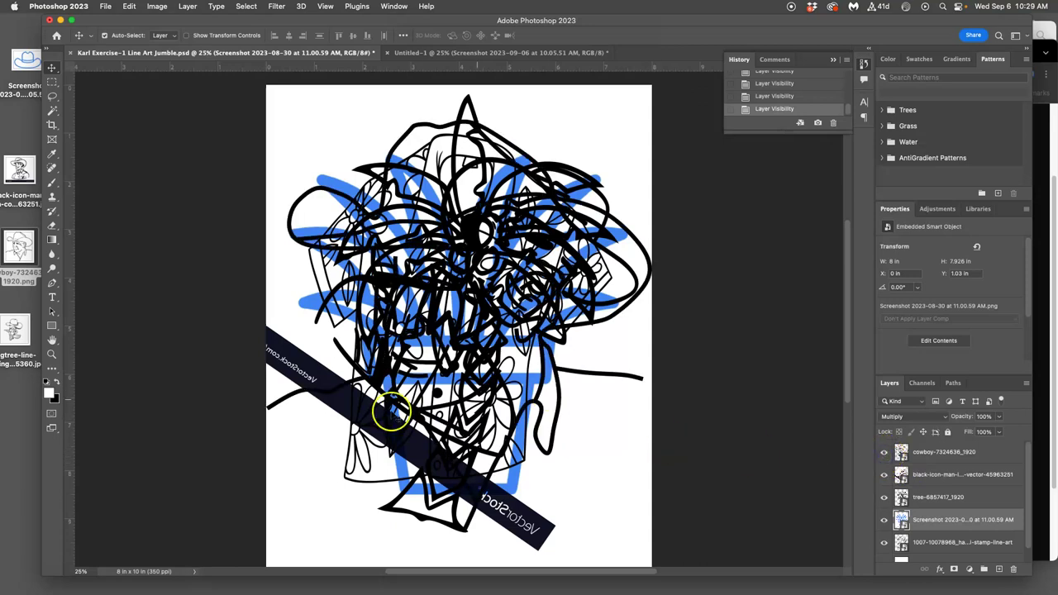
Hide the cowboy, icon-man, palm tree and shirt drawings, leaving only the plant pot
left_click(883, 453)
left_click(883, 474)
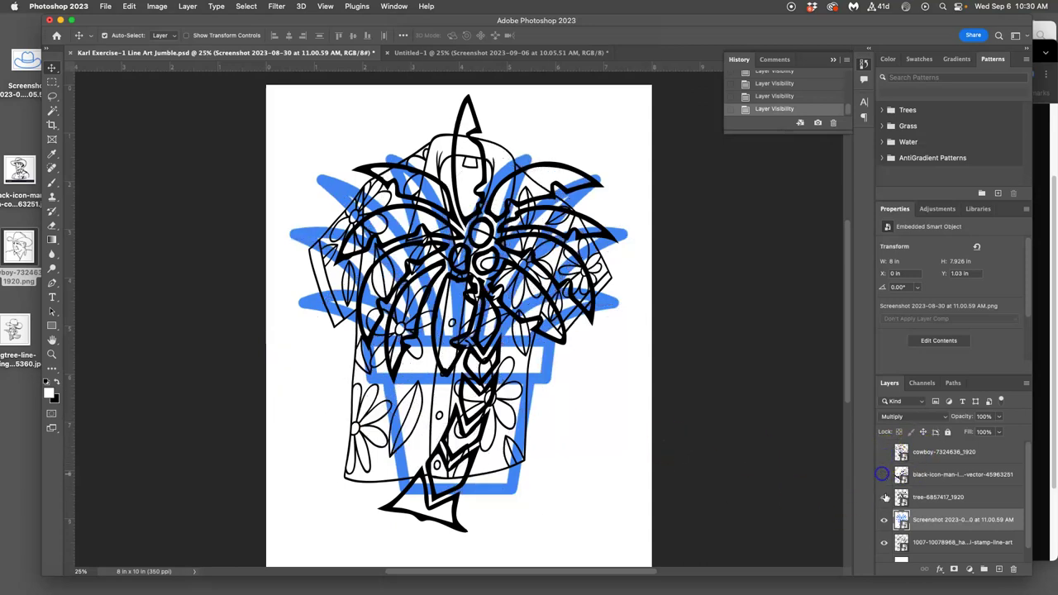
left_click(884, 496)
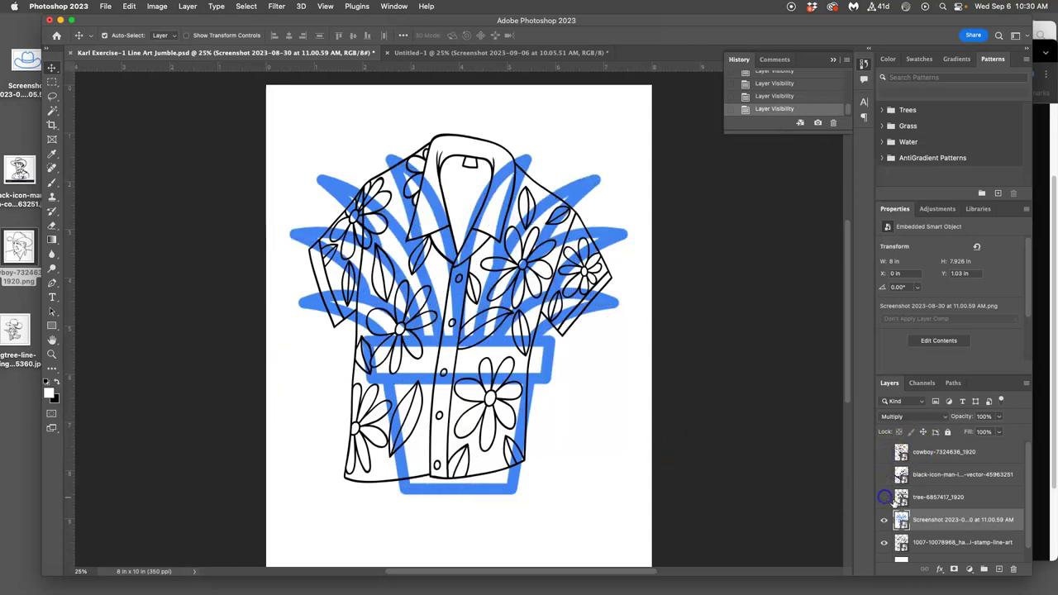
left_click(883, 542)
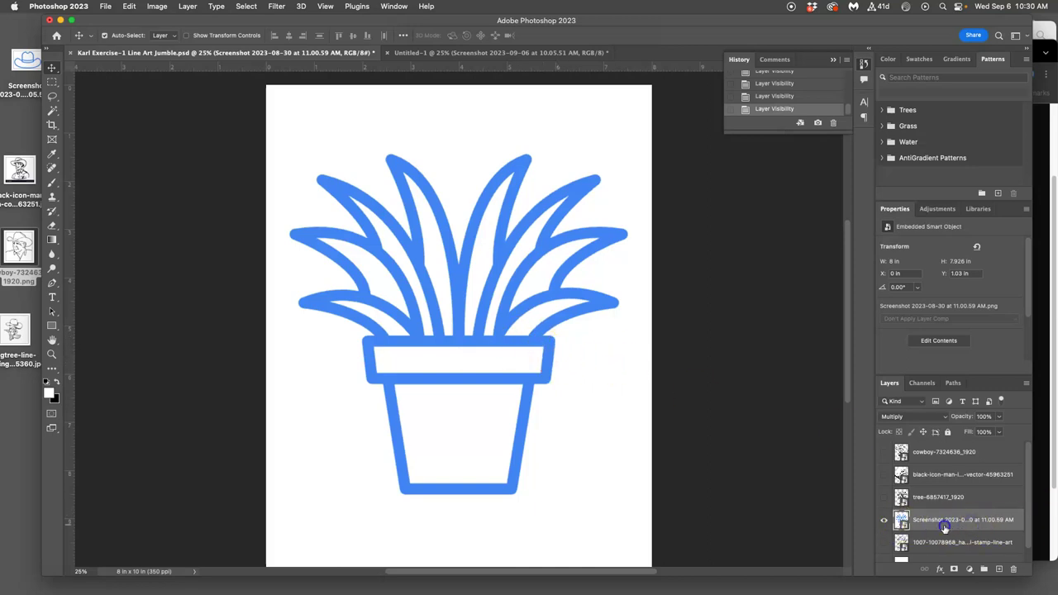
Delete the plant-pot layer and place the pngtree hat-and-holster image, rotated about -22°
key("BackSpace")
left_click_drag(940, 523, 752, 418)
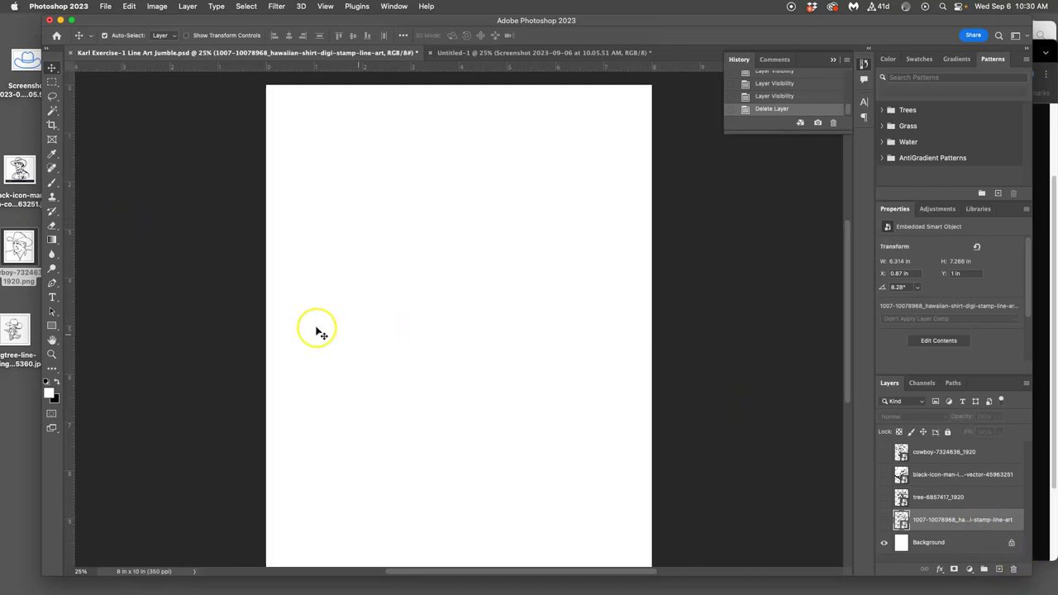
mouse_move(15, 327)
left_mouse_down()
mouse_move(535, 291)
mouse_move(471, 293)
left_mouse_up()
left_click_drag(666, 132, 567, 90)
key("Return")
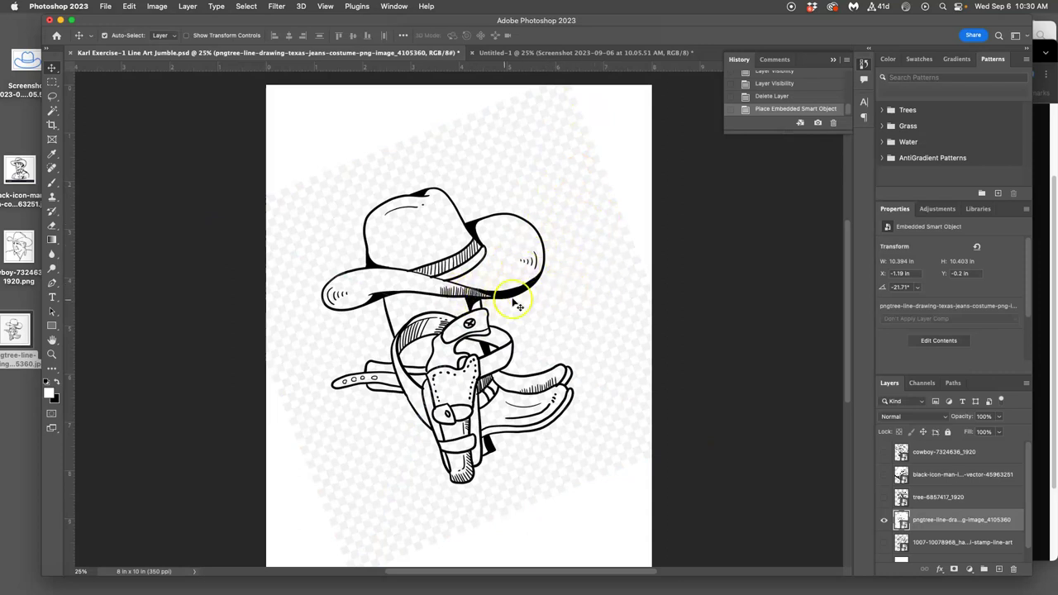
Blend the hat-and-holster layer in Multiply and show the palm tree drawing
left_click(909, 416)
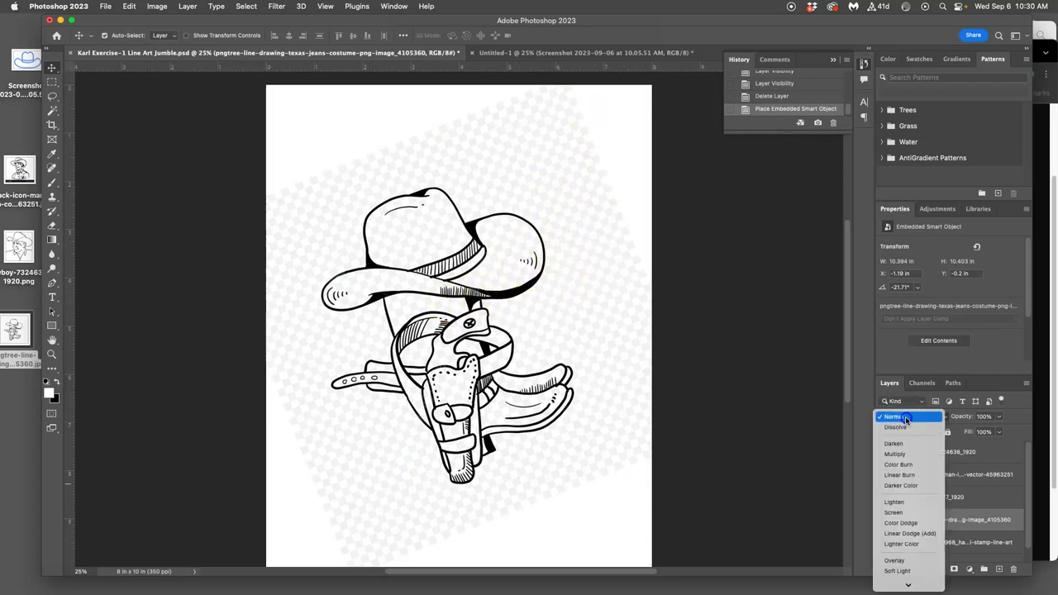
left_click(900, 456)
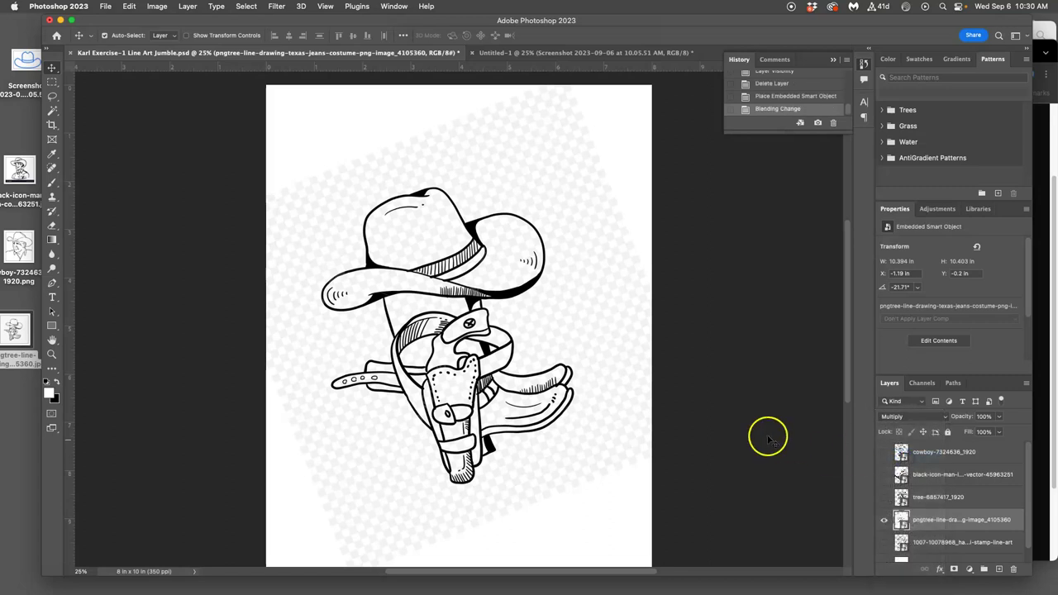
left_click(885, 496)
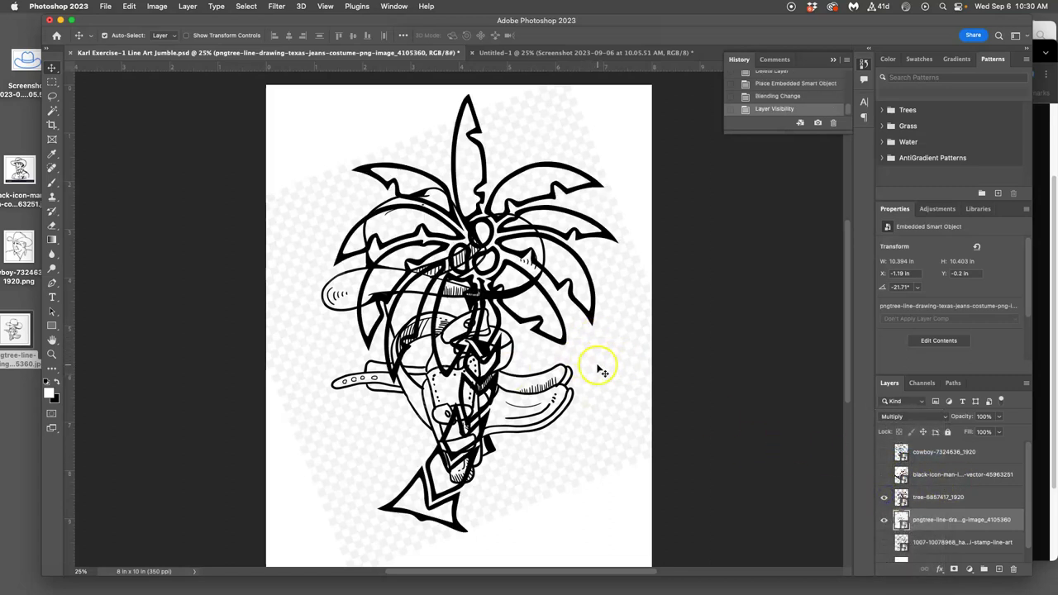
Preview all item layers, then hide every one except the 1007 Hawaiian shirt layer and select it
left_click(885, 475)
left_click(885, 452)
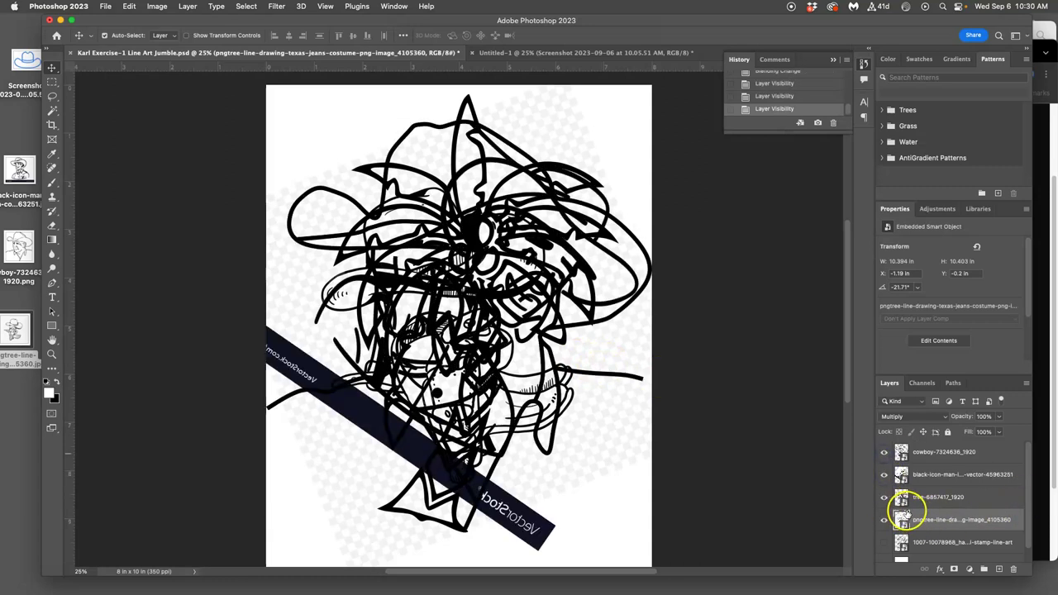
scroll(898, 501, "down", 1)
left_click(884, 528)
left_click_drag(884, 510, 883, 462)
left_click(884, 455)
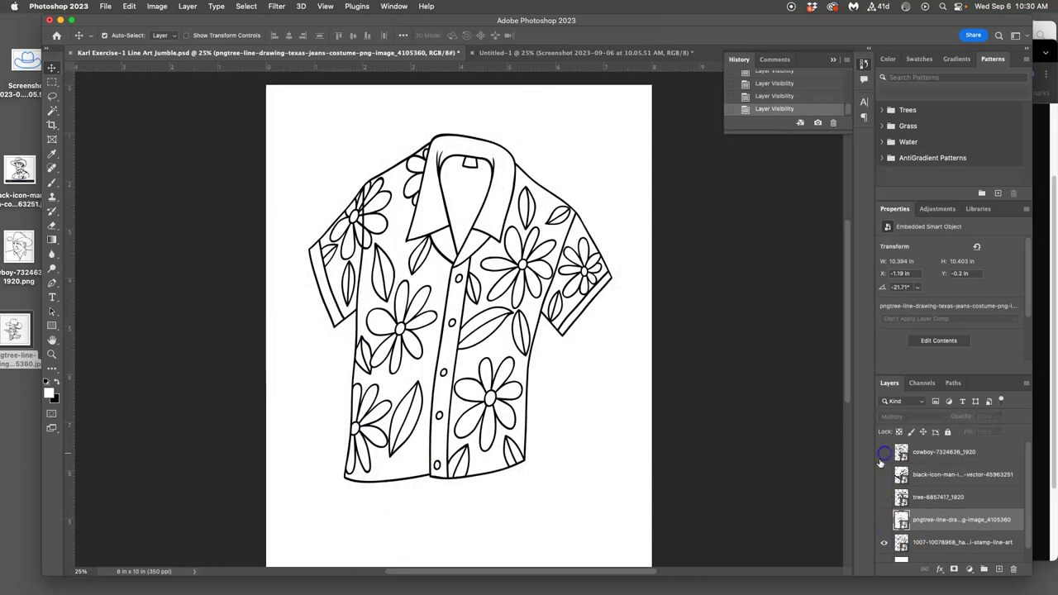
scroll(906, 456, "down", 1)
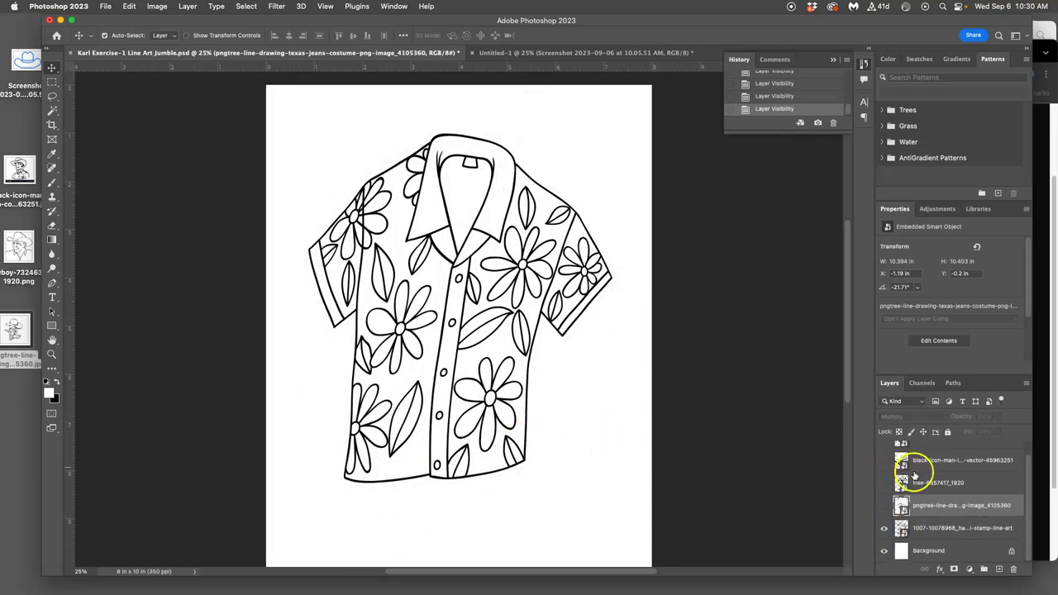
left_click(944, 527)
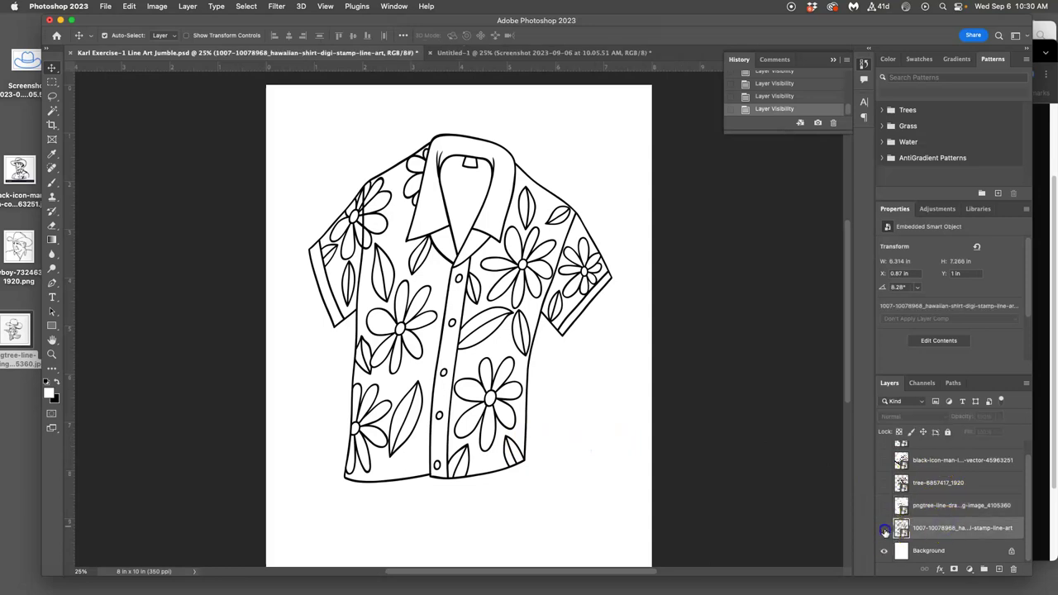
left_click(884, 529)
left_click(885, 529)
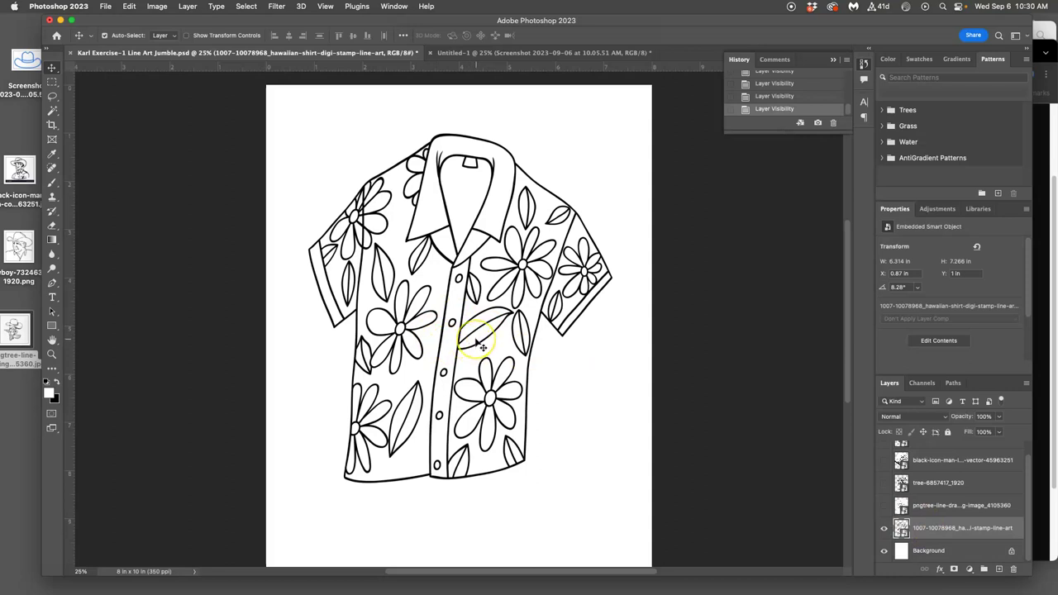
Free-transform the shirt and shrink it slightly to about 166%
key("super+t")
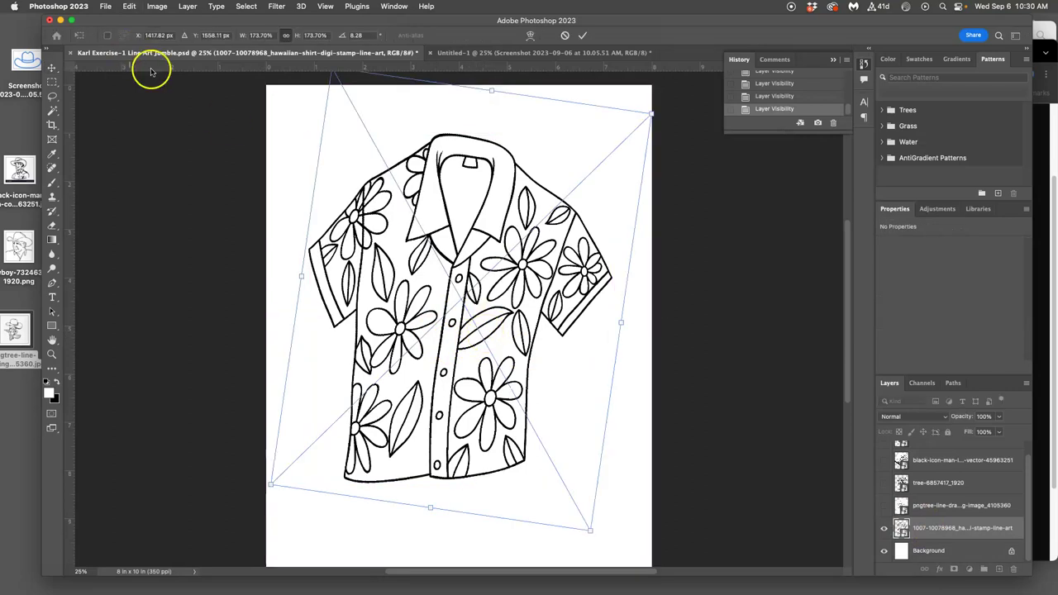
left_click(130, 7)
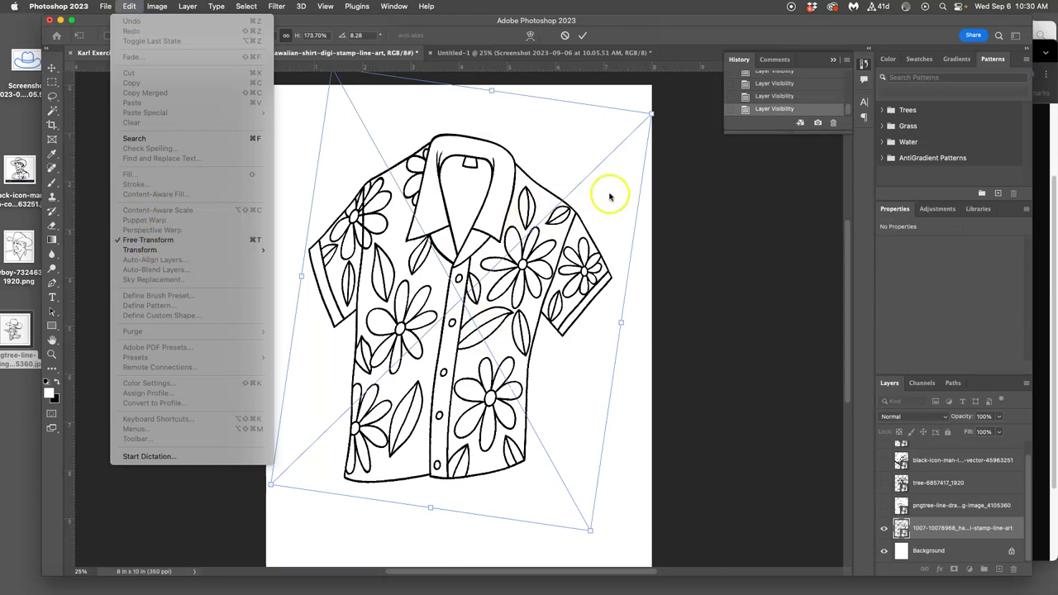
left_click(653, 112)
left_click_drag(649, 111, 642, 133)
Warp the shirt: bend its centre, pull out the upper left and right sleeve, lift the hem
right_click(503, 188)
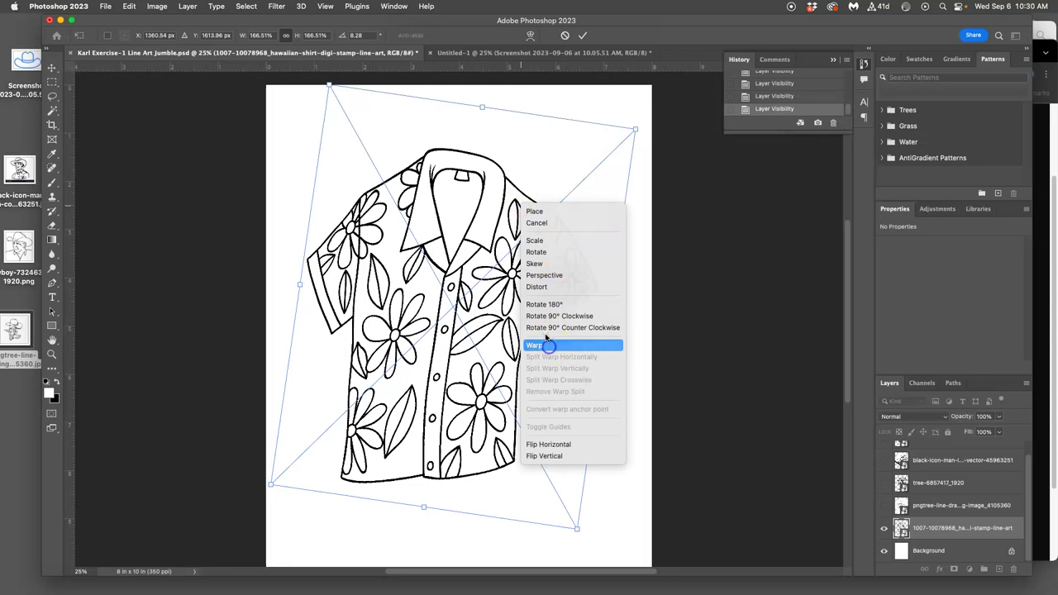
left_click(550, 348)
left_click_drag(426, 292, 398, 272)
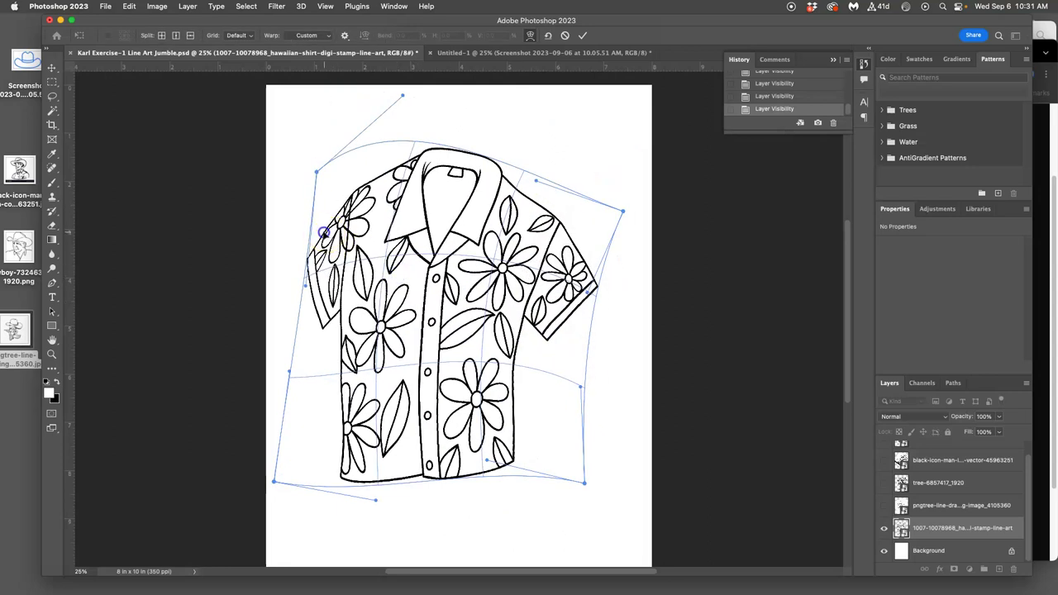
left_click_drag(323, 233, 295, 199)
left_click(567, 294)
left_click_drag(567, 293, 573, 295)
left_click_drag(351, 167, 369, 168)
left_click_drag(567, 463, 571, 434)
key("Return")
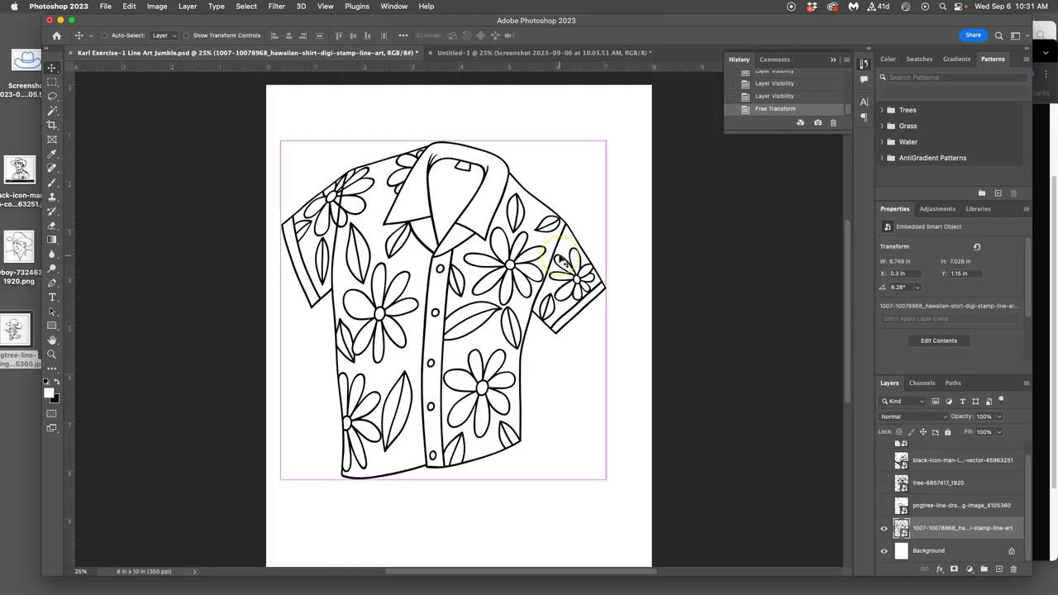
Rotate the shirt to about -133° and move it down and right
key("ctrl+t")
left_click_drag(642, 107, 308, 301)
left_click_drag(460, 306, 490, 352)
key("Return")
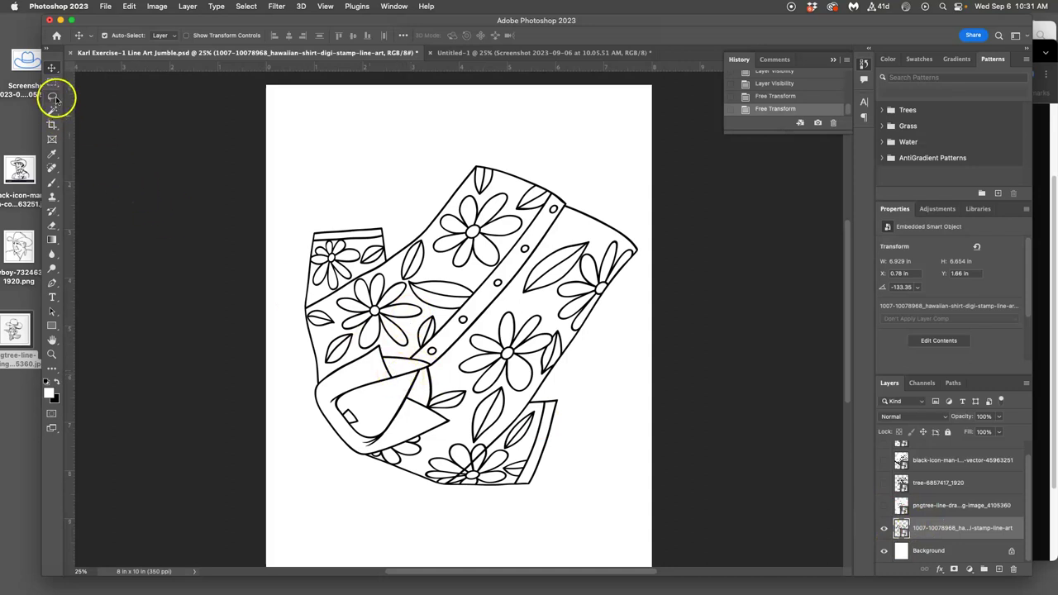
Lasso the small shape on the shirt's collar as a new selection, with the shirt layer active
left_click(52, 97)
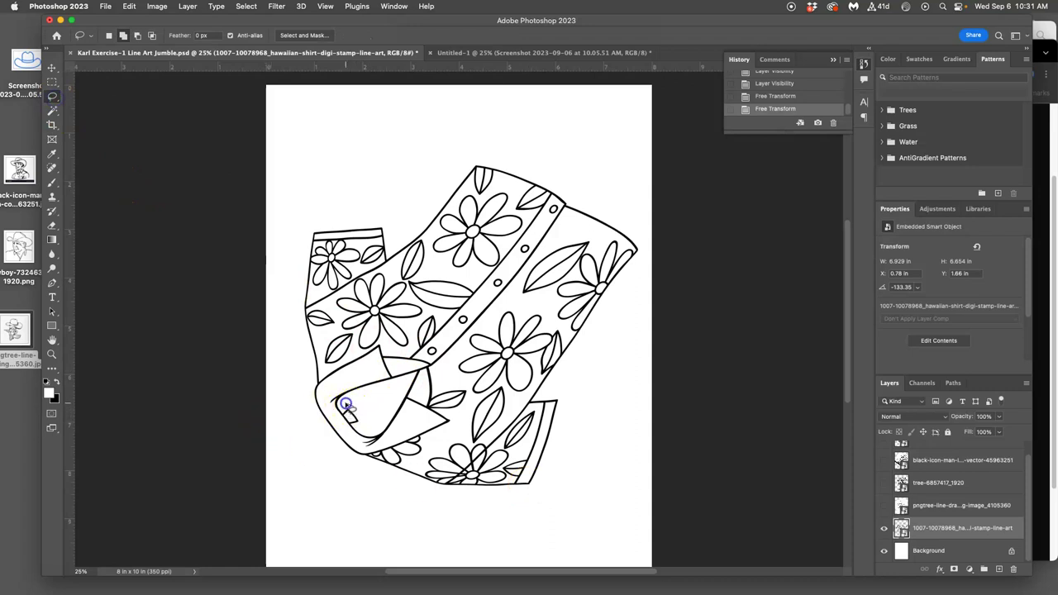
left_click_drag(341, 410, 303, 386)
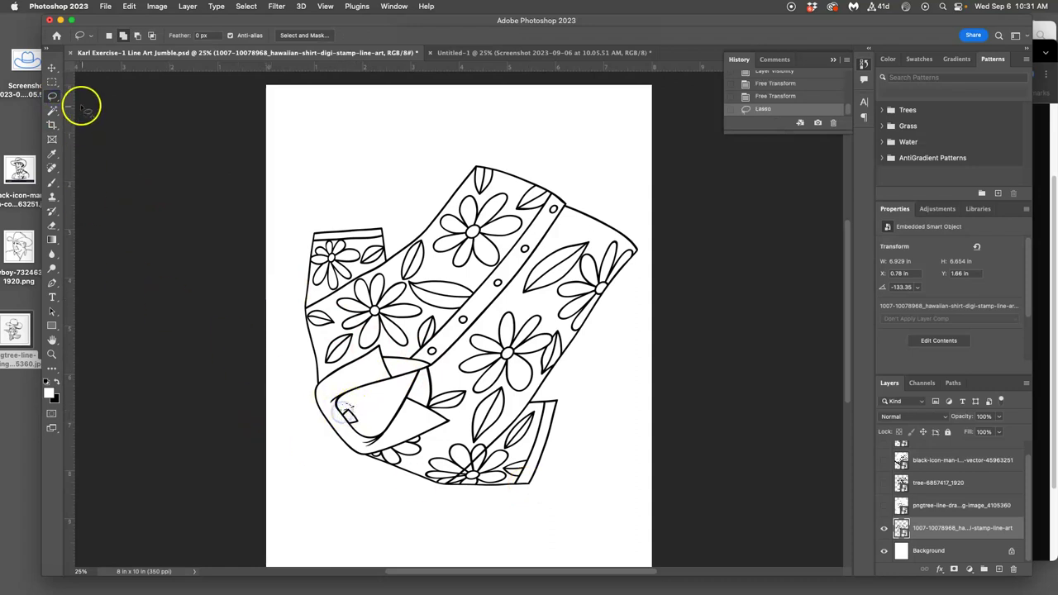
left_click(52, 69)
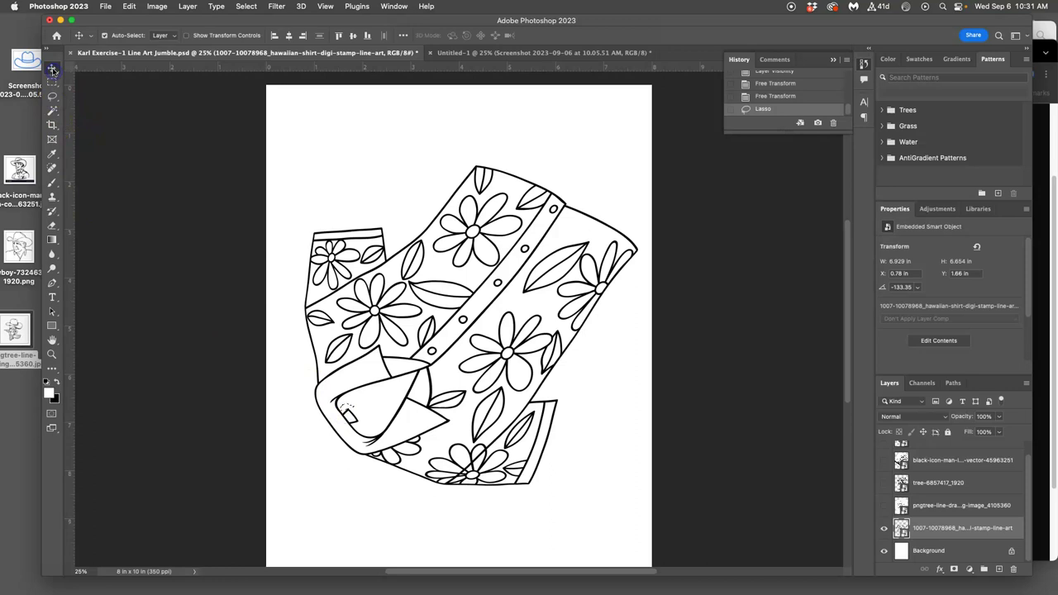
left_click(444, 339)
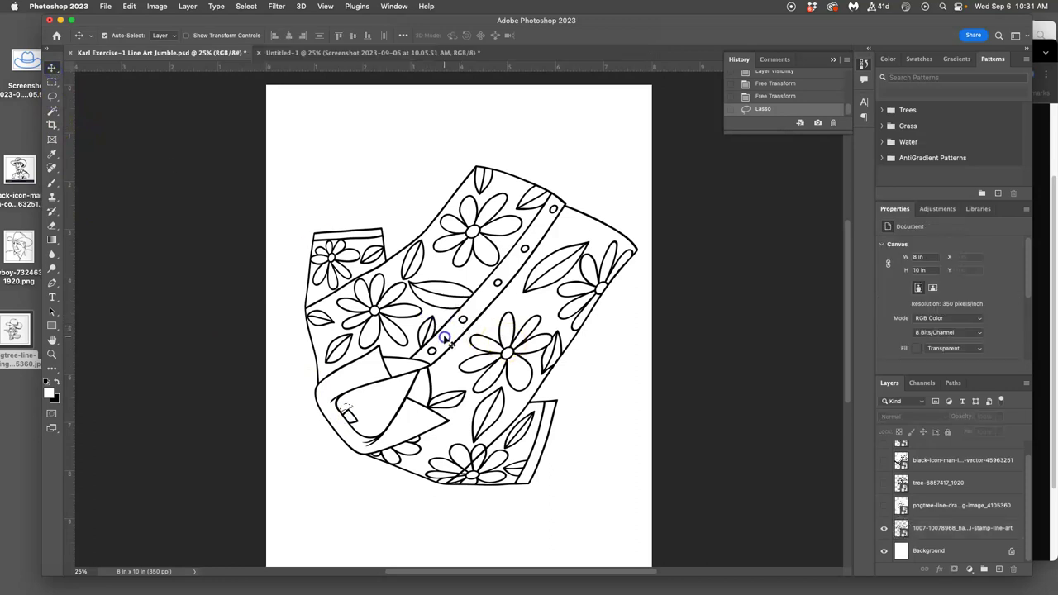
left_click(52, 98)
left_click_drag(364, 397, 373, 425)
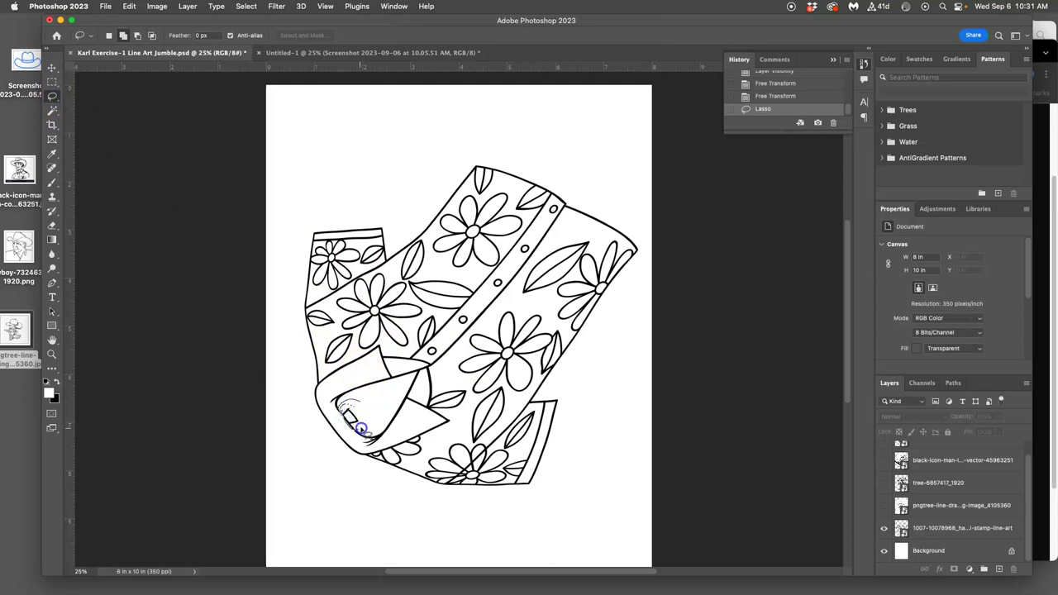
left_click(108, 34)
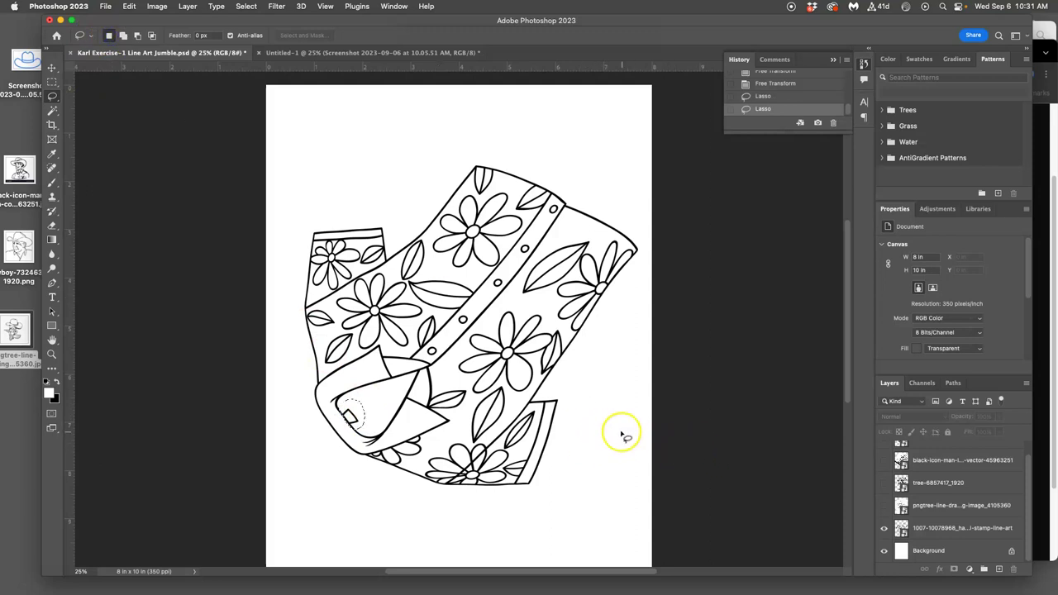
left_click(978, 536)
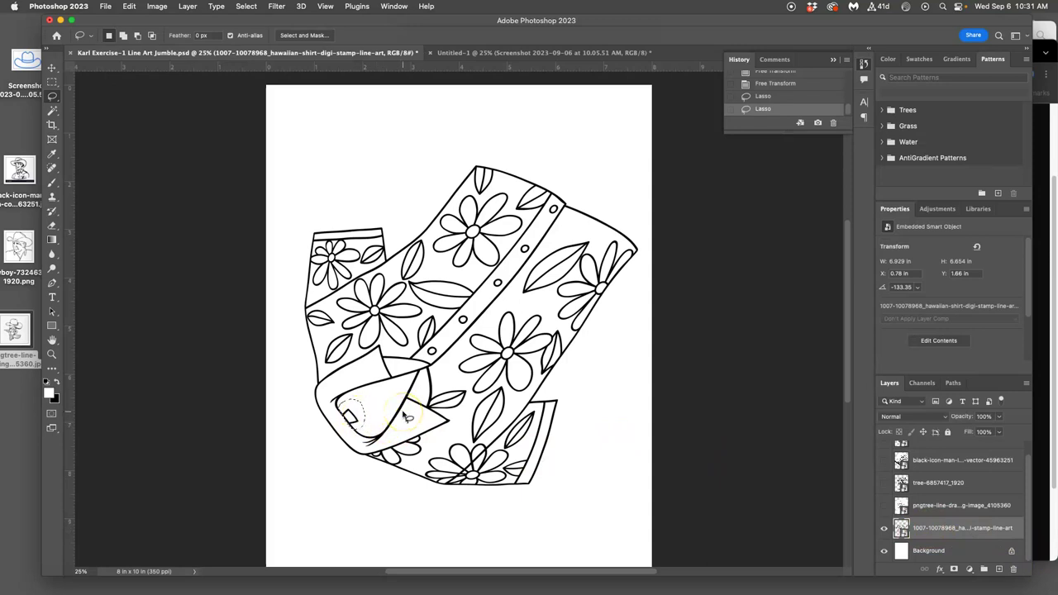
Rasterize the Hawaiian shirt layer after the not-editable warning blocks the erase
key("BackSpace")
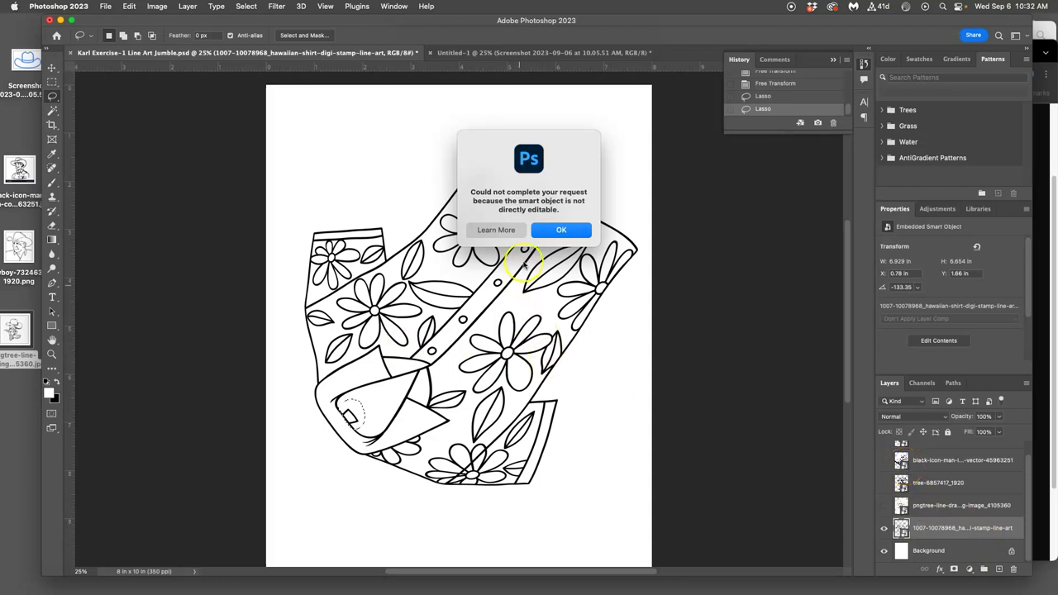
left_click(541, 232)
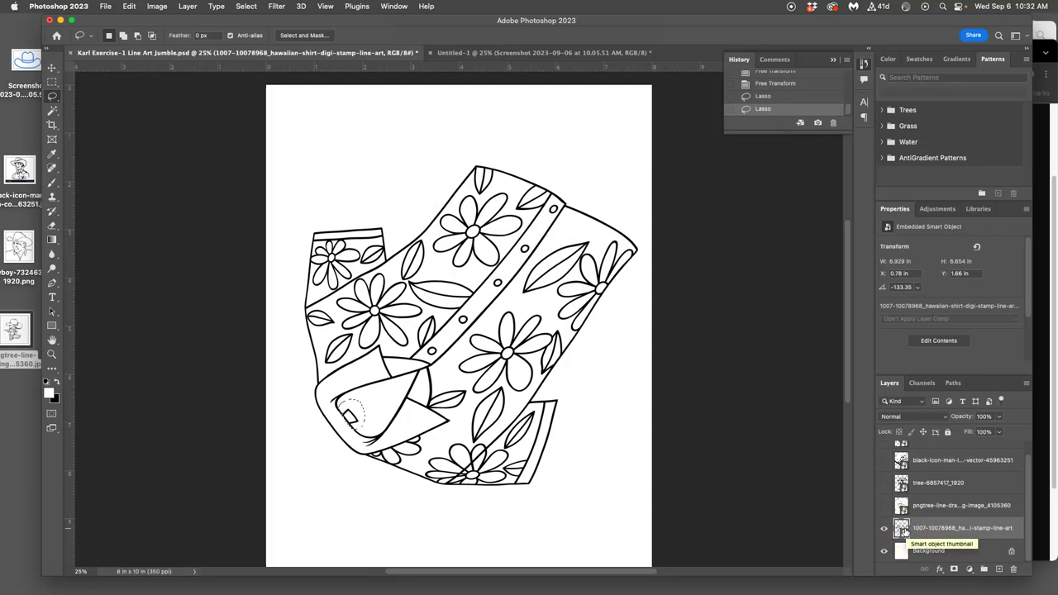
left_click(935, 532)
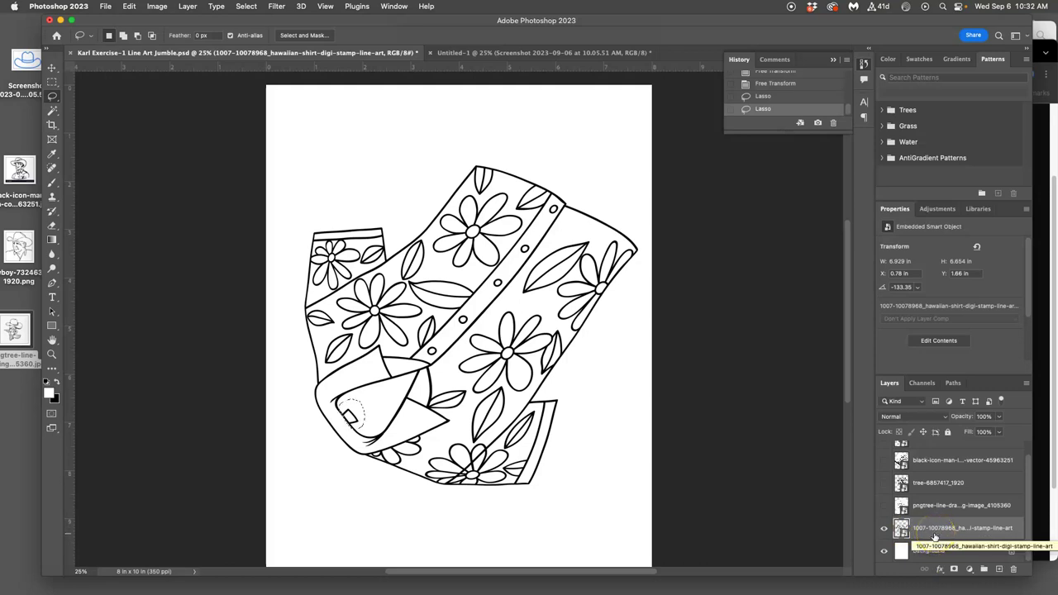
right_click(934, 536)
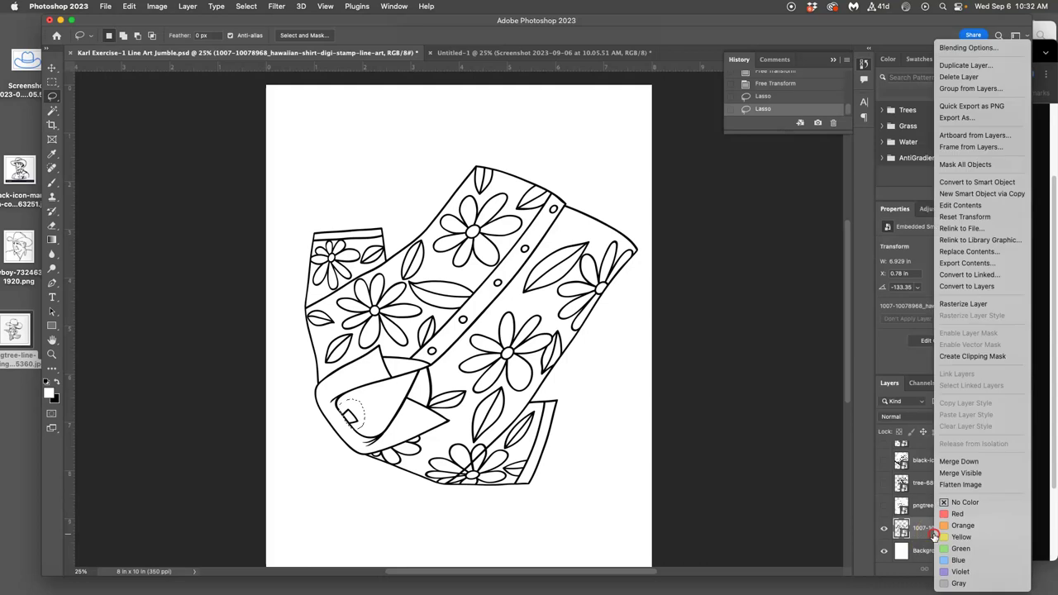
left_click(963, 303)
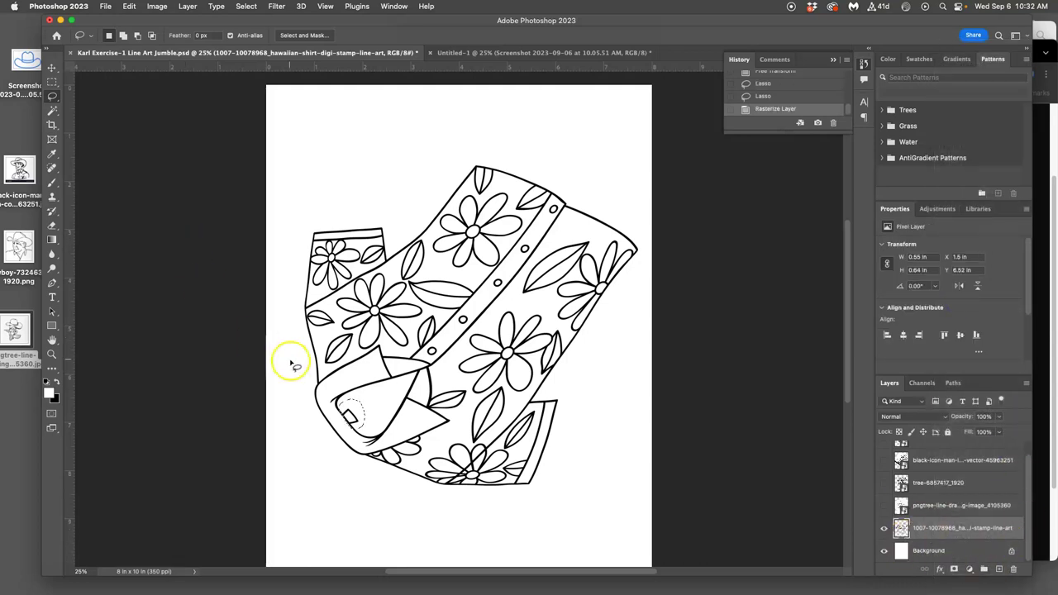
Erase the collar shape and the overlapping area at the top of the shirt
key("Delete")
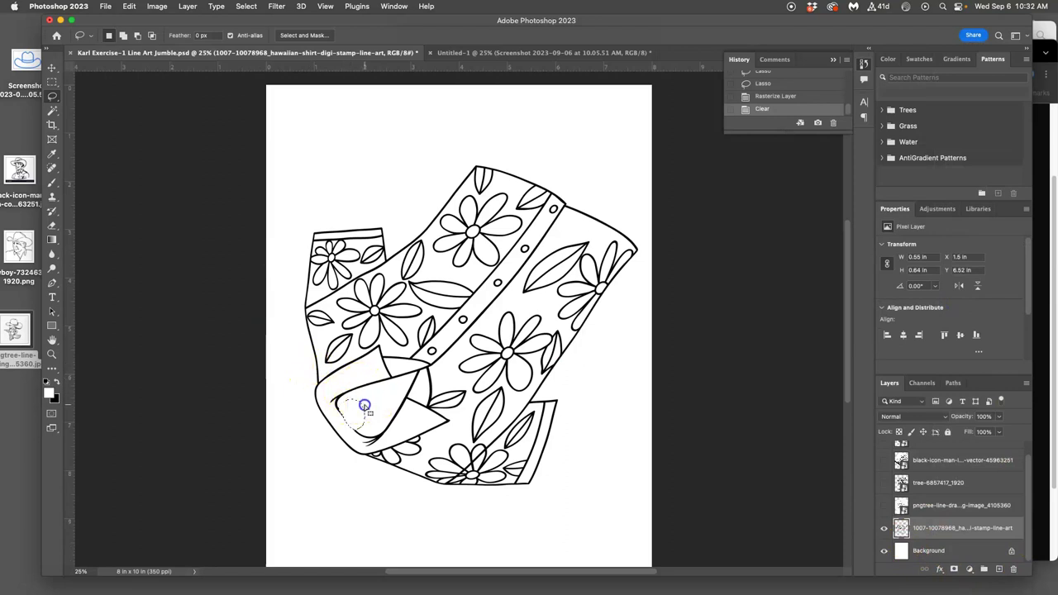
left_click(366, 403)
mouse_move(539, 149)
left_mouse_down()
mouse_move(557, 149)
mouse_move(412, 147)
left_mouse_up()
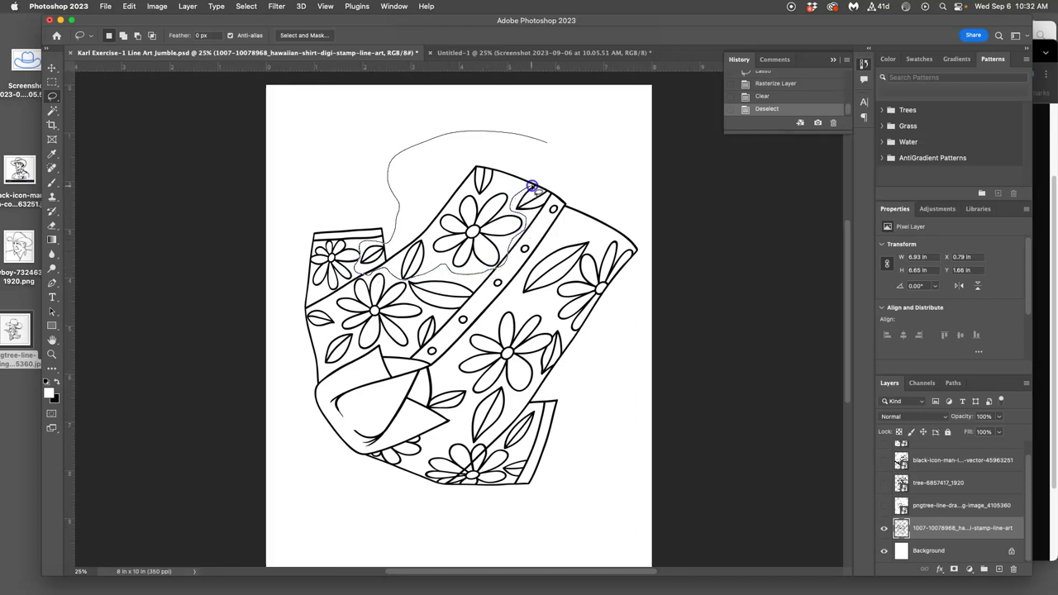
left_click_drag(558, 151, 557, 149)
key("Delete")
left_click(577, 150)
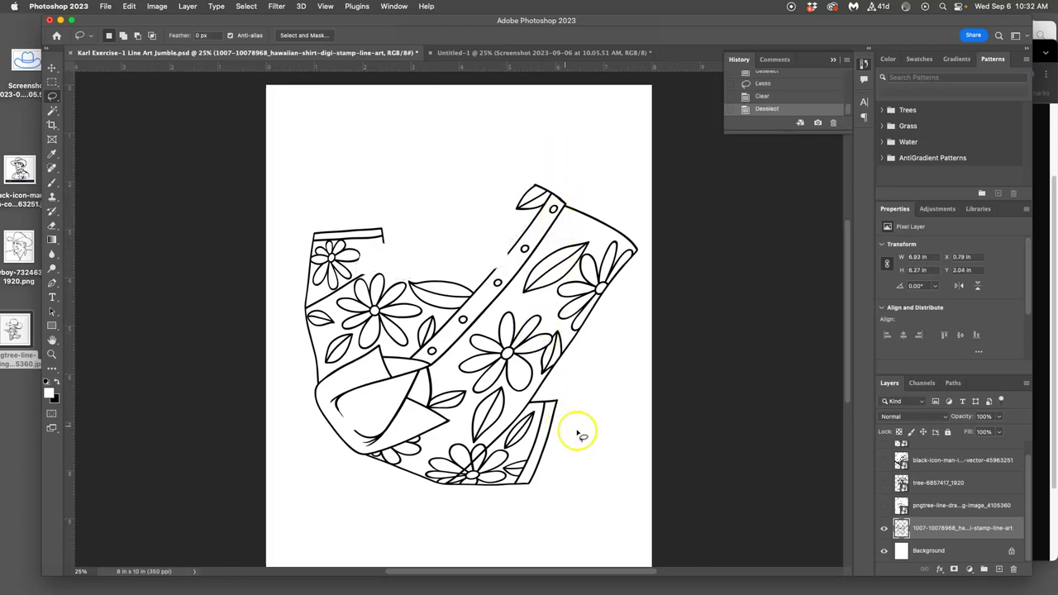
Lasso and erase the lower flower area of the shirt
left_click_drag(538, 419, 539, 400)
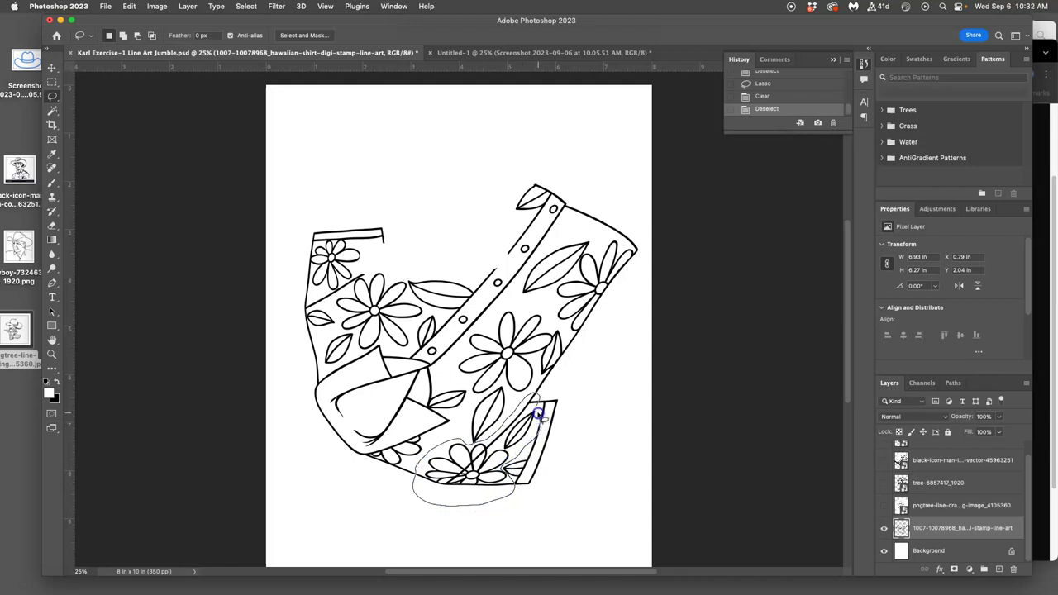
left_click_drag(538, 413, 537, 408)
key("Delete")
left_click(590, 414)
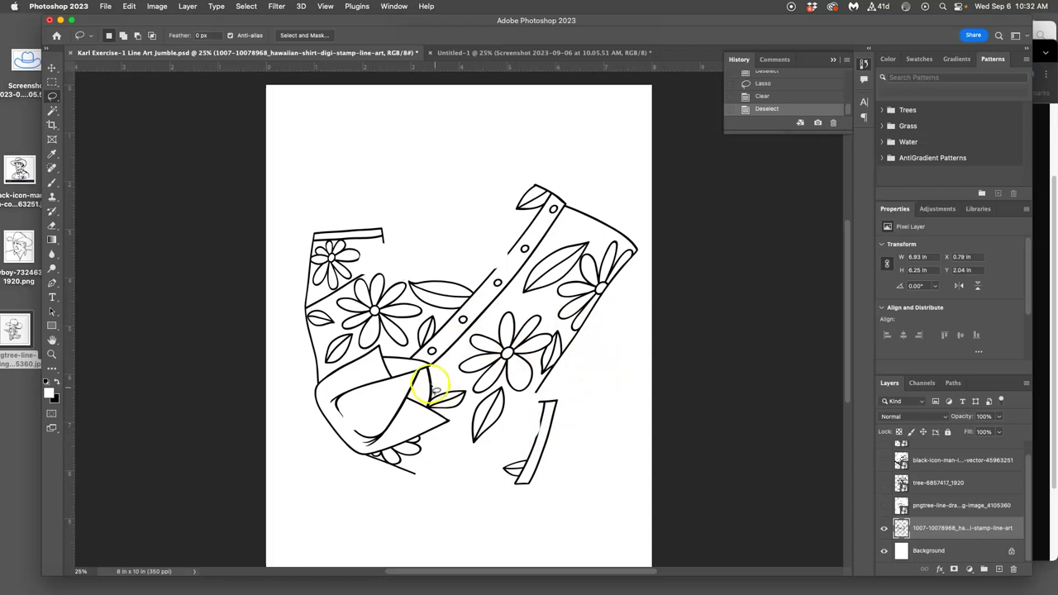
Zoom in to erase the stray stroke at the petal tip, then zoom back out
mouse_move(428, 385)
left_mouse_down()
mouse_move(373, 378)
mouse_move(413, 396)
mouse_move(457, 379)
left_mouse_up()
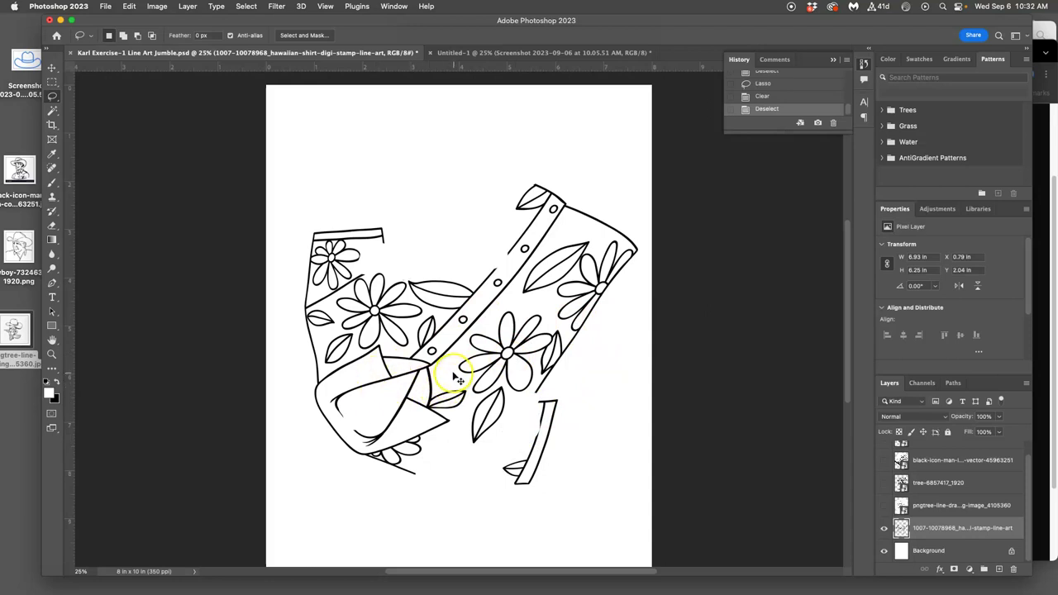
key("super+1")
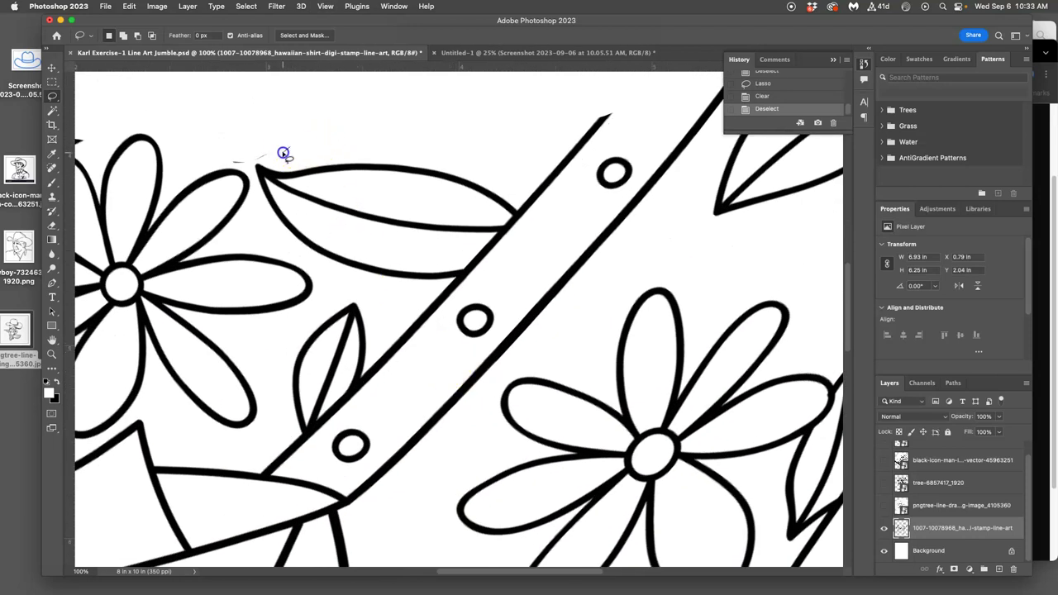
mouse_move(245, 166)
left_mouse_down()
mouse_move(236, 142)
mouse_move(267, 130)
left_mouse_up()
key("Delete")
key("super+0")
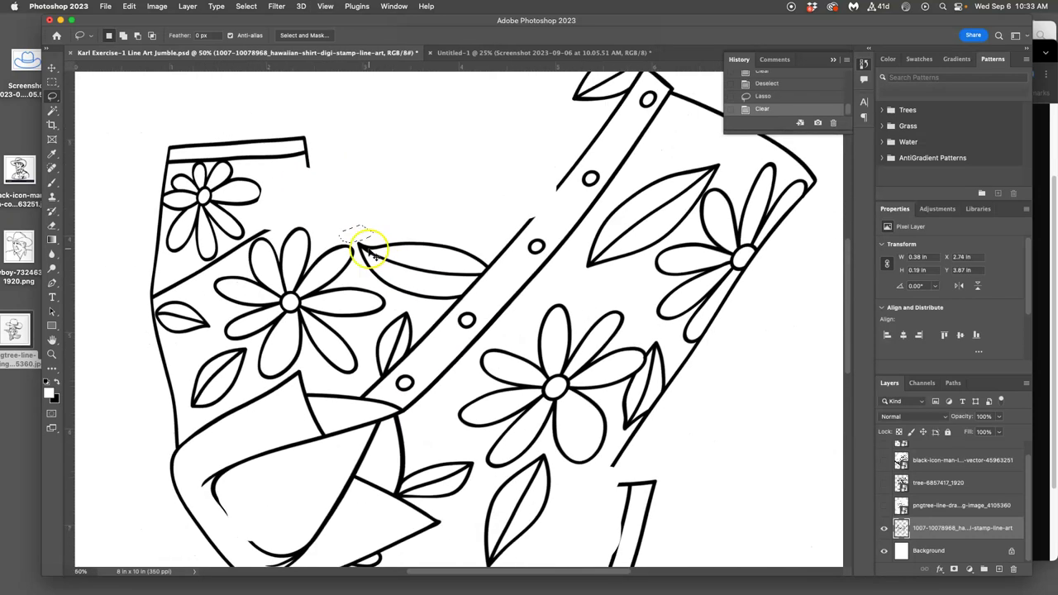
key("super+d")
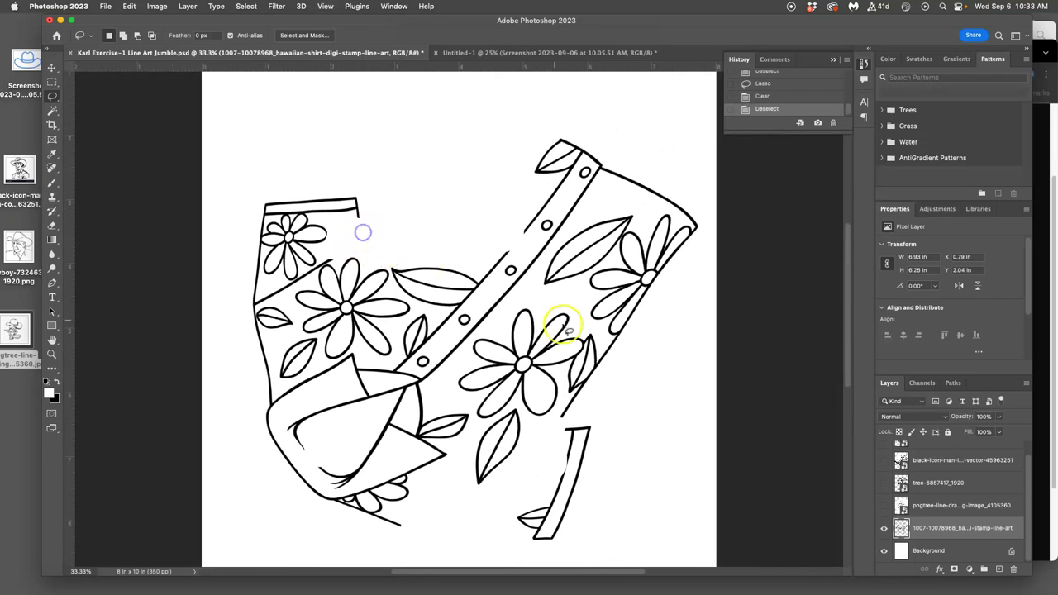
Show the cowboy hat-and-holster layer, hide the shirt, and make the cowboy layer active
left_click(884, 505)
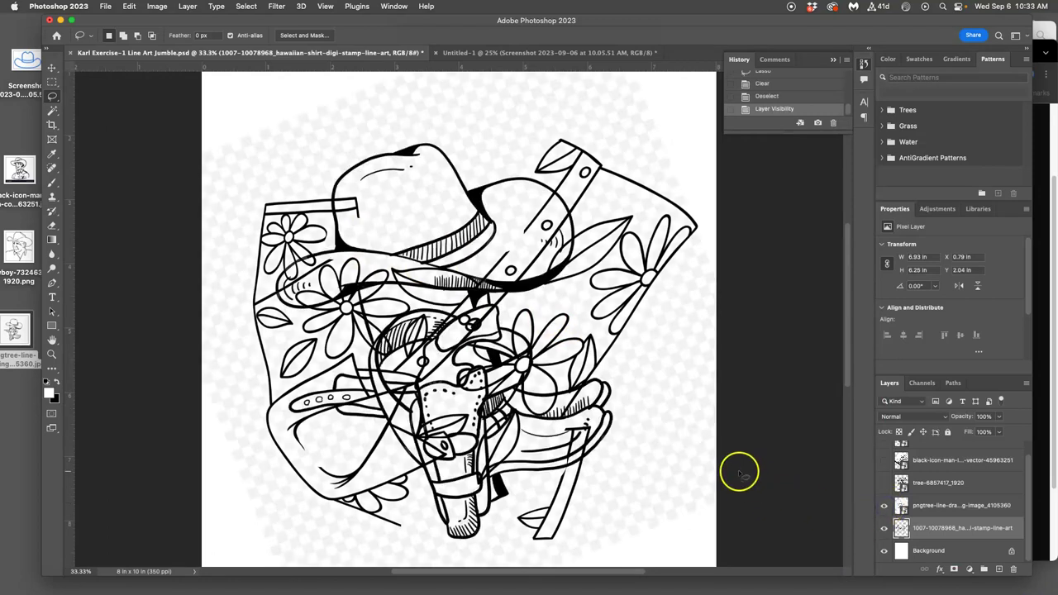
key("super+minus")
key("super+minus")
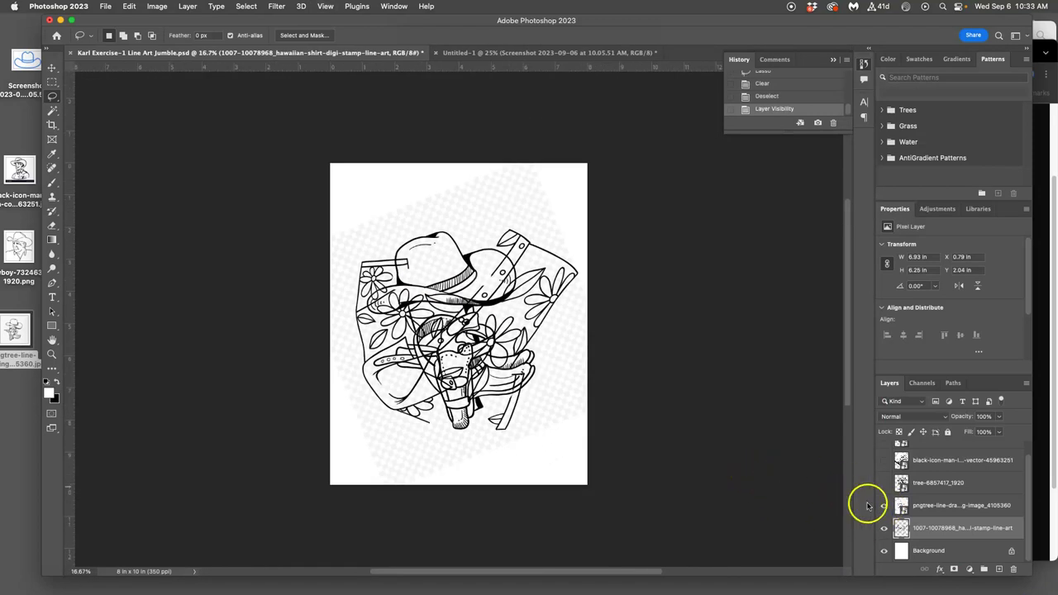
left_click(884, 528)
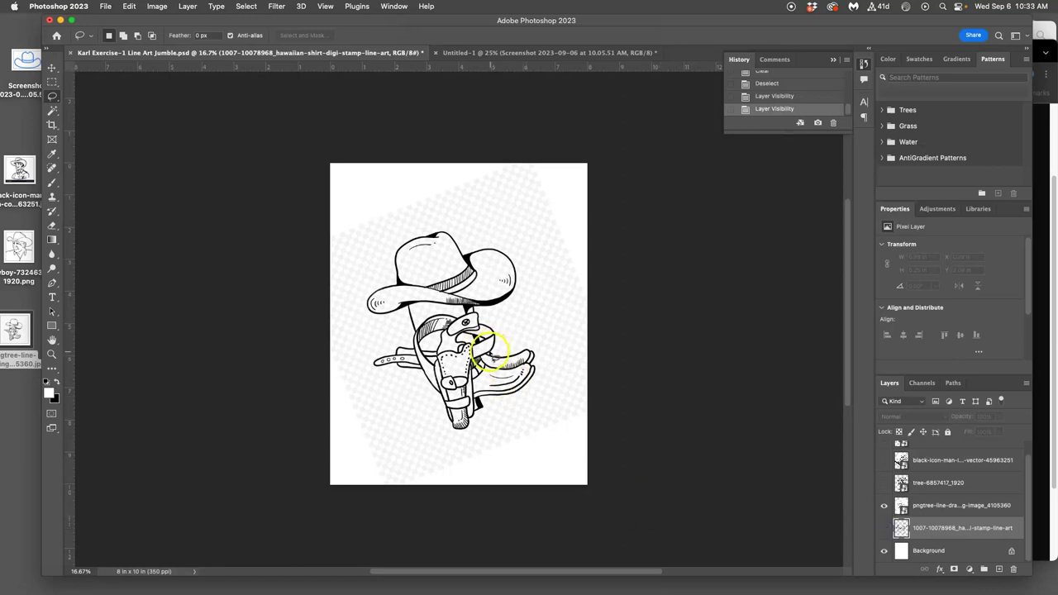
left_click(942, 506)
Warp the hat-and-holster artwork, flip it horizontally, and apply the warp
key("super+t")
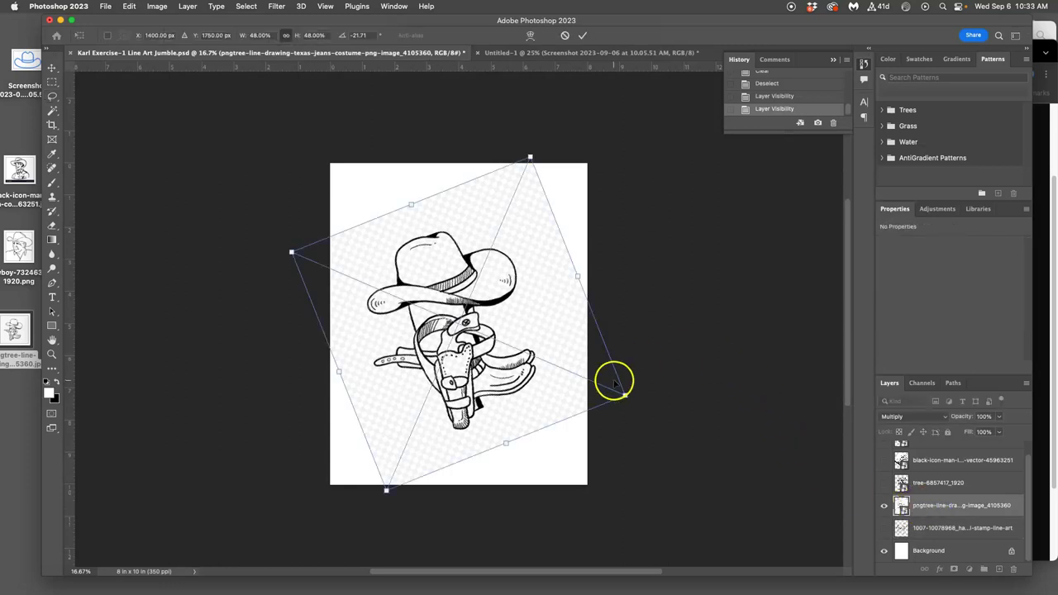
right_click(549, 346)
left_click(570, 486)
left_click_drag(488, 335, 518, 313)
left_click_drag(439, 356, 451, 373)
right_click(465, 339)
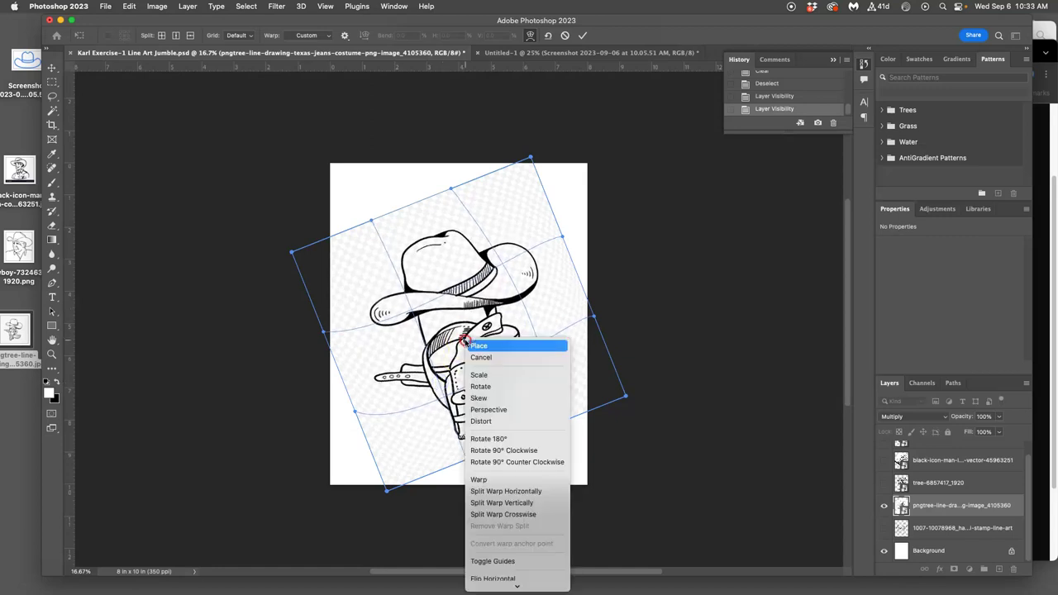
scroll(508, 566, "down", 1)
left_click(510, 571)
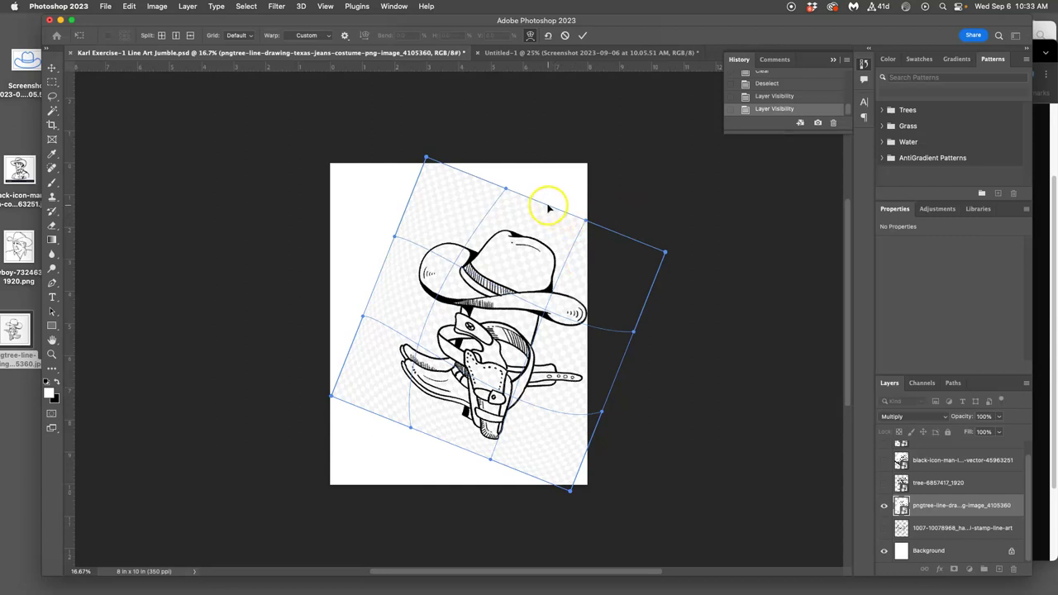
mouse_move(426, 156)
left_mouse_down()
mouse_move(484, 178)
mouse_move(437, 168)
left_mouse_up()
key("Return")
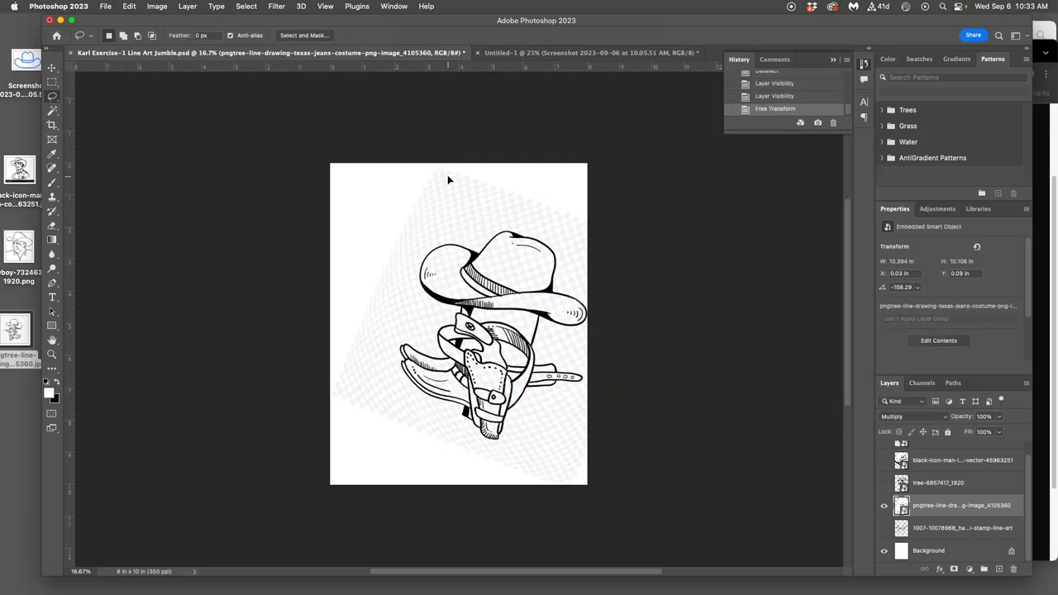
Enlarge the artwork to about 238% and rotate it to 133.36°
key("ctrl+t")
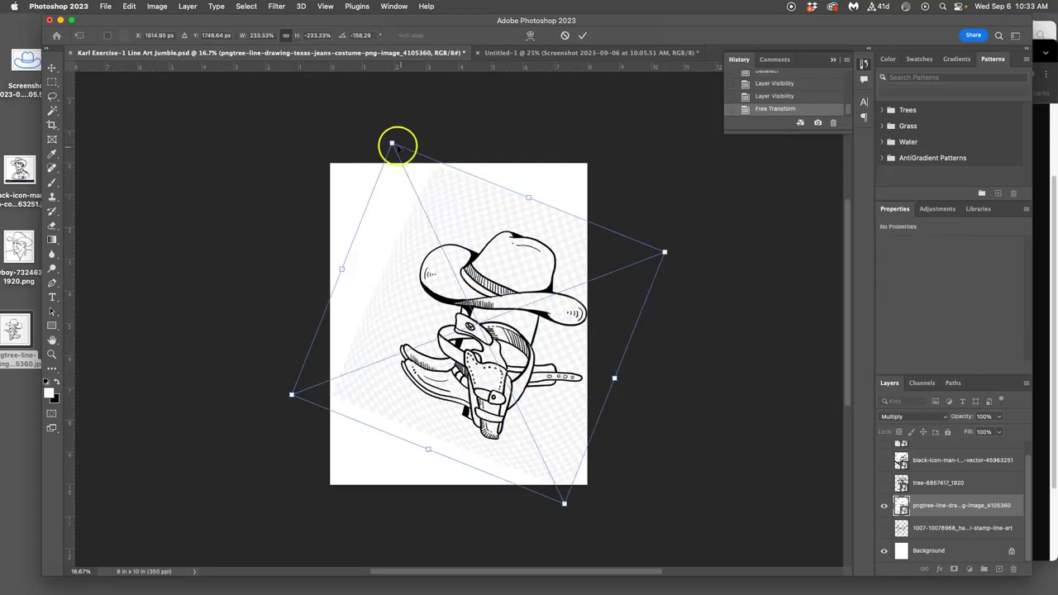
mouse_move(394, 145)
left_mouse_down()
mouse_move(438, 226)
mouse_move(336, 252)
mouse_move(465, 312)
mouse_move(376, 109)
mouse_move(362, 110)
mouse_move(402, 130)
left_mouse_up()
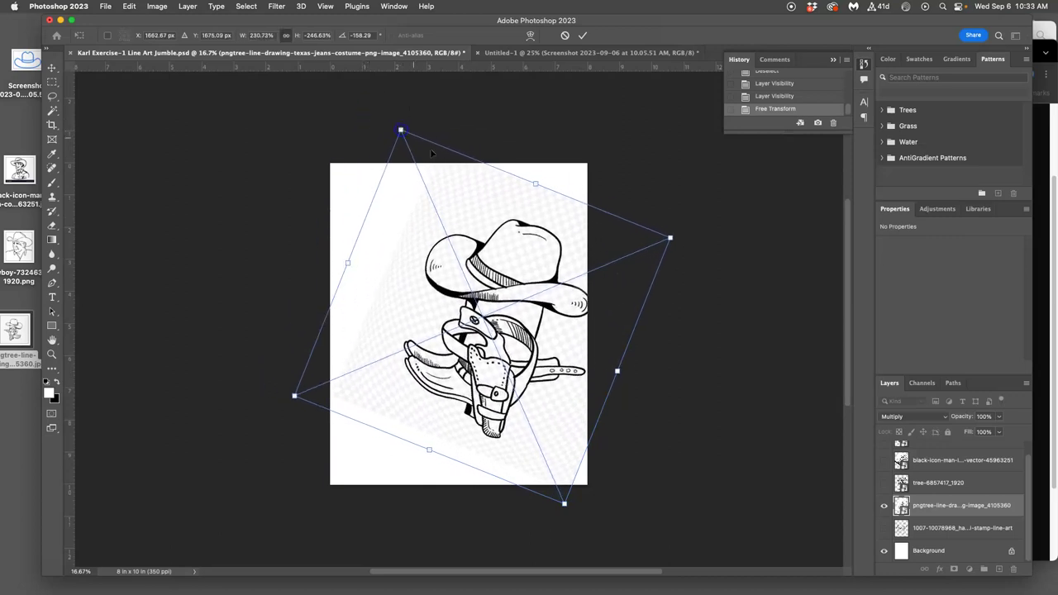
left_click_drag(489, 205, 468, 204)
mouse_move(377, 132)
left_mouse_down()
mouse_move(401, 196)
mouse_move(361, 106)
mouse_move(371, 118)
left_mouse_up()
left_click_drag(685, 228, 462, 175)
left_click_drag(521, 390, 514, 402)
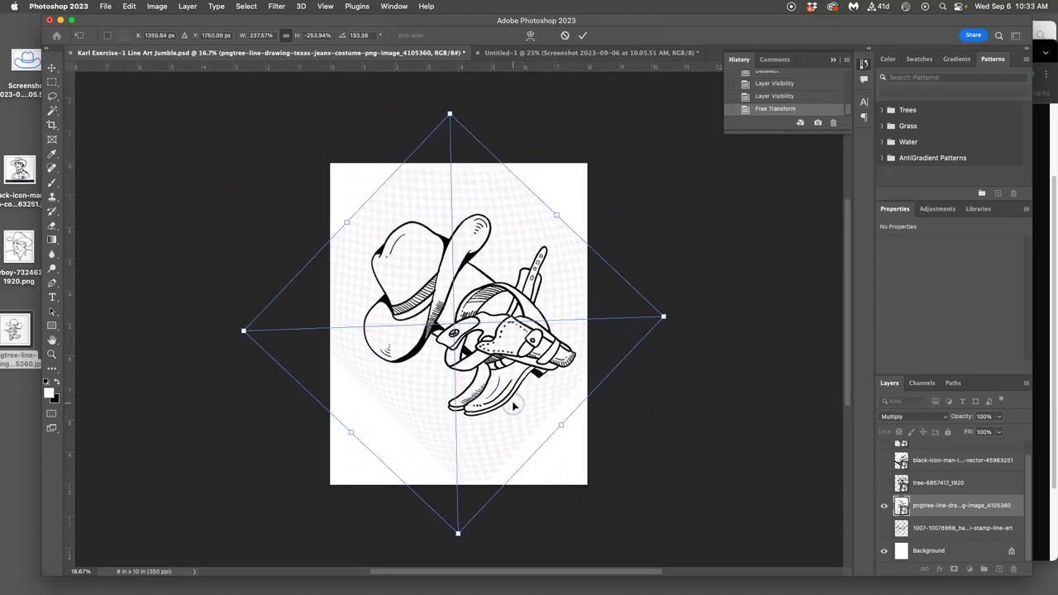
key("Return")
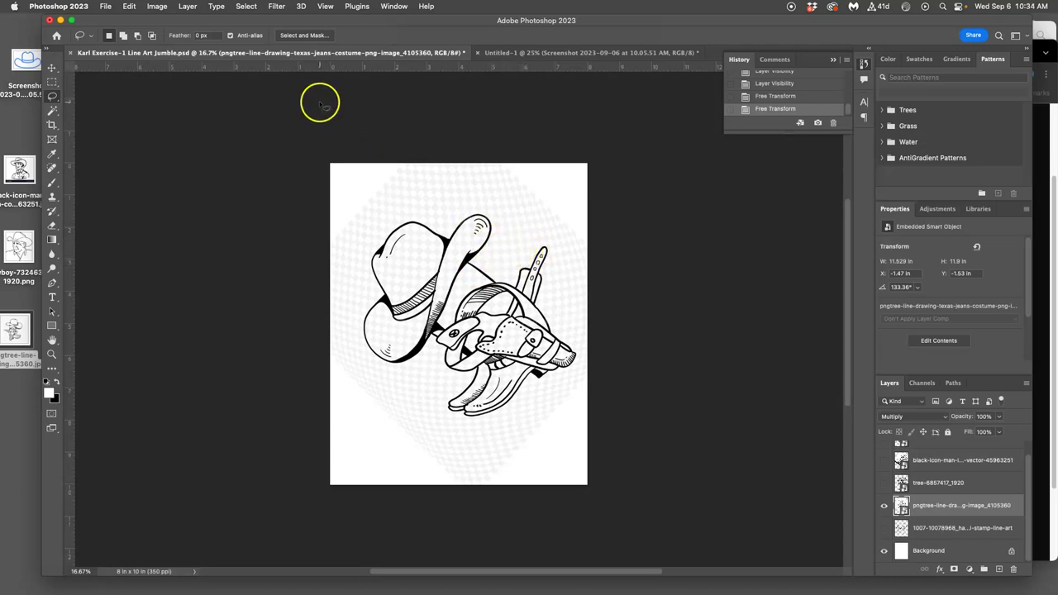
Open Image > Adjustments > Levels for the cowboy line art
left_click(158, 7)
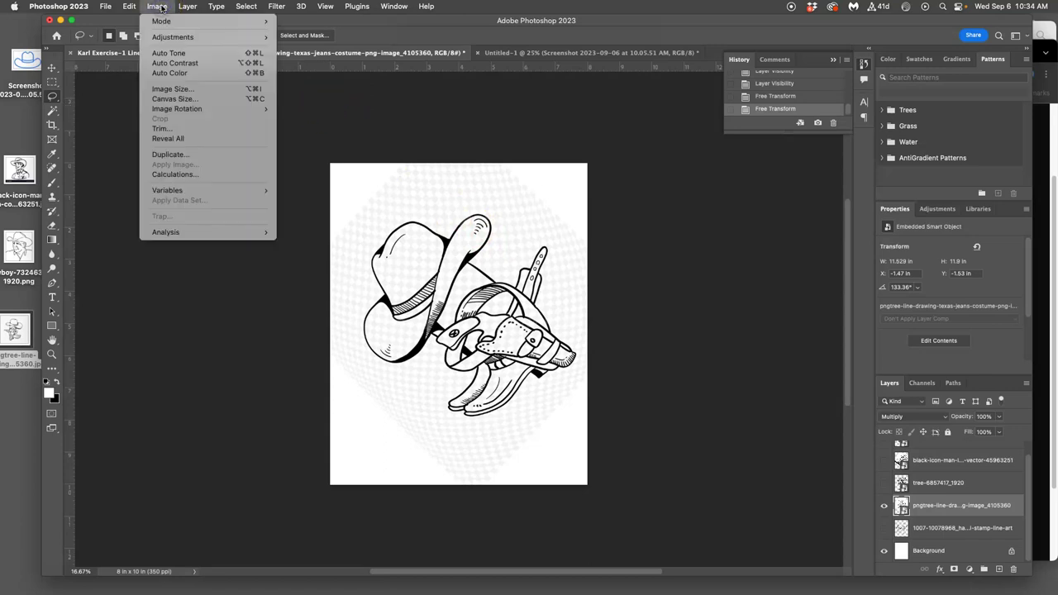
mouse_move(165, 34)
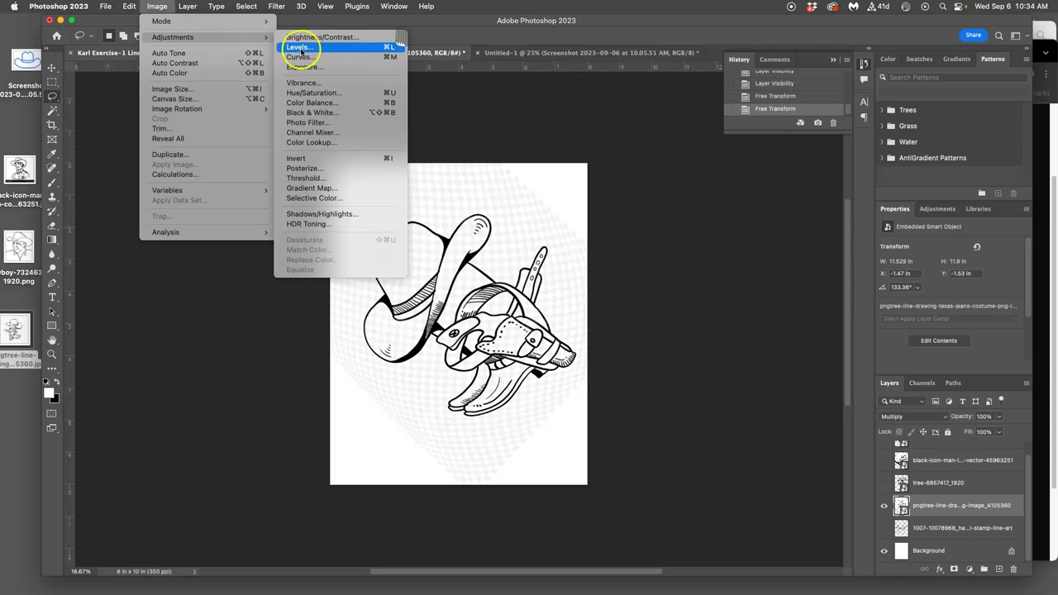
left_click(297, 48)
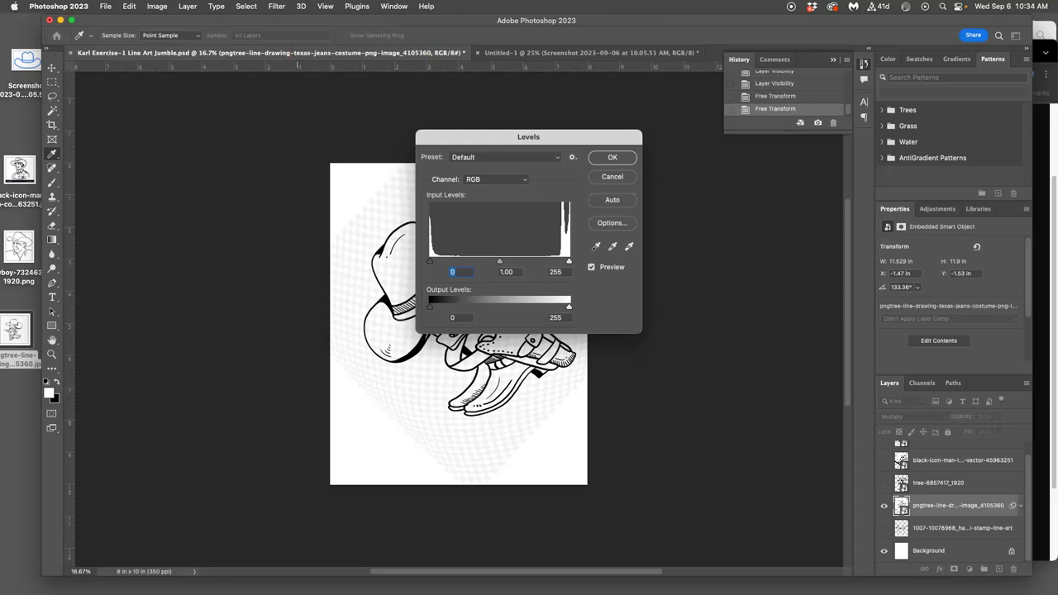
left_click_drag(538, 145, 712, 94)
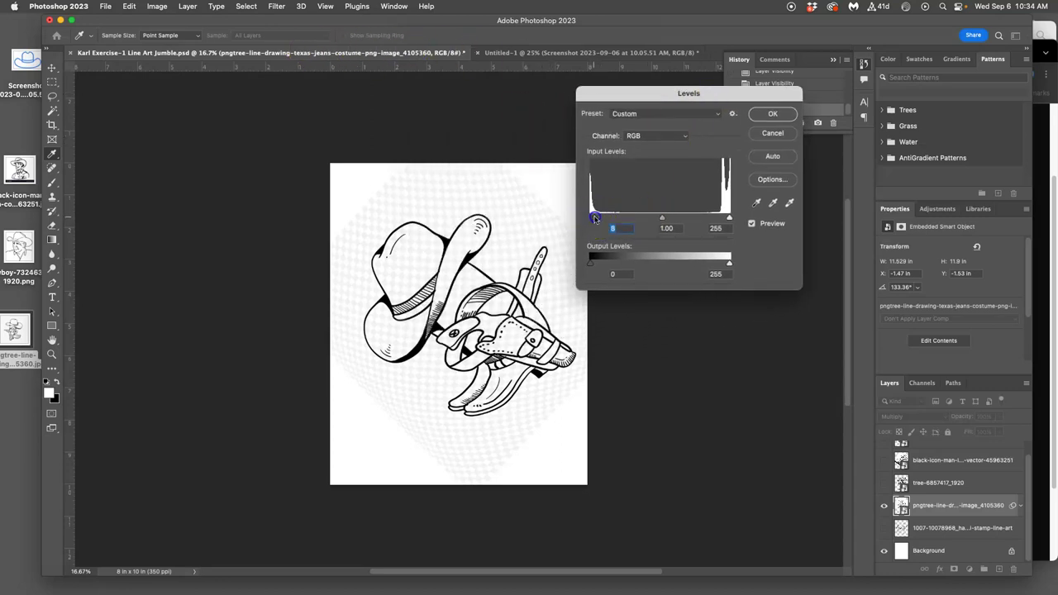
Set the Levels input sliders to about 29, 2.12 and 213 to whiten the halftone
left_click_drag(593, 218, 754, 215)
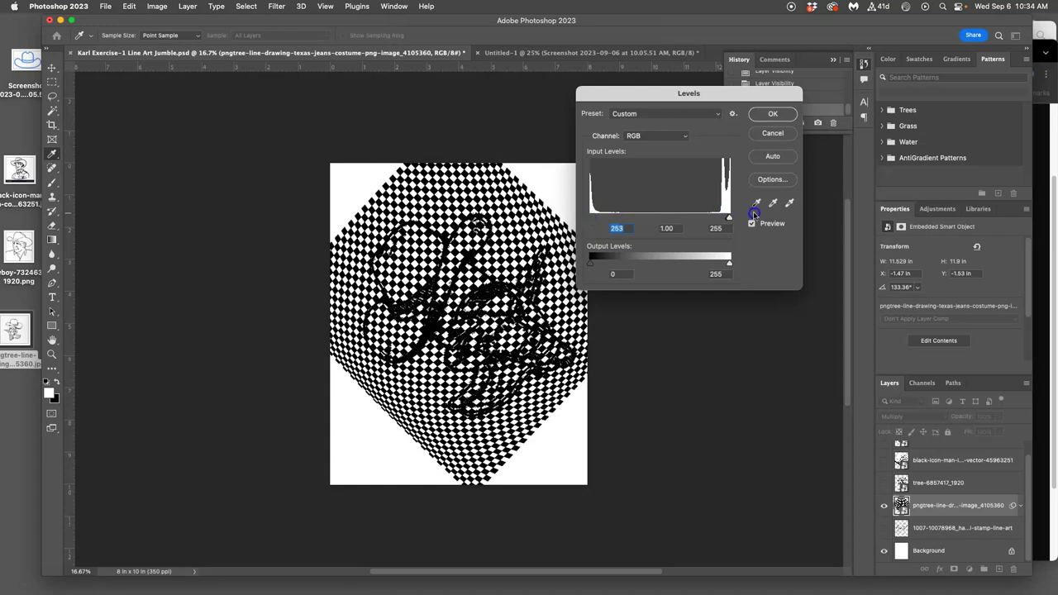
left_click_drag(754, 215, 559, 193)
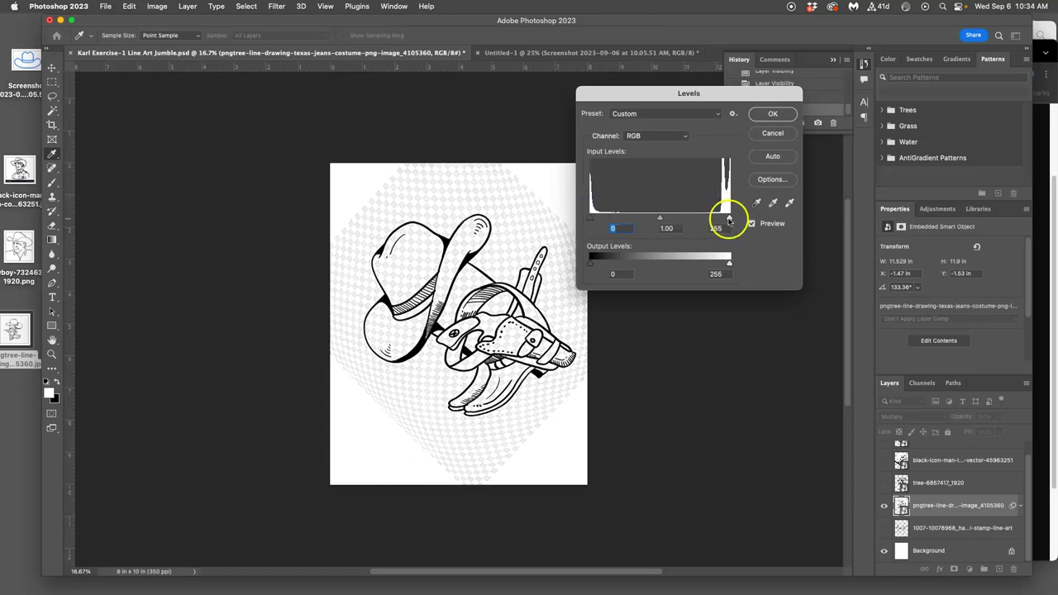
mouse_move(730, 218)
left_mouse_down()
mouse_move(609, 217)
mouse_move(585, 205)
mouse_move(609, 216)
mouse_move(729, 218)
left_mouse_up()
mouse_move(662, 219)
left_mouse_down()
mouse_move(590, 215)
mouse_move(729, 216)
mouse_move(645, 212)
left_mouse_up()
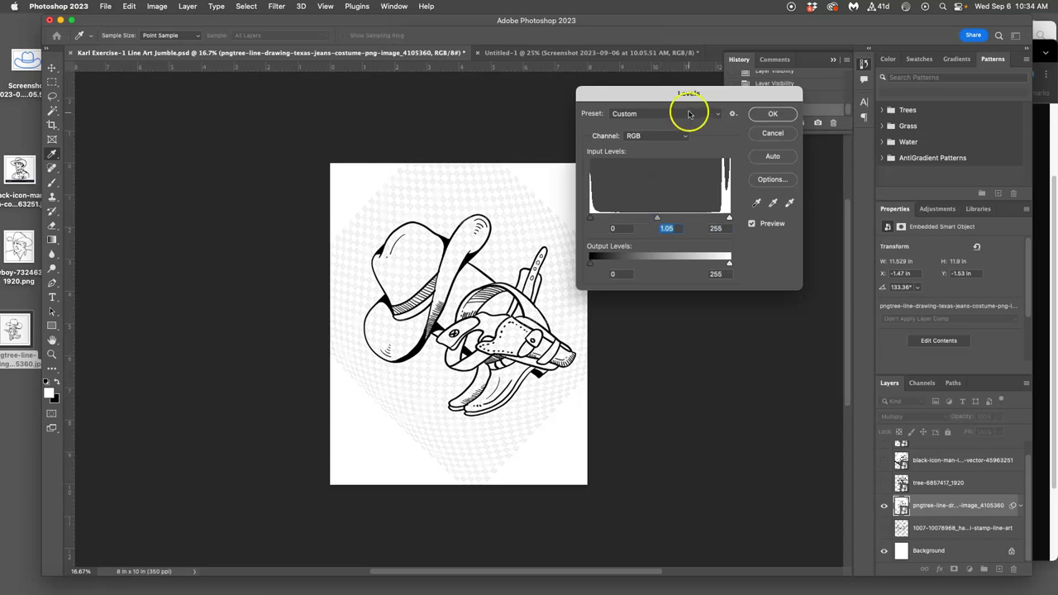
left_click_drag(659, 217, 656, 219)
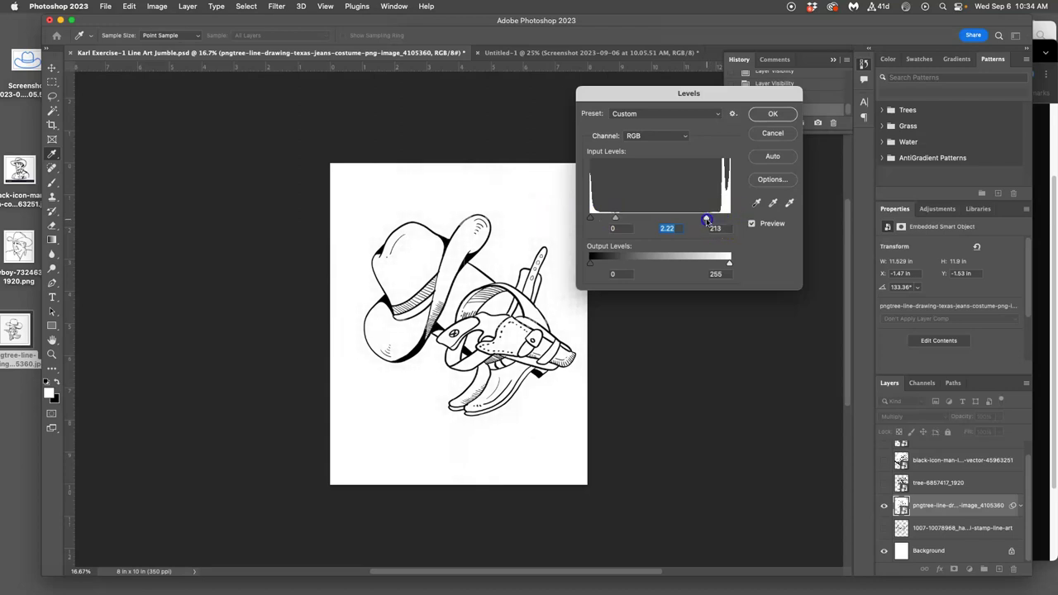
left_click(616, 219)
left_click_drag(589, 219, 605, 219)
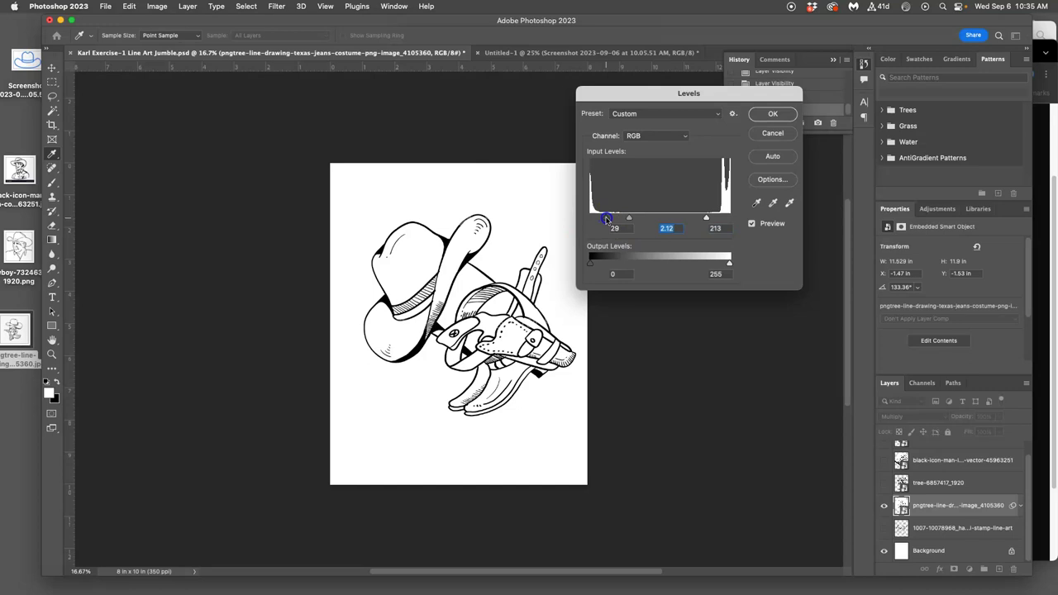
Apply Levels as a smart filter, show the floral jeans layer, and commit a transform
left_click(773, 115)
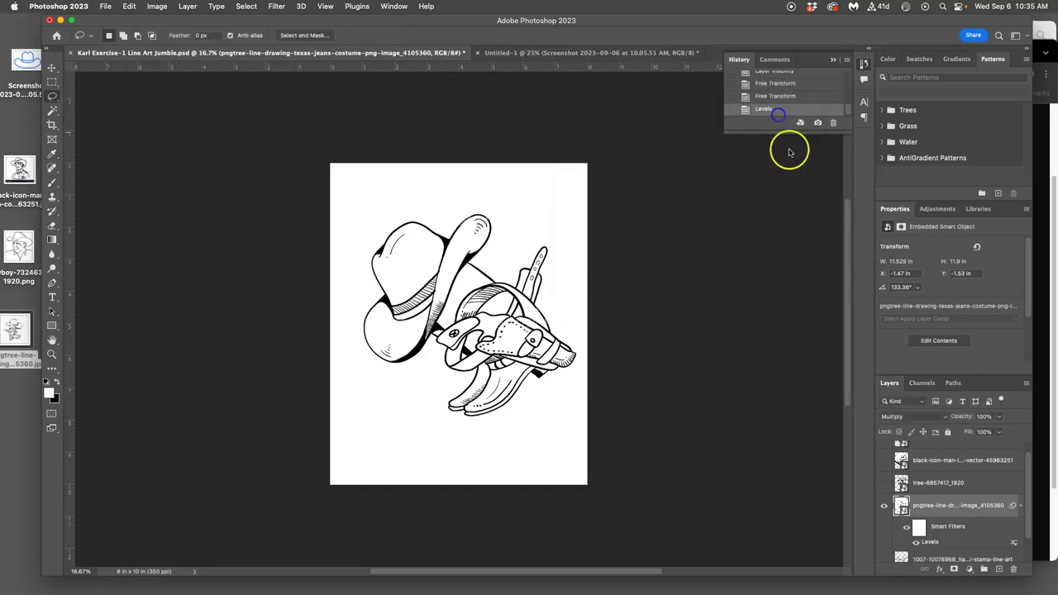
scroll(956, 529, "down", 2)
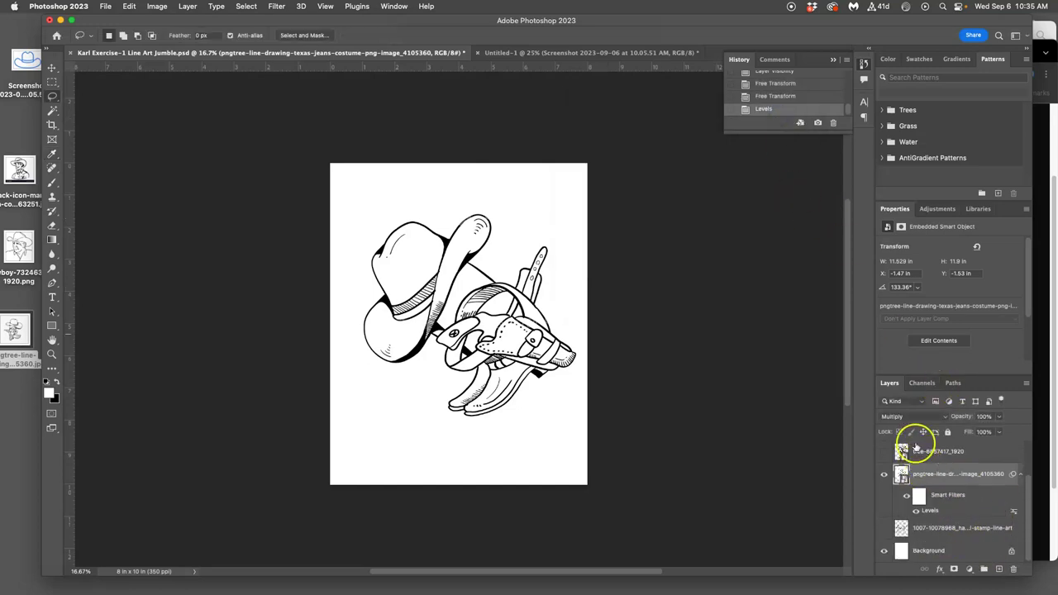
left_click(884, 529)
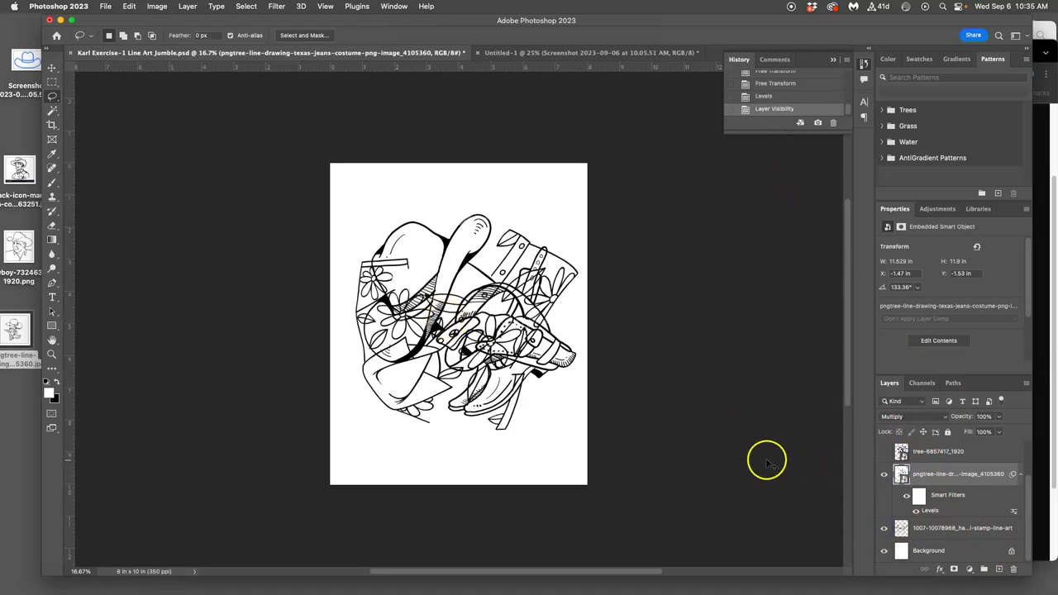
key("ctrl+t")
left_click(527, 239)
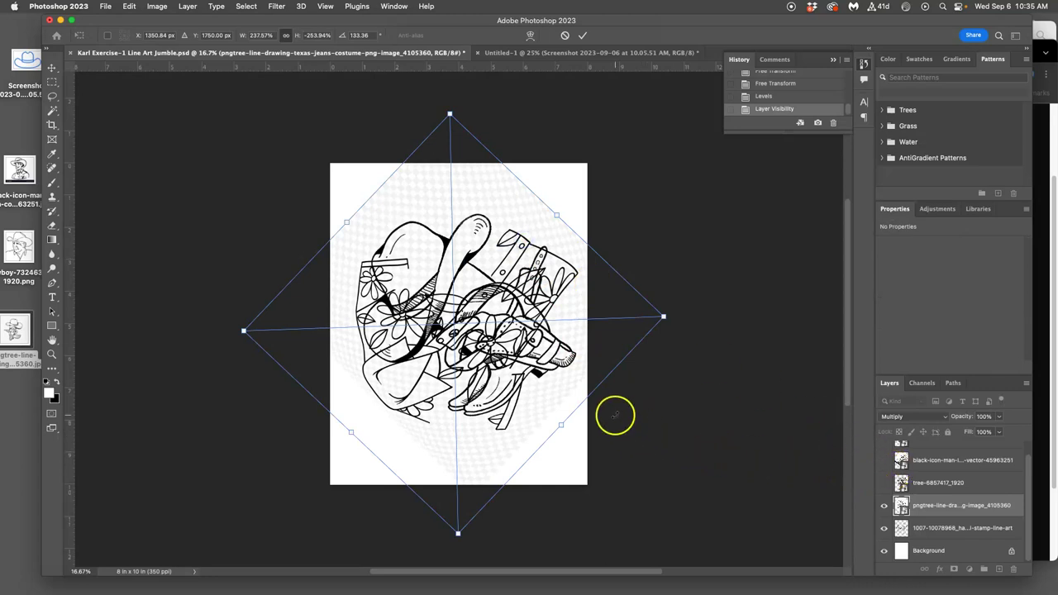
key("Return")
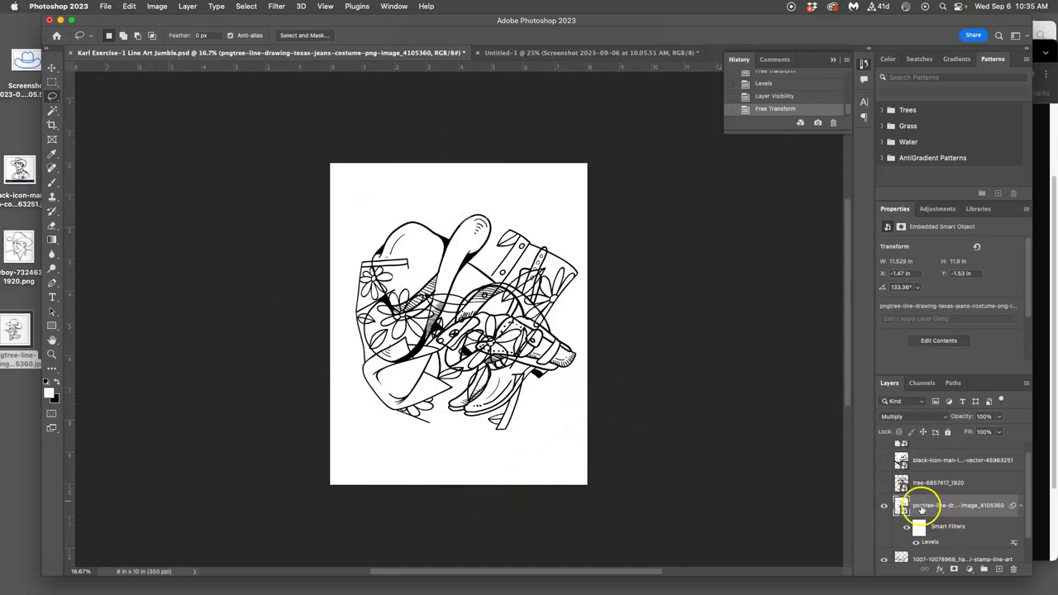
Rasterize the pngtree hat-and-boots layer, baking in the Levels cleanup
scroll(917, 512, "down", 2)
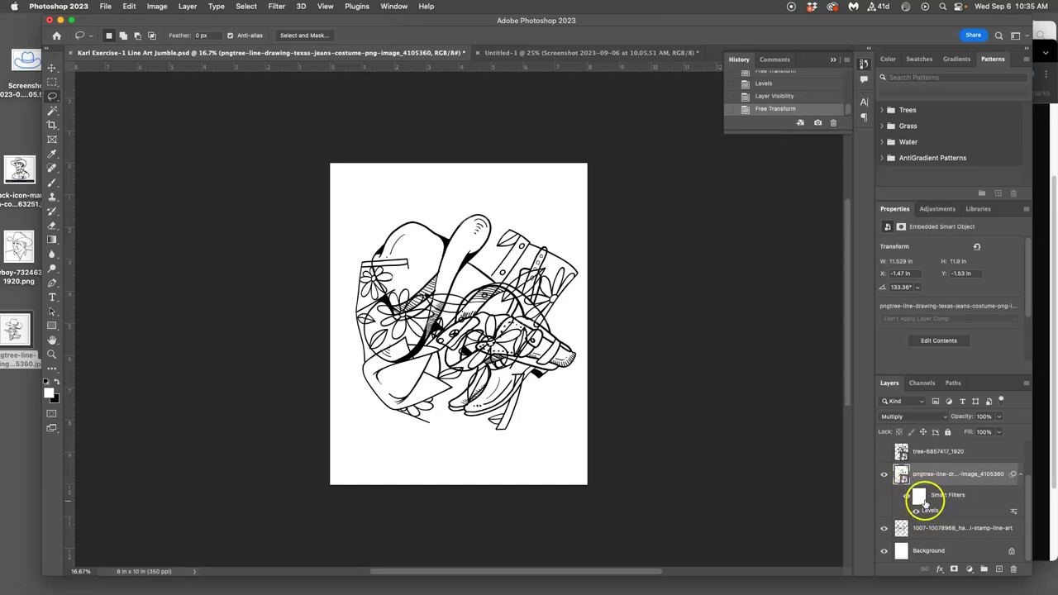
left_click(883, 474)
left_click(883, 473)
right_click(932, 483)
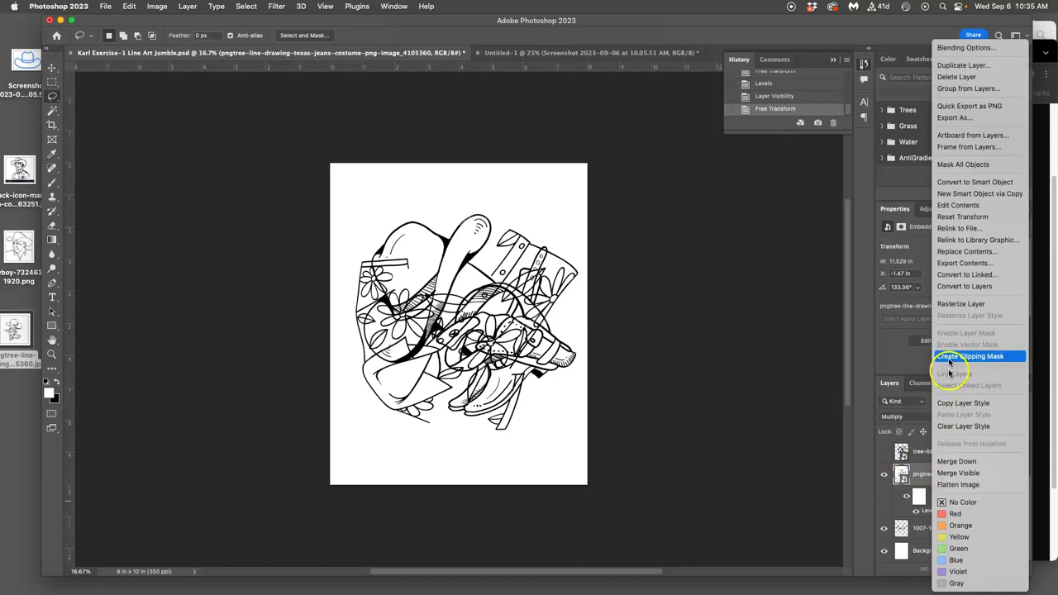
left_click(958, 304)
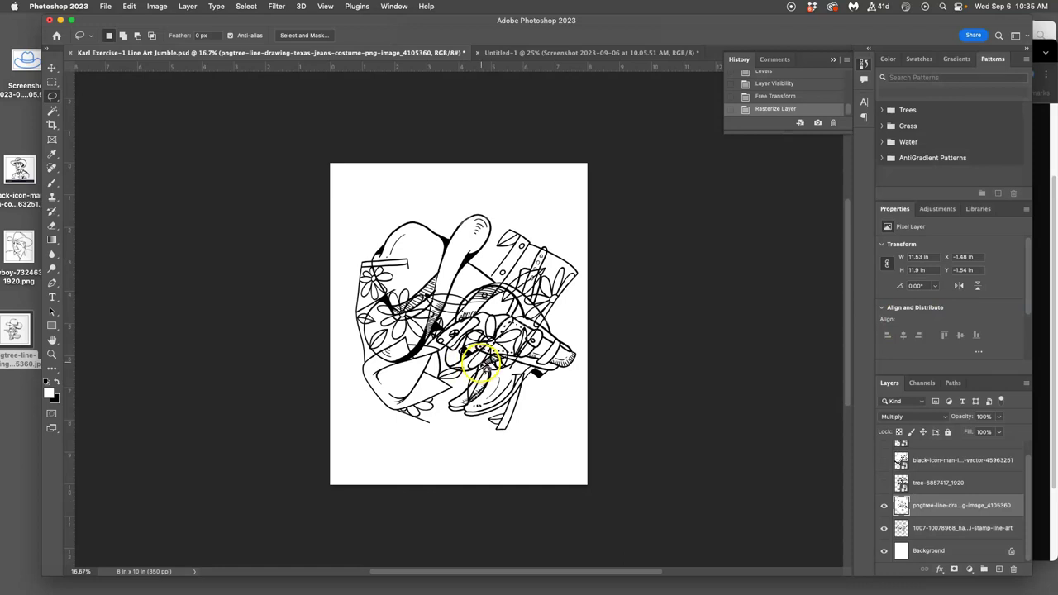
Stretch the hat-and-boots drawing taller, move it down, and tilt it about 13° clockwise
key("super+t")
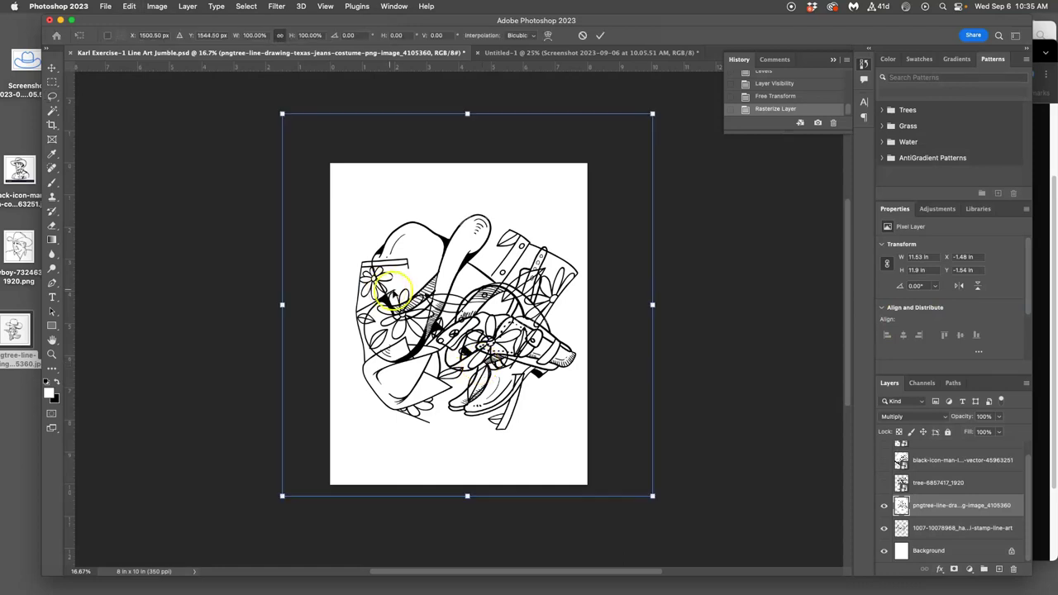
mouse_move(468, 111)
left_mouse_down()
mouse_move(453, 37)
mouse_move(433, 240)
mouse_move(438, 316)
left_mouse_up()
scroll(452, 310, "down", 5)
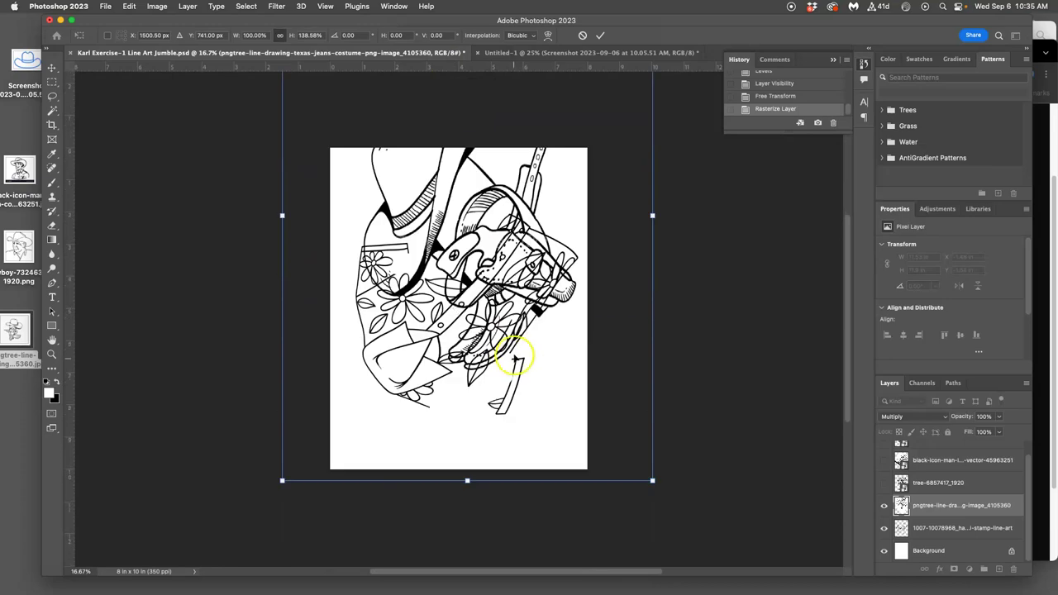
left_click_drag(456, 213, 445, 278)
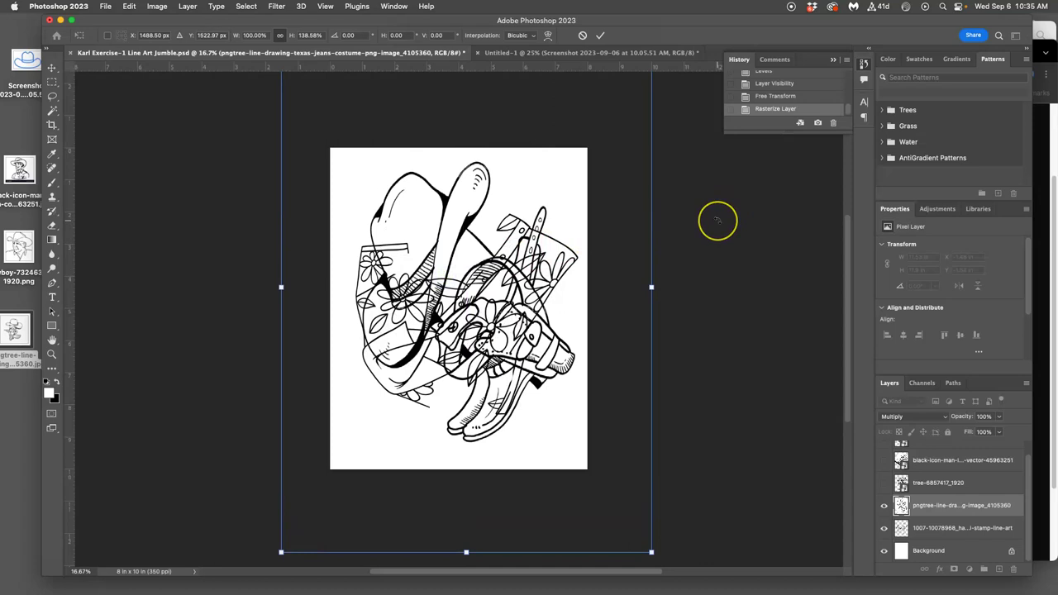
left_click_drag(717, 220, 694, 281)
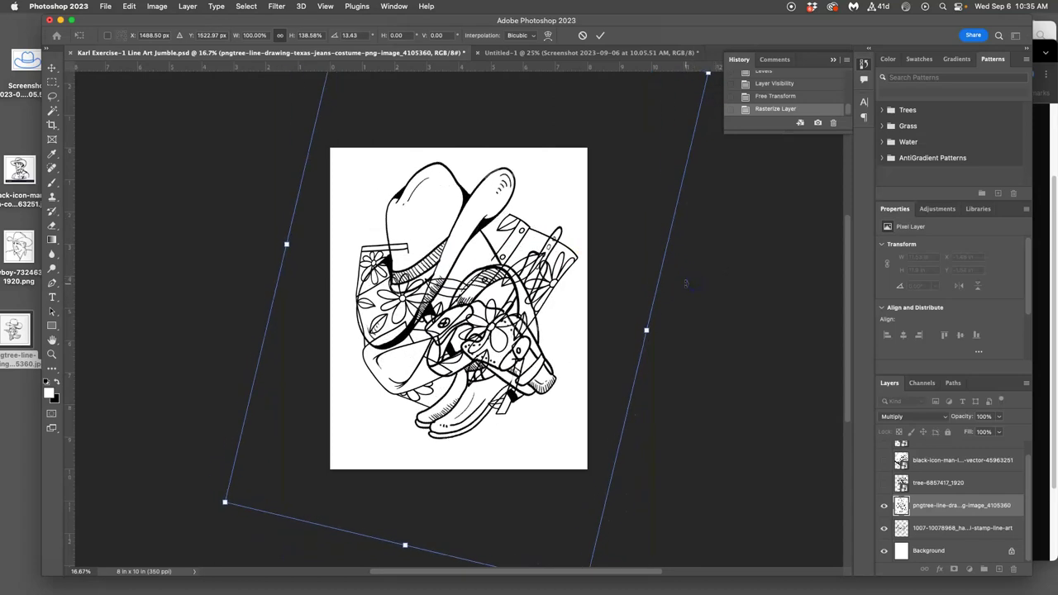
key("Return")
key("l")
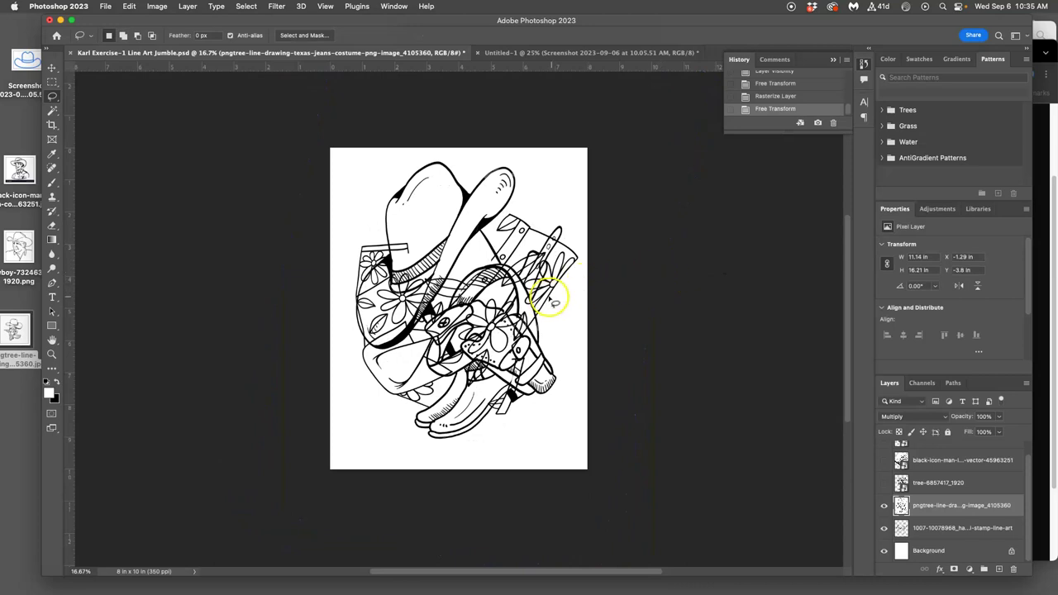
On the floral jeans (1007) layer, erase the jeans lines overlapping the hat brim
left_click(927, 528)
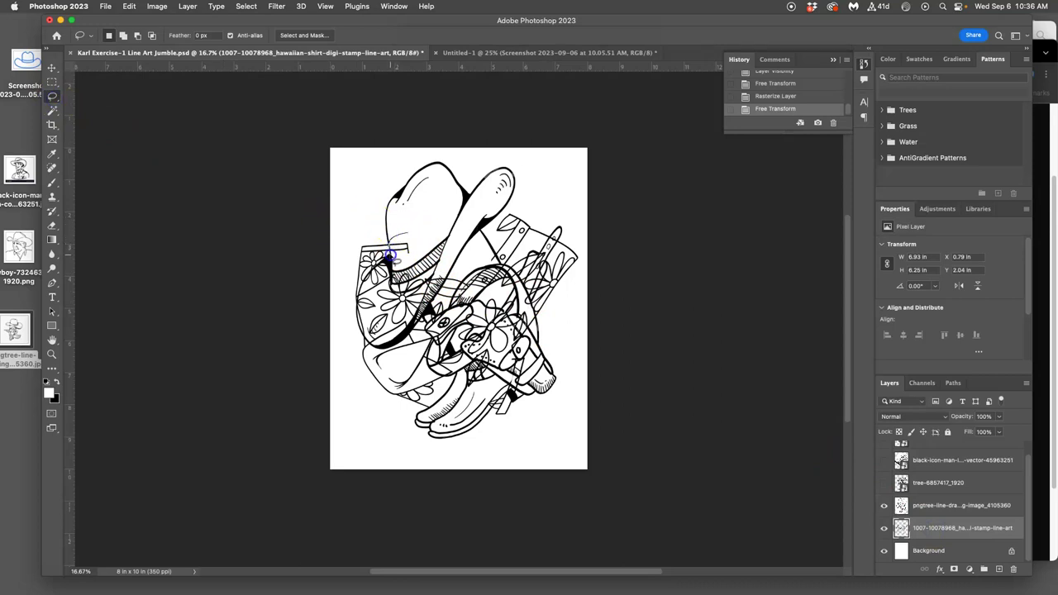
left_click_drag(396, 264, 416, 243)
key("Delete")
left_click(450, 251)
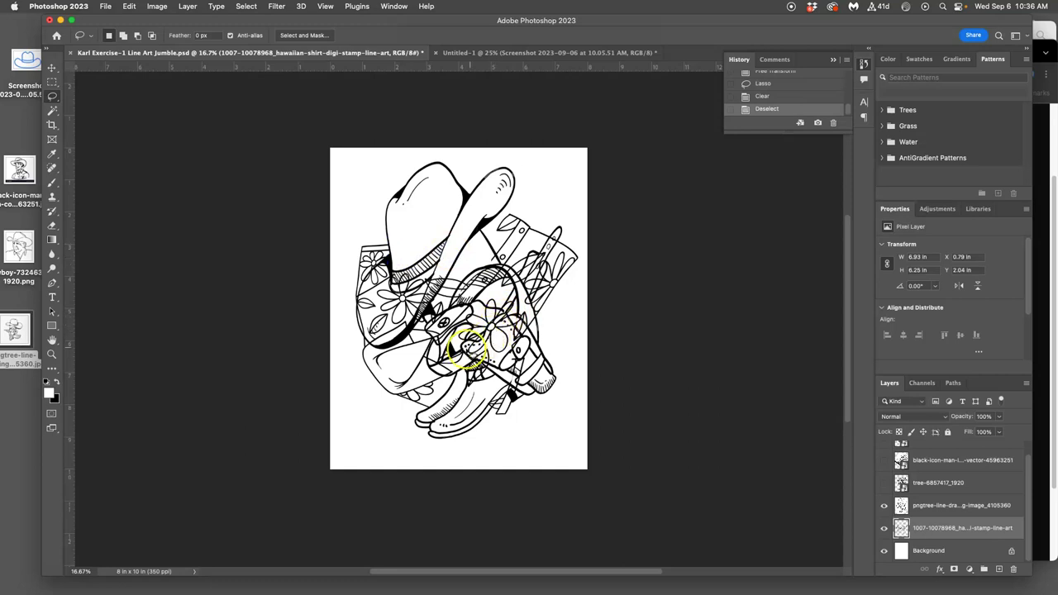
scroll(454, 348, "up", 2)
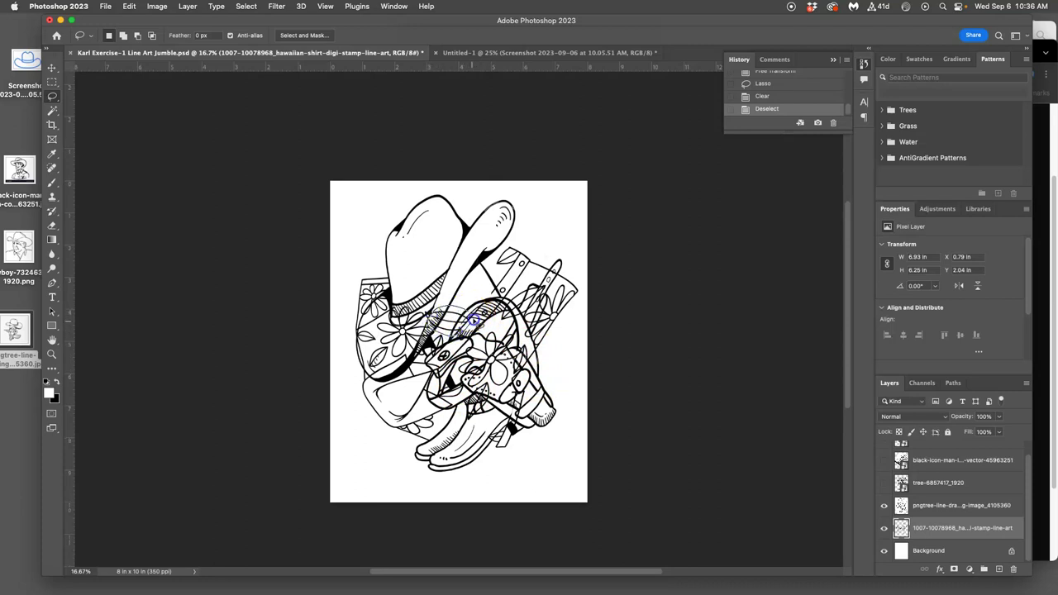
left_click_drag(476, 317, 479, 307)
key("Delete")
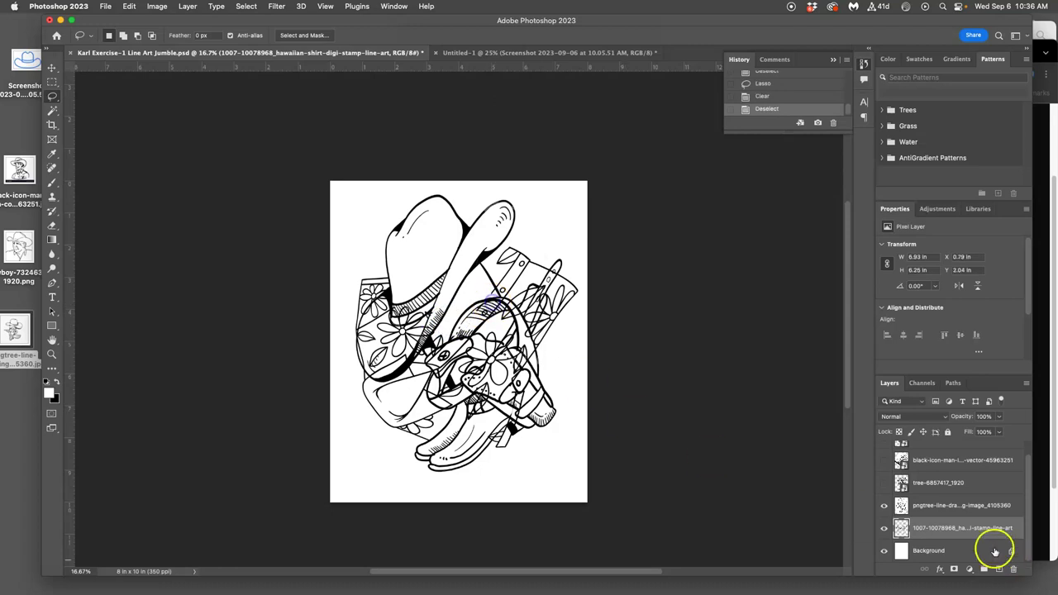
On the hat-and-boots (pngtree) layer, erase the stray lines over the holster and deselect
left_click(946, 506)
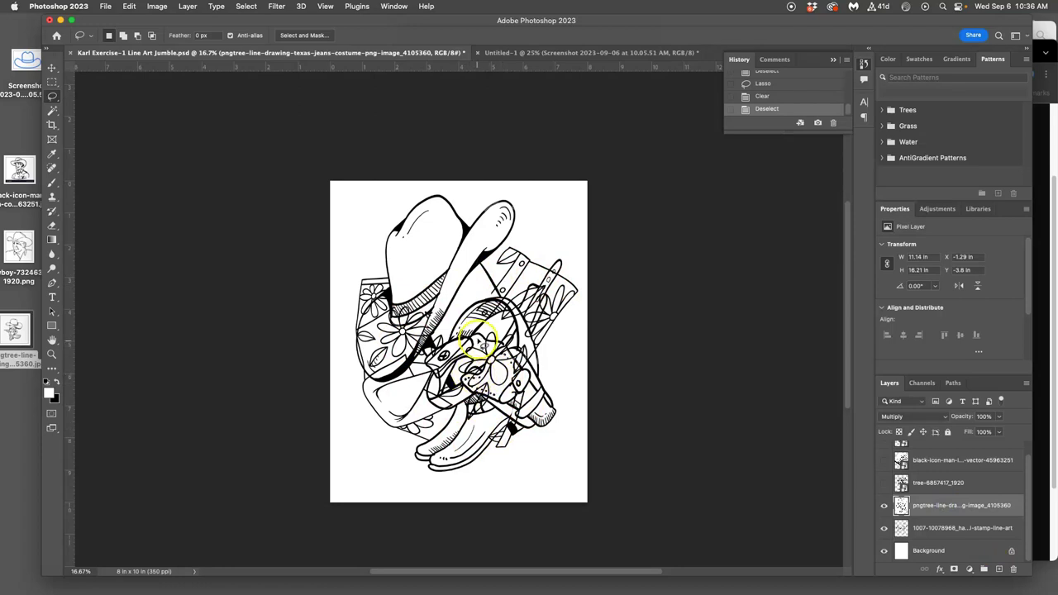
left_click_drag(481, 338, 469, 333)
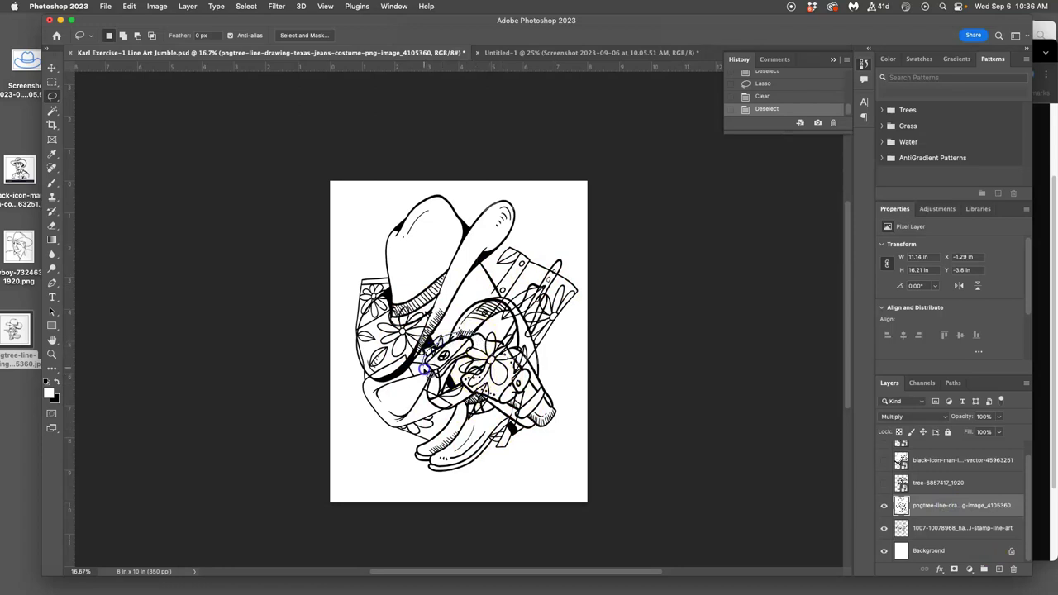
left_click_drag(473, 335, 471, 341)
key("Delete")
left_click(567, 355)
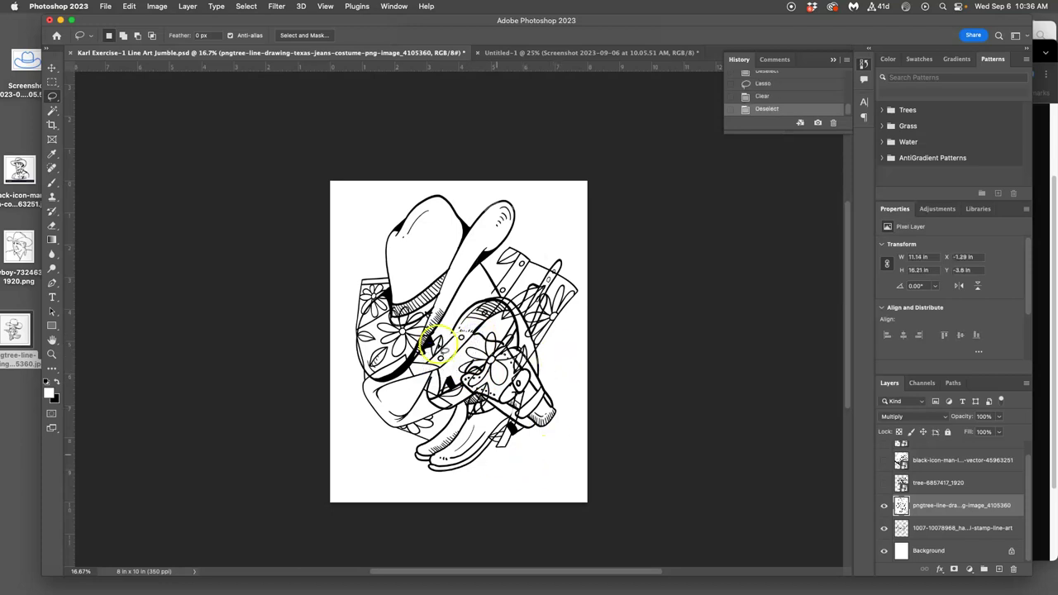
Show only the palm tree layer and rasterize it
left_click(884, 482)
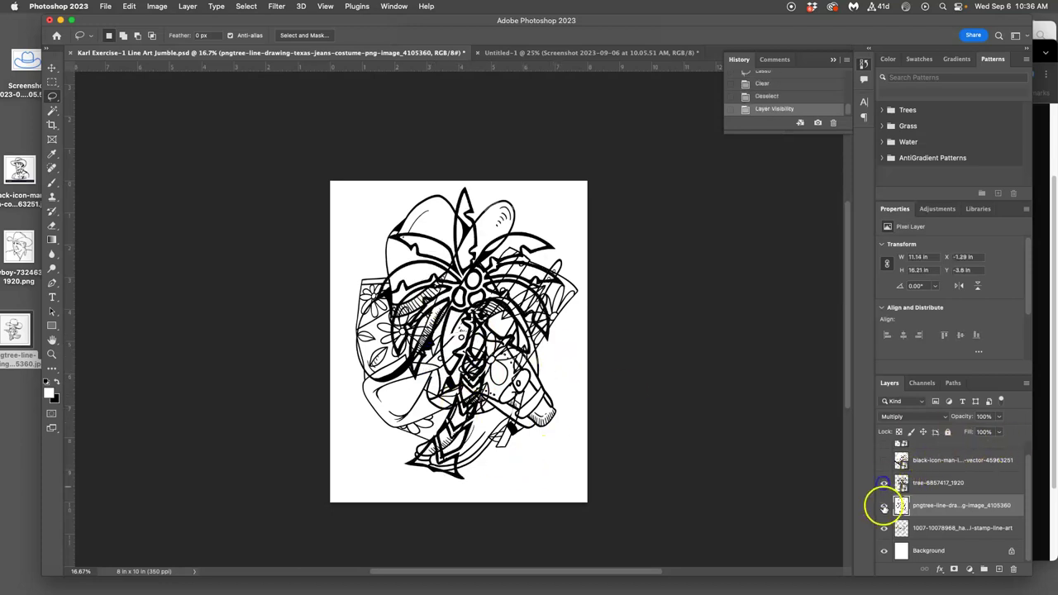
left_click(883, 505)
left_click(884, 528)
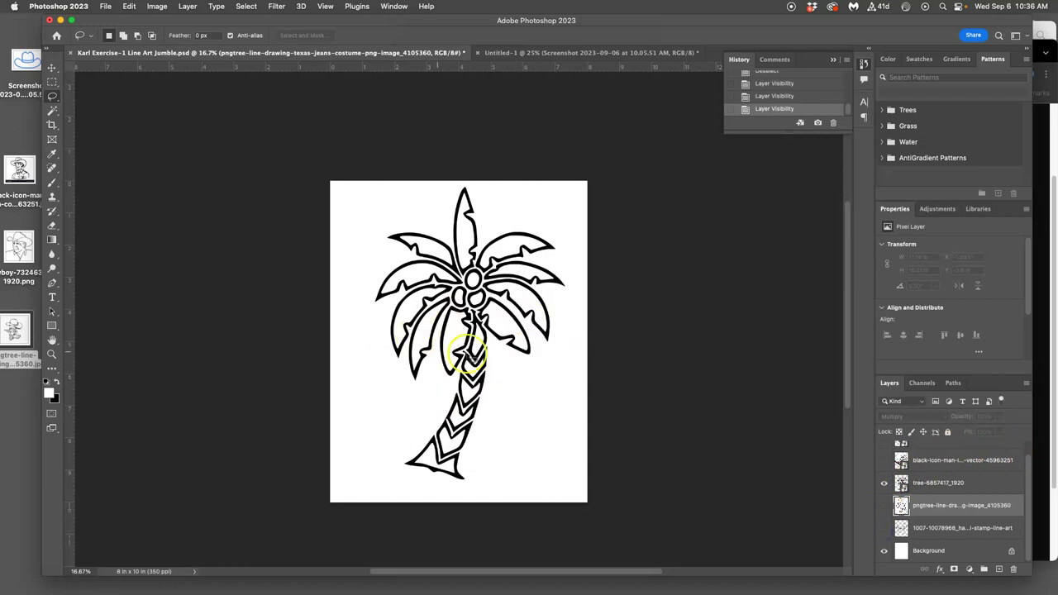
left_click(950, 484)
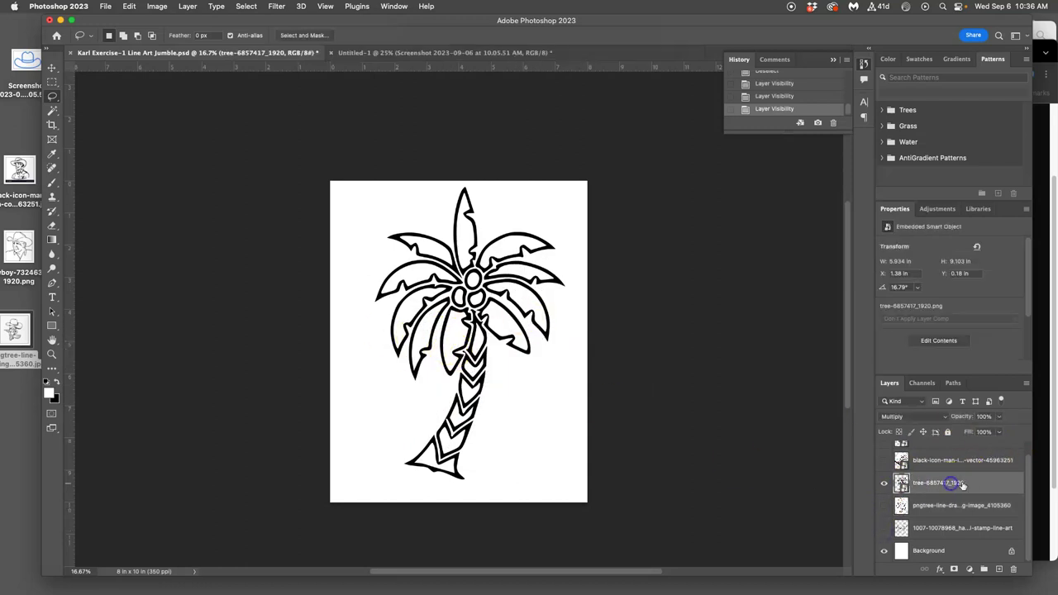
right_click(972, 487)
left_click(903, 305)
Erase the palm's upper-left leaves, lower trunk and right-hand leaves
left_click(527, 210)
mouse_move(481, 243)
left_mouse_down()
mouse_move(389, 253)
mouse_move(379, 301)
mouse_move(449, 333)
mouse_move(487, 292)
mouse_move(530, 211)
left_mouse_up()
key("Delete")
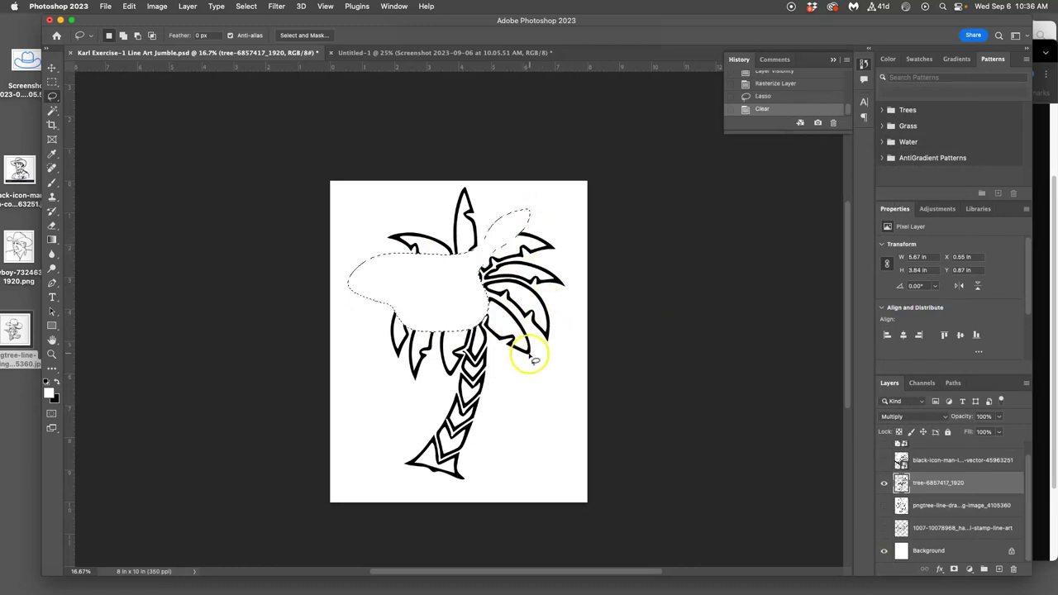
left_click(521, 364)
mouse_move(508, 378)
left_mouse_down()
mouse_move(436, 380)
mouse_move(436, 429)
mouse_move(506, 434)
left_mouse_up()
key("Delete")
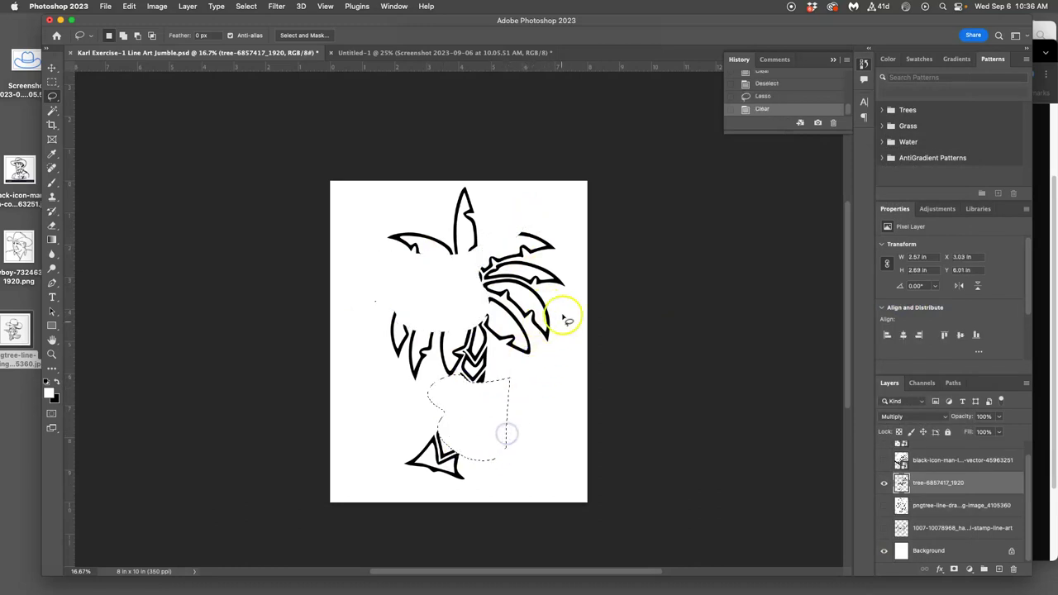
mouse_move(550, 253)
left_mouse_down()
mouse_move(536, 266)
mouse_move(571, 248)
mouse_move(529, 290)
left_mouse_up()
key("Delete")
left_click(523, 366)
Warp the remaining tree fragments, bending them outward on the left
key("super+t")
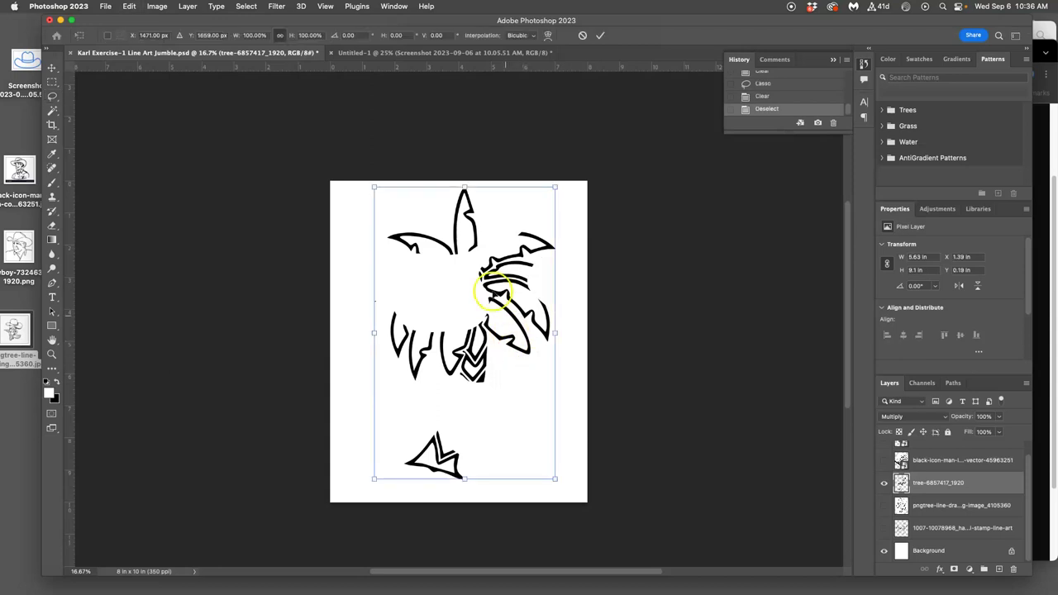
right_click(479, 285)
left_click(486, 370)
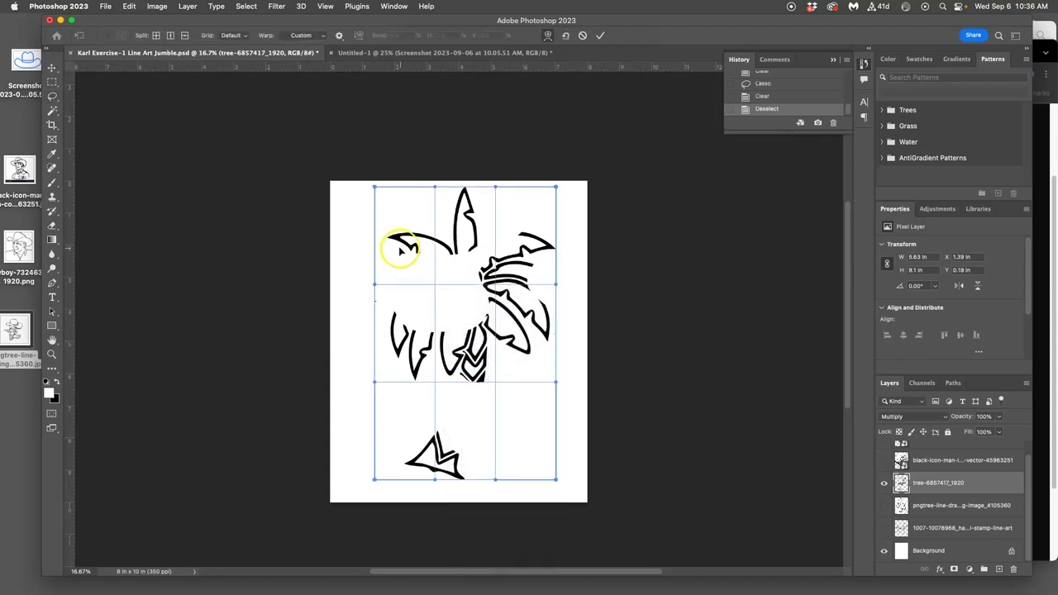
mouse_move(397, 251)
left_mouse_down()
mouse_move(379, 274)
mouse_move(496, 383)
mouse_move(474, 377)
left_mouse_up()
Show the jeans and hat layers again, then slightly enlarge and warp the palm fragments
key("Return")
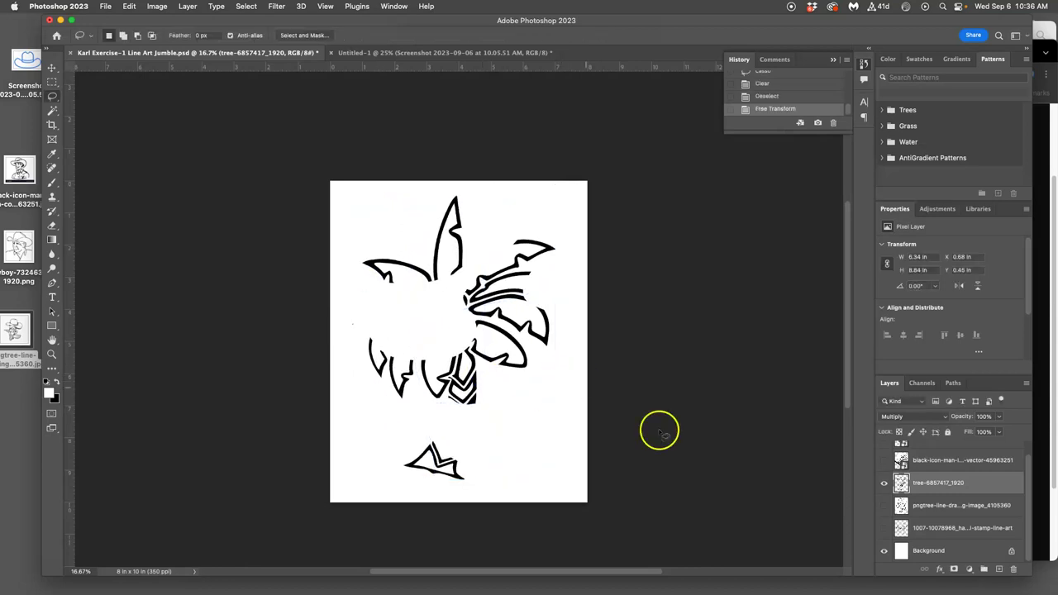
left_click(884, 505)
left_click(883, 527)
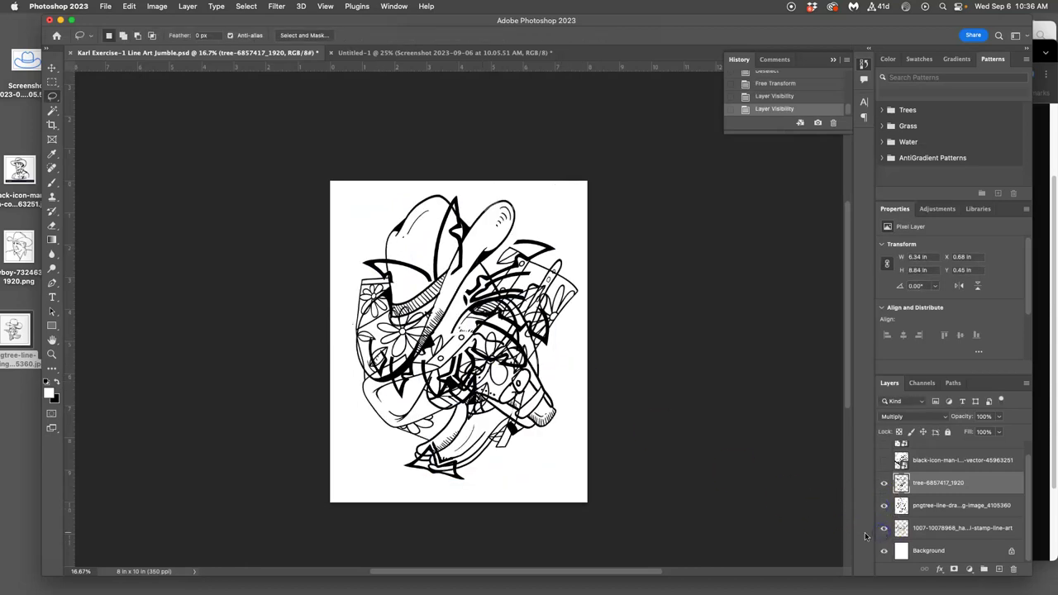
key("super+t")
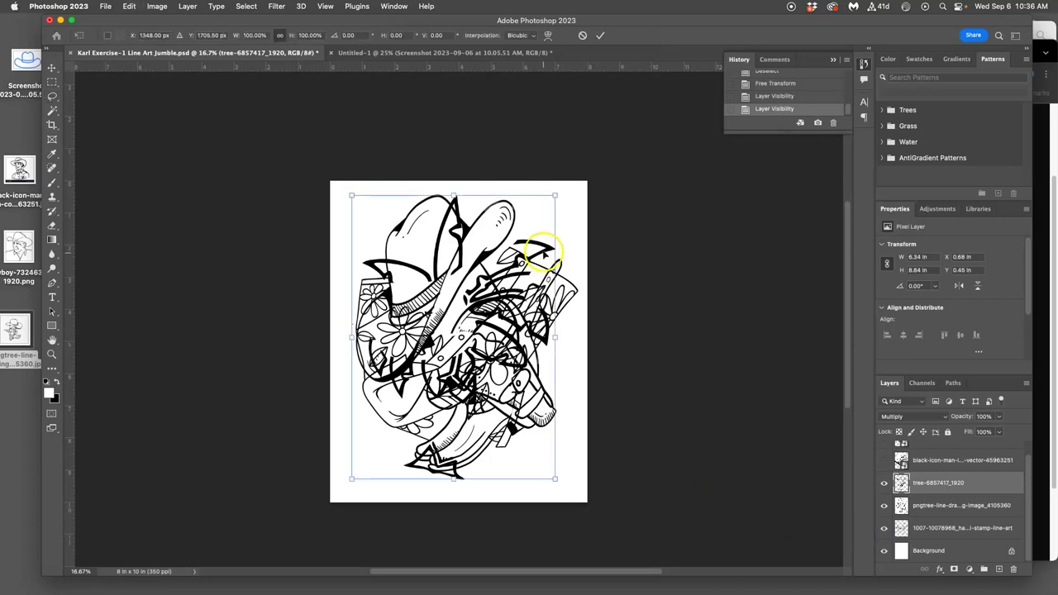
mouse_move(351, 197)
left_mouse_down()
mouse_move(342, 178)
mouse_move(348, 188)
left_mouse_up()
right_click(472, 209)
left_click(529, 301)
left_click_drag(480, 228, 526, 228)
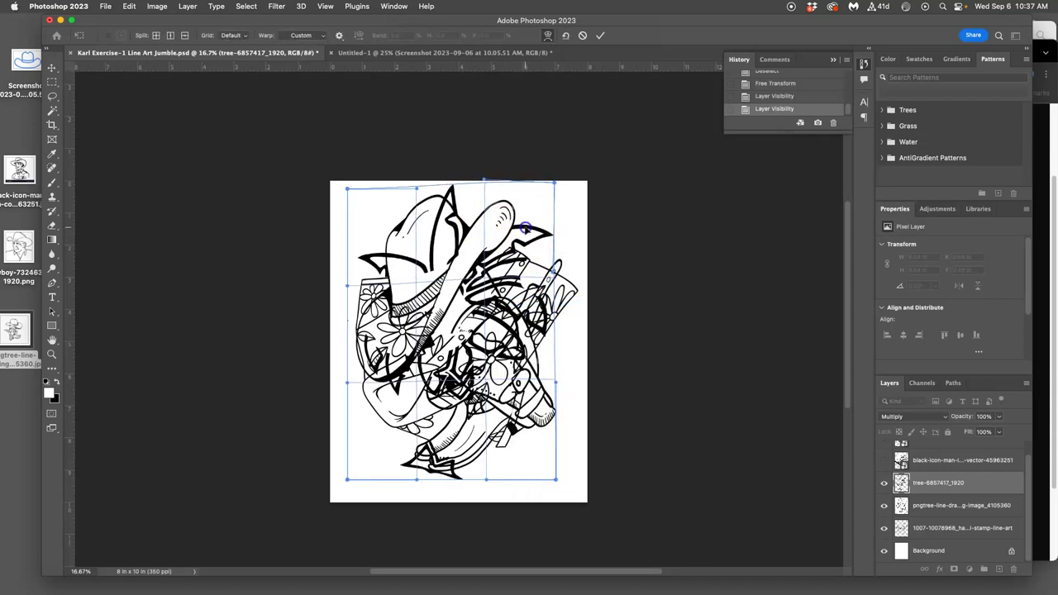
left_click_drag(525, 228, 401, 228)
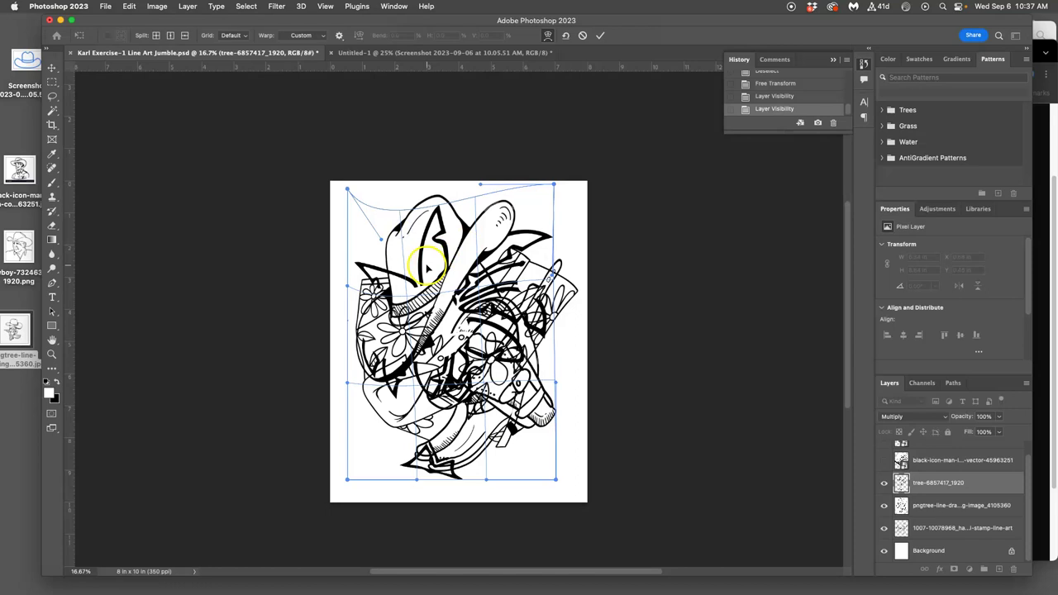
key("Return")
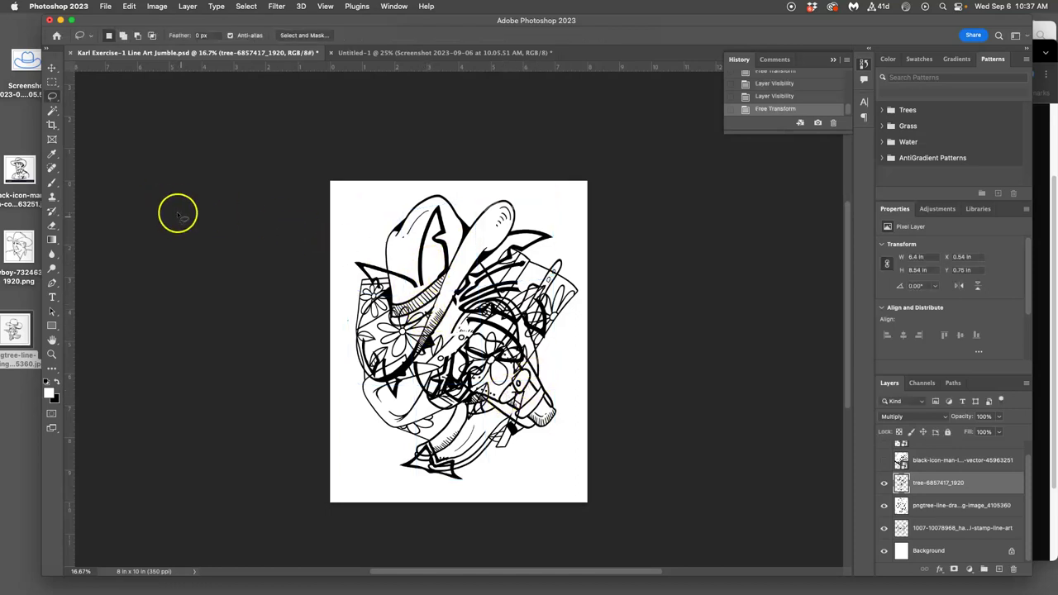
Erase the palm lines crossing the hat and its brim with freehand selections
left_click(52, 96)
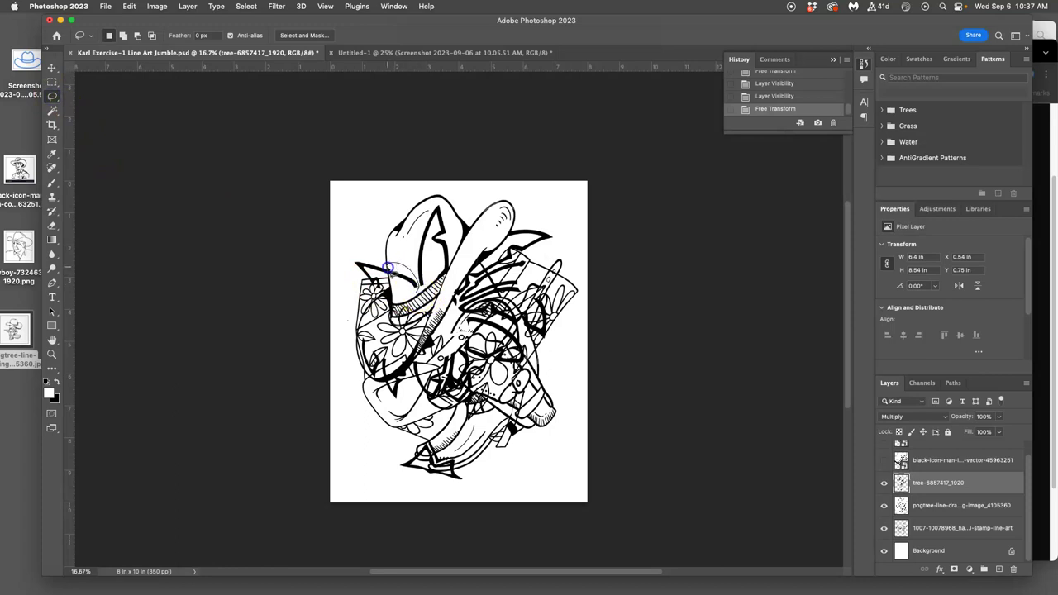
left_click_drag(395, 285, 390, 281)
key("Delete")
key("super+d")
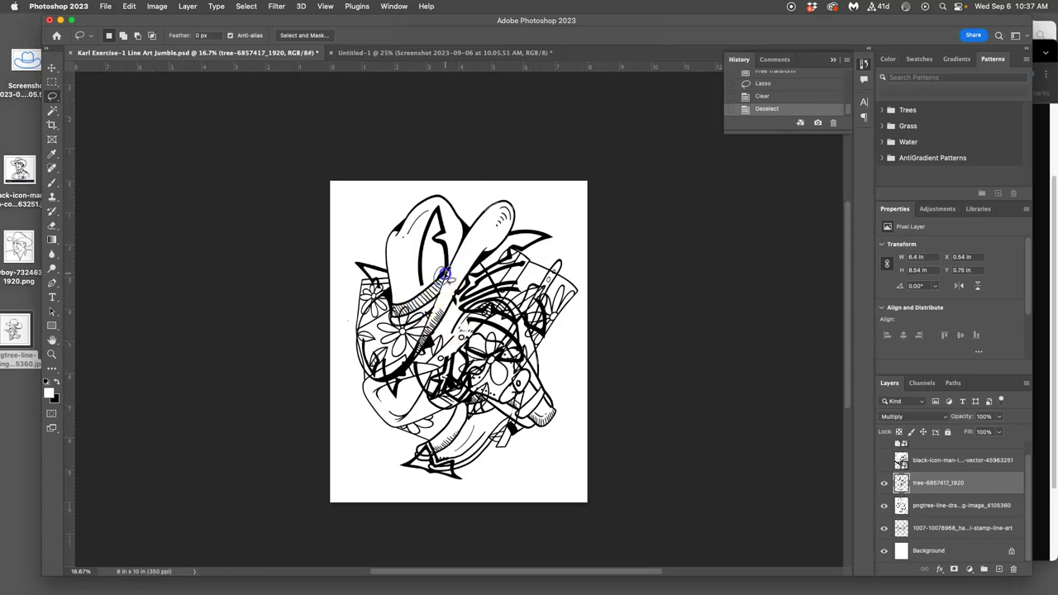
mouse_move(445, 273)
left_mouse_down()
mouse_move(405, 322)
mouse_move(434, 277)
left_mouse_up()
key("Delete")
key("super+d")
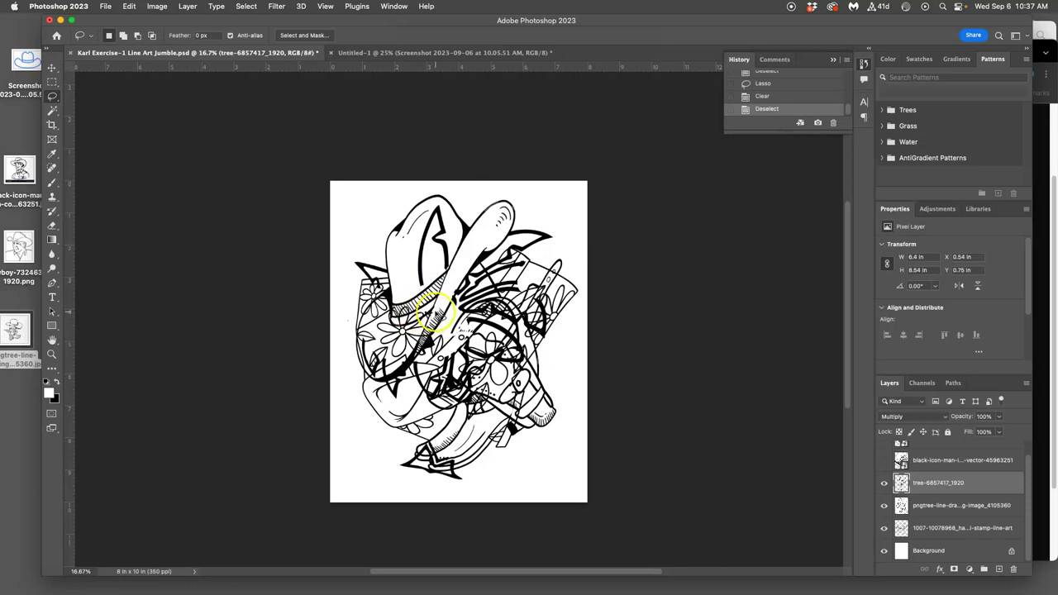
Undo the last clear through History to restore the hat-brim lines
left_click(763, 97)
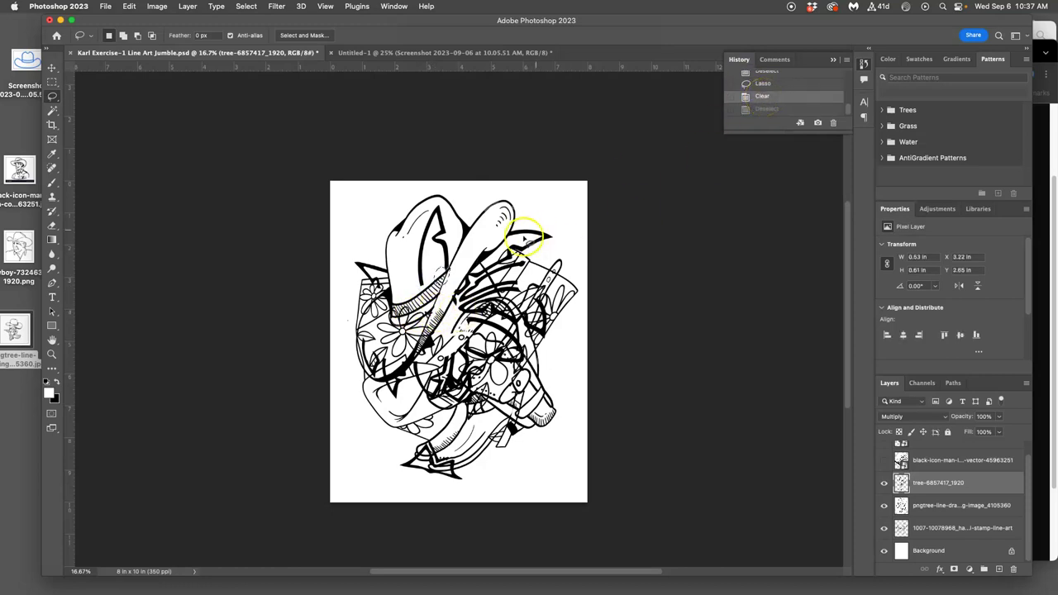
key("shift+super+z")
key("super+z")
key("super+z")
key("super+d")
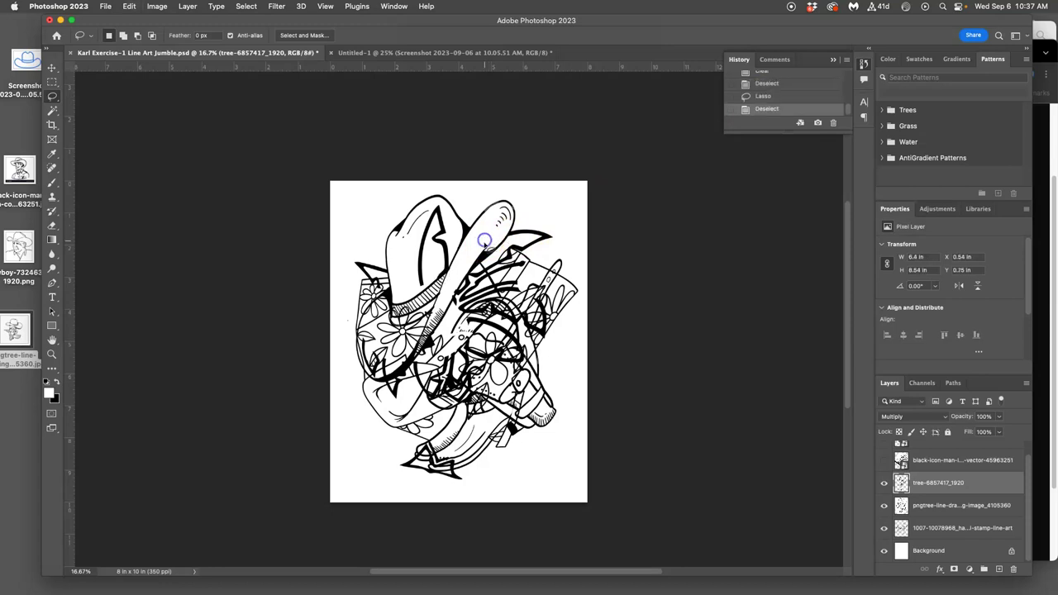
Show only the black-icon-man cowboy layer and rasterize it
left_click(884, 460)
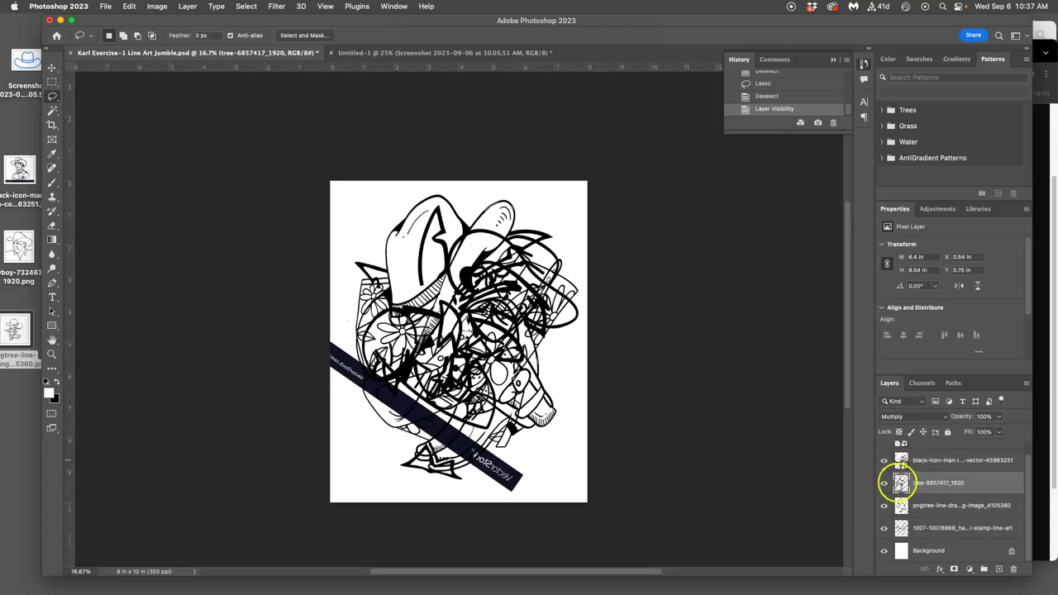
left_click(884, 483)
left_click(883, 505)
left_click(883, 527)
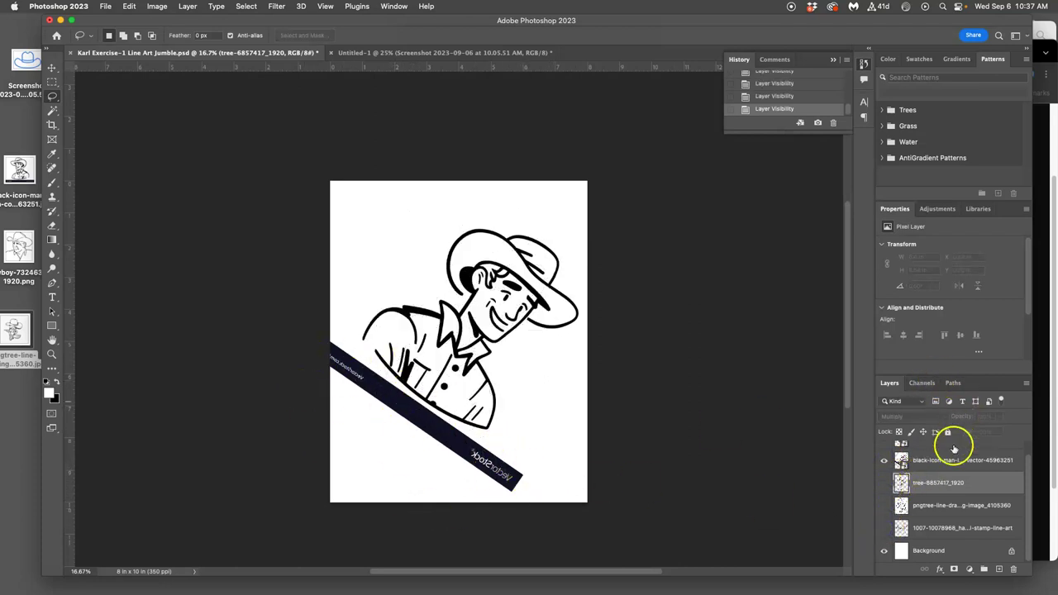
left_click(945, 461)
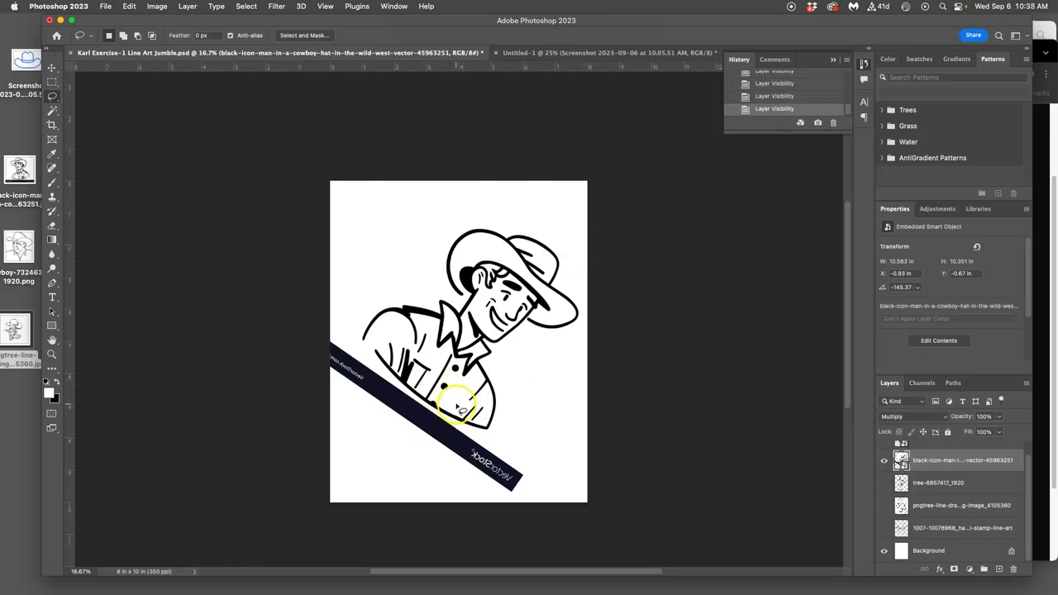
right_click(940, 457)
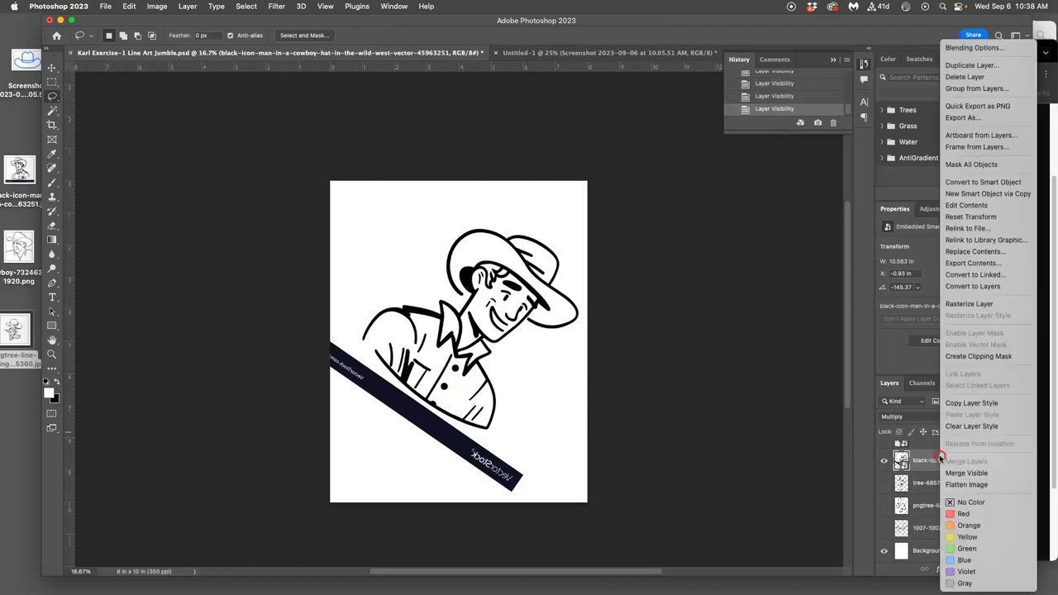
left_click(950, 306)
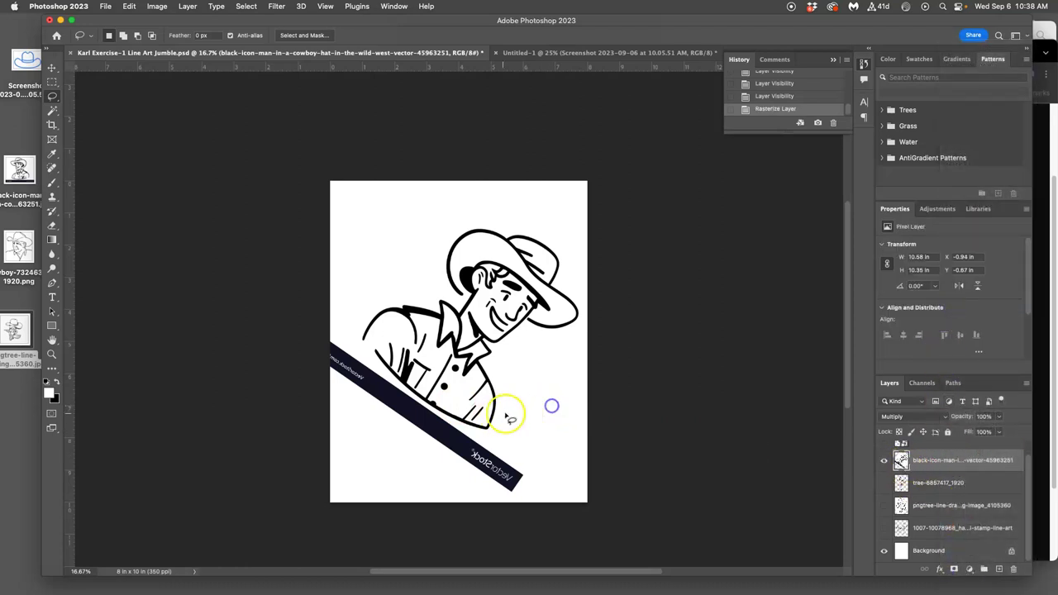
Erase the diagonal VectorStock watermark banner and deselect
left_click_drag(516, 409, 498, 433)
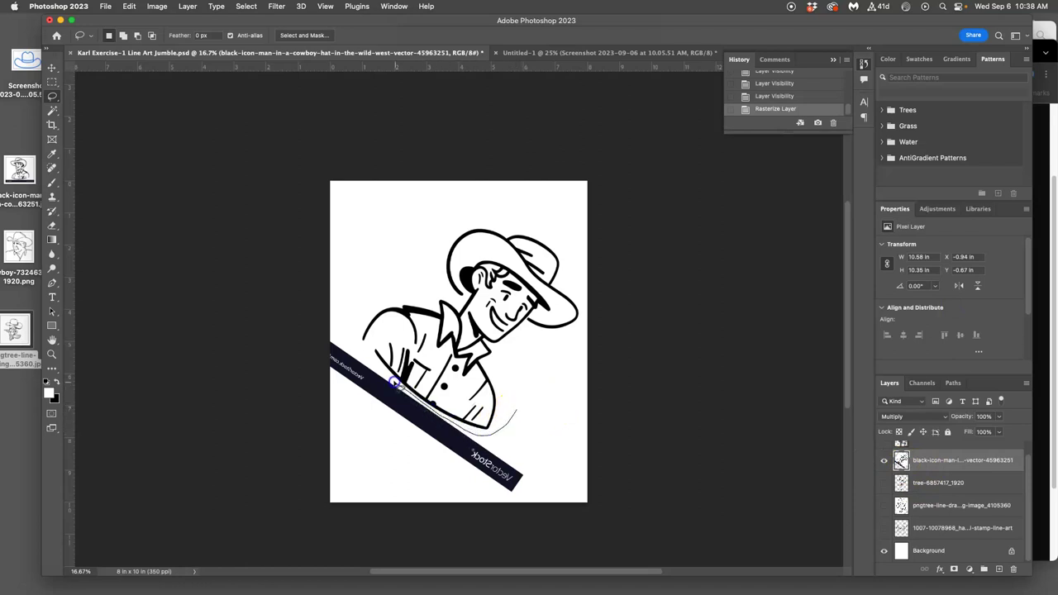
mouse_move(303, 315)
left_mouse_down()
mouse_move(471, 550)
mouse_move(560, 434)
left_mouse_up()
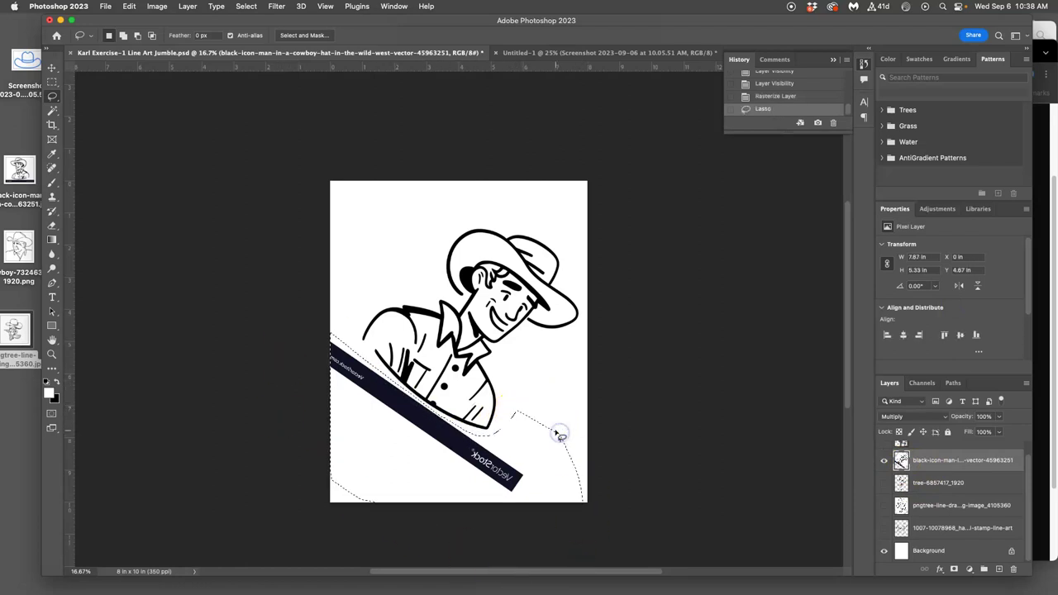
key("Delete")
left_click(570, 419)
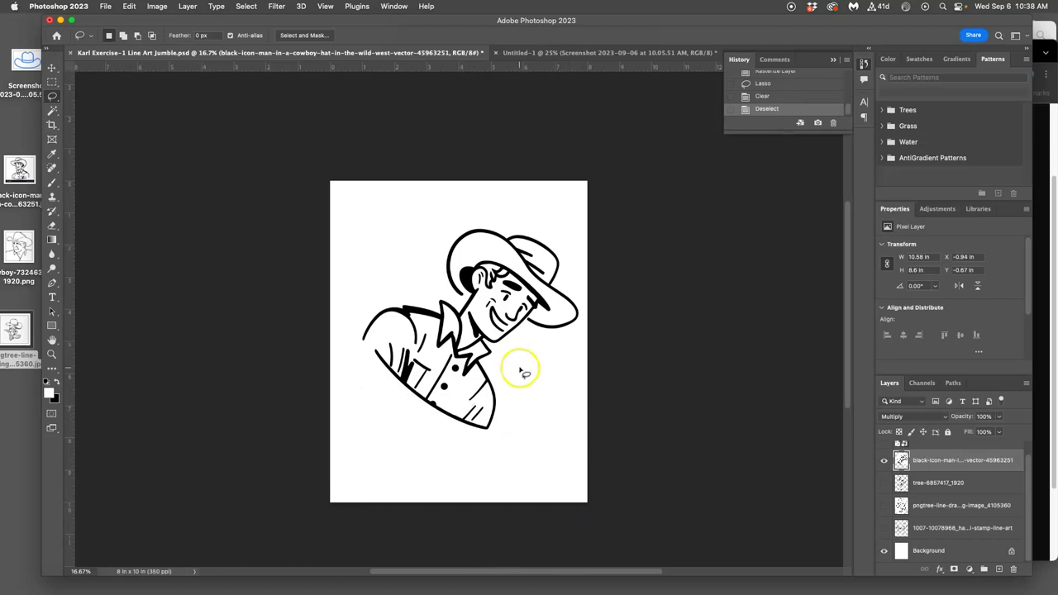
Warp the cowboy man figure larger across the page and commit
key("super+t")
right_click(494, 363)
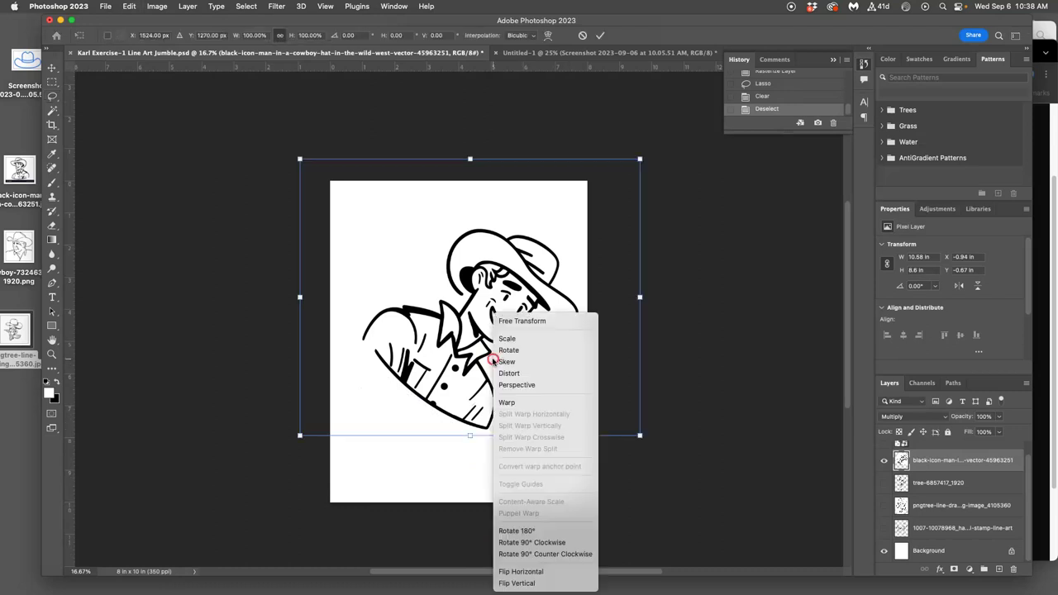
left_click(505, 402)
left_click_drag(427, 396, 397, 442)
left_click_drag(577, 286, 555, 270)
left_click_drag(503, 371, 516, 376)
left_click_drag(442, 244, 414, 242)
left_click_drag(468, 283, 495, 302)
key("Return")
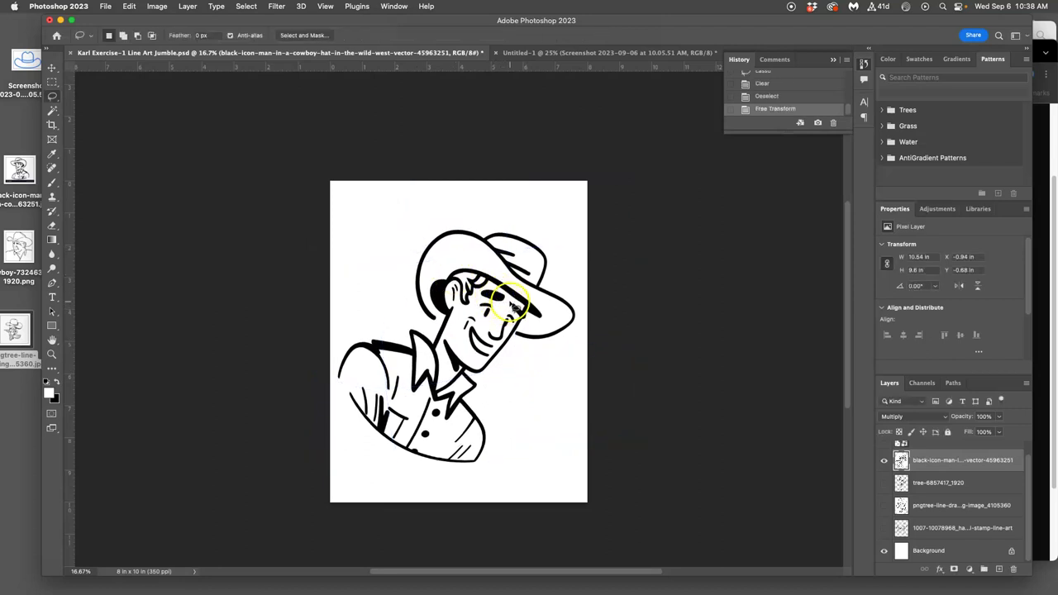
Erase small stray line bits near the cowboy's eye, checking areas by the mouth and chin
left_click_drag(490, 306, 496, 305)
left_click(506, 303)
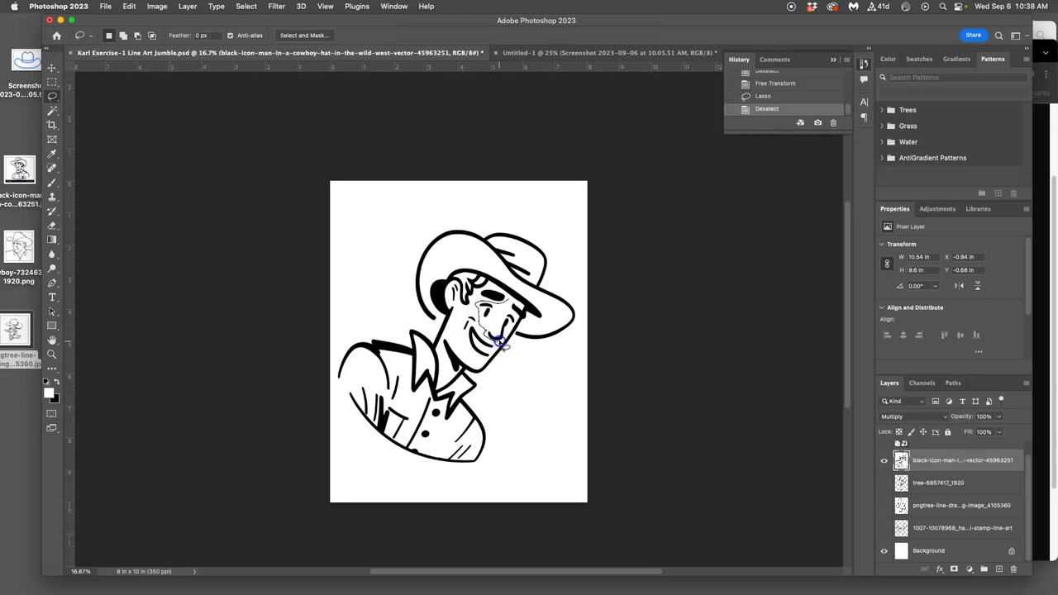
left_click_drag(512, 310, 510, 304)
key("Delete")
left_click(519, 306)
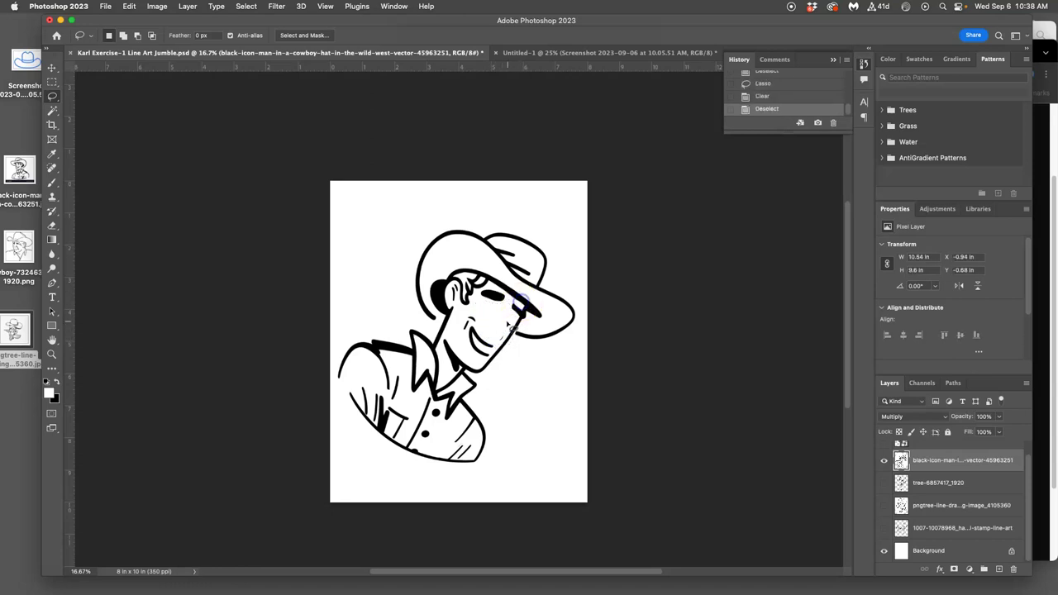
left_click_drag(492, 331, 496, 333)
left_click(504, 344)
left_click_drag(491, 354, 507, 349)
left_click(508, 353)
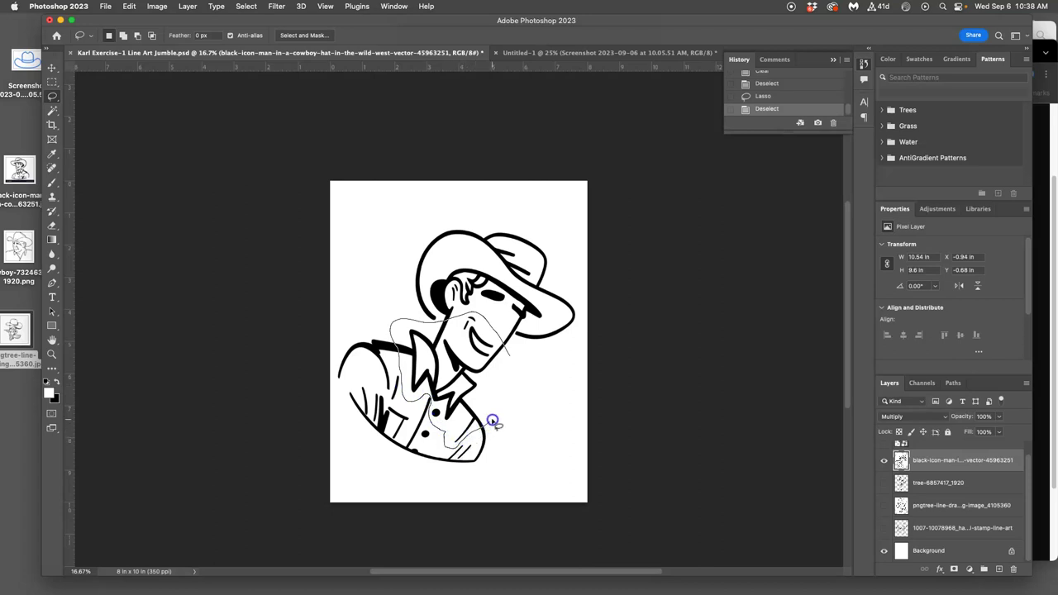
Lasso the cowboy's chin and collar and warp them into a longer grinning jaw
left_click_drag(499, 411, 503, 365)
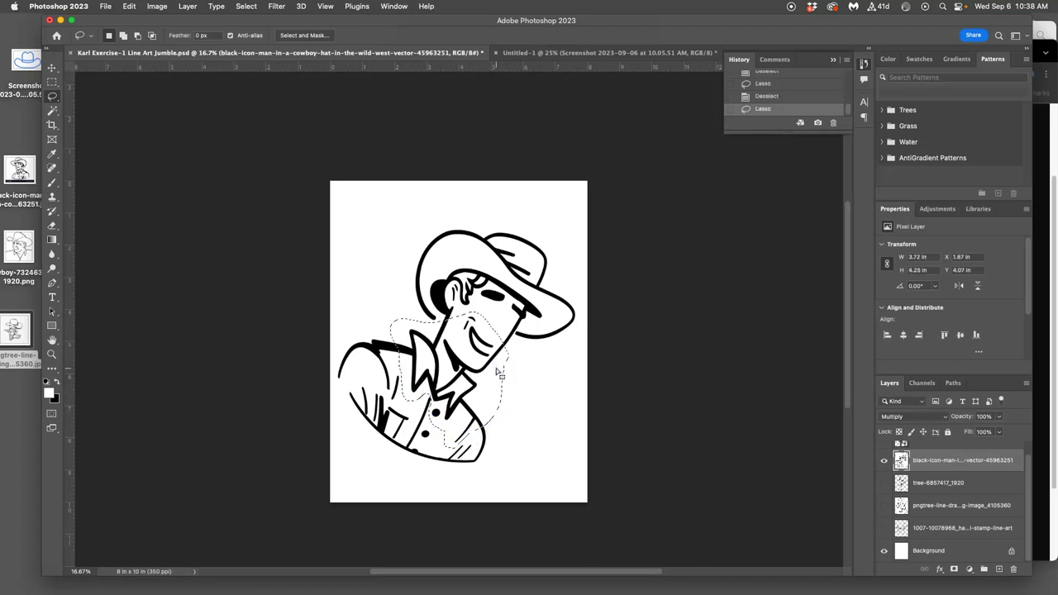
key("super+t")
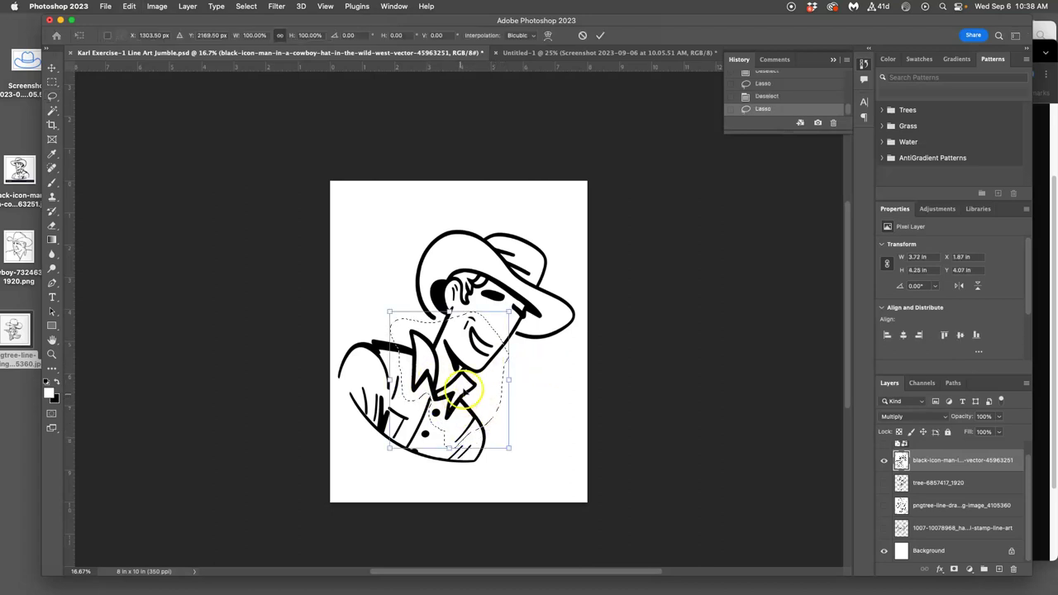
right_click(500, 314)
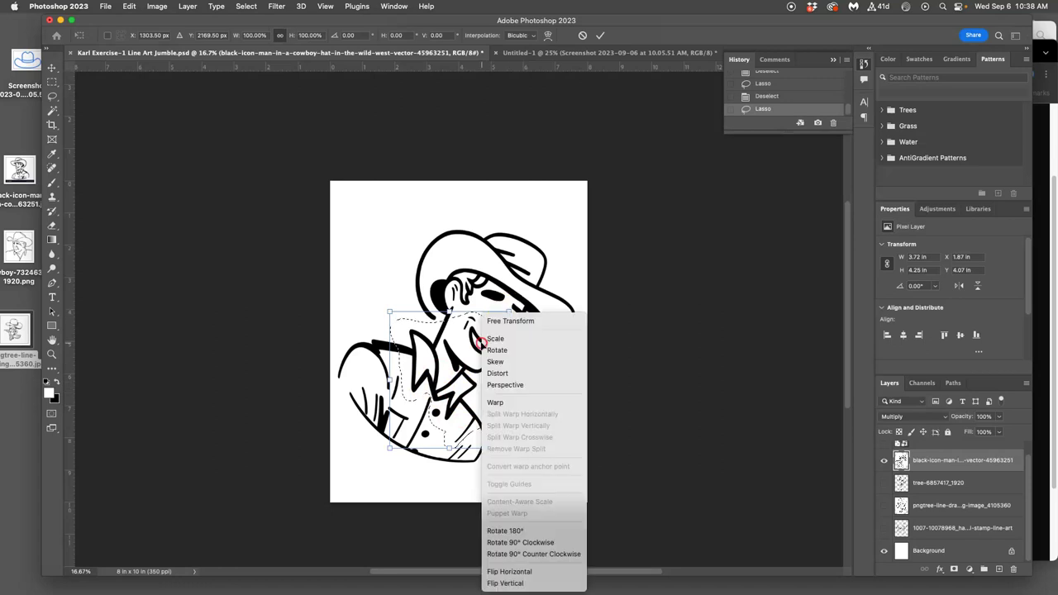
left_click(496, 402)
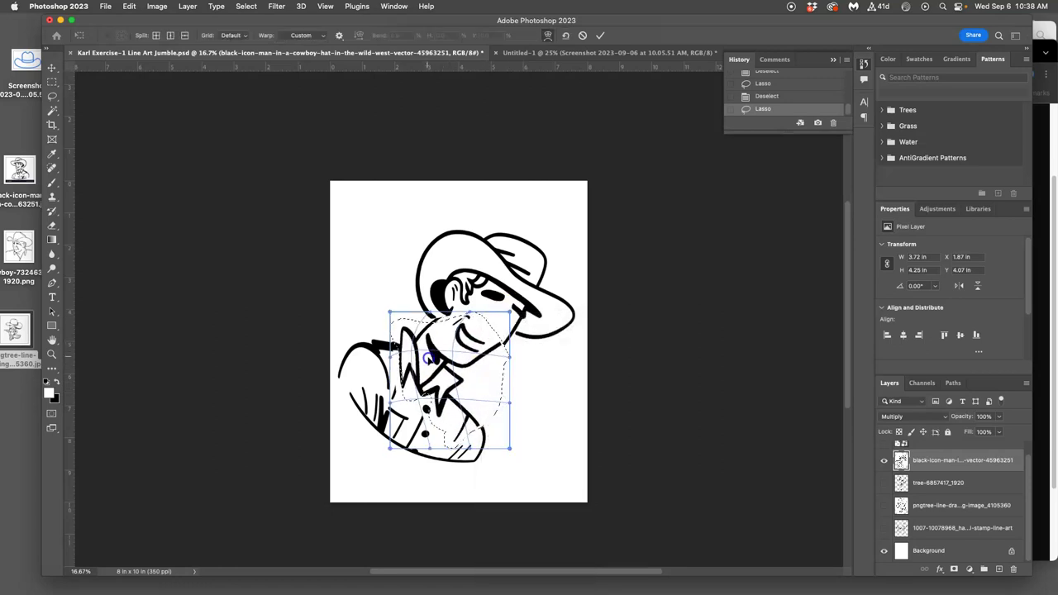
left_click_drag(429, 358, 454, 368)
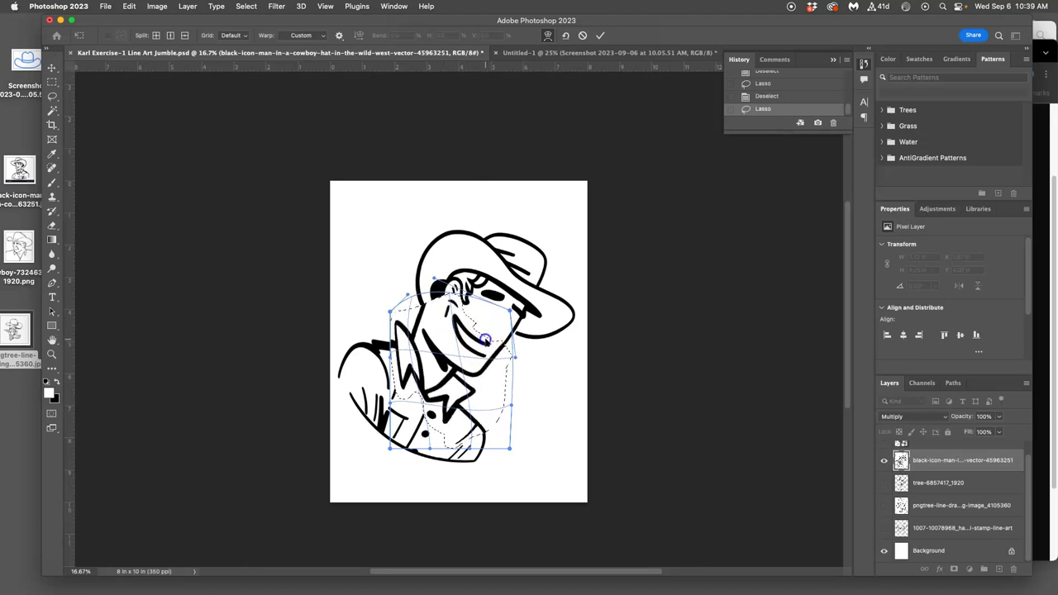
left_click(522, 370)
left_click(544, 379)
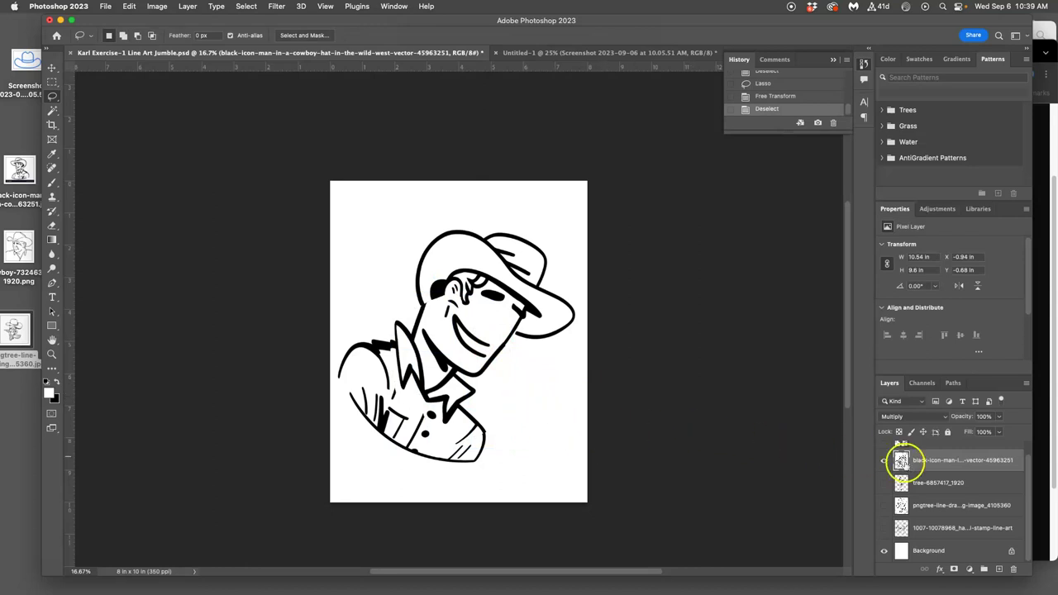
Show the tree, pngtree and stamp layers, then erase the upper and lower overlaps on the smiling cowboy
left_click(883, 461)
left_click(883, 460)
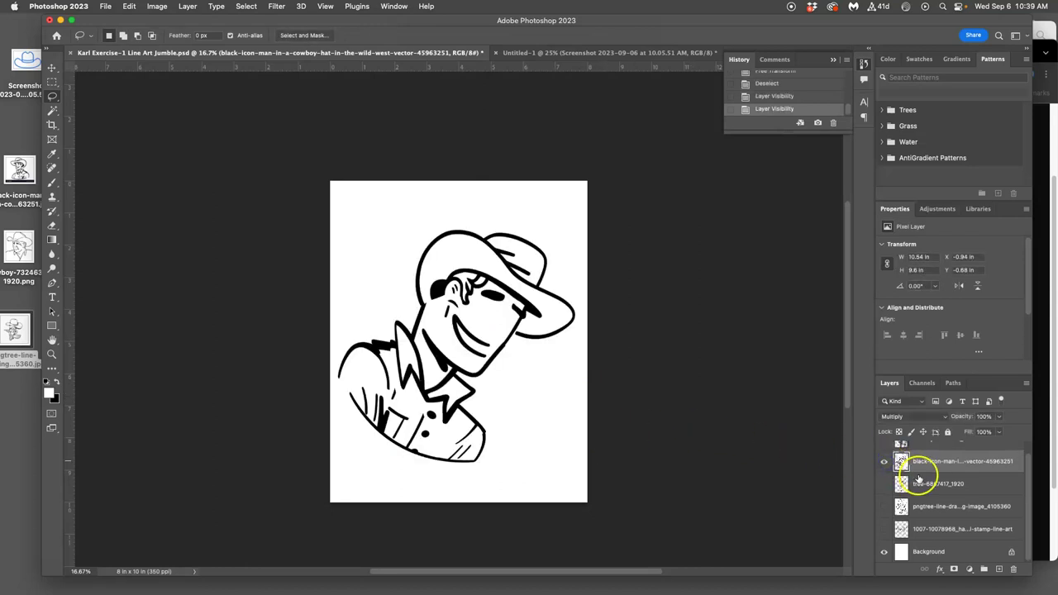
left_click(884, 483)
left_click(884, 506)
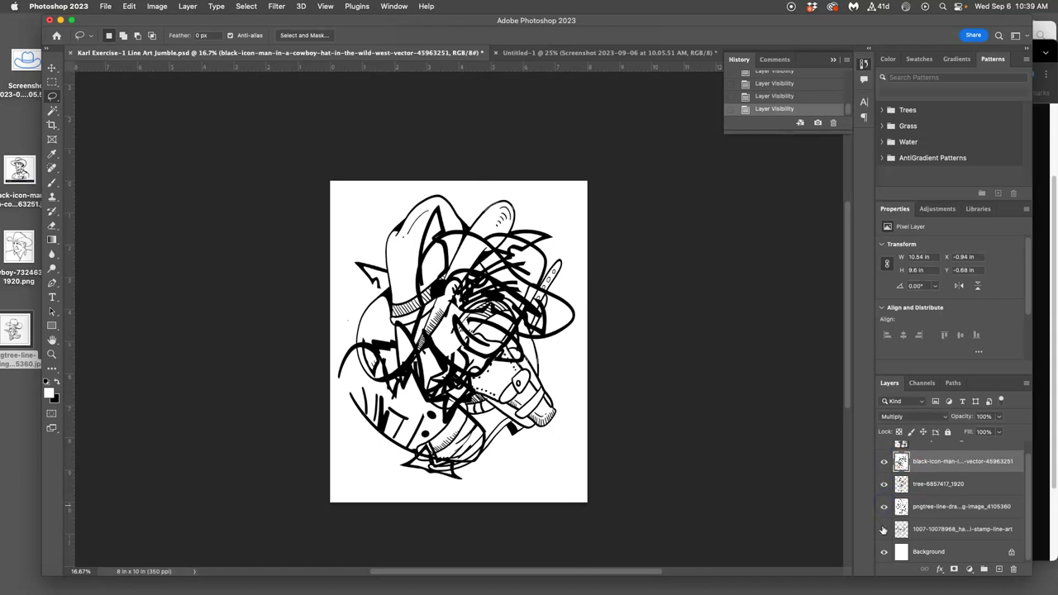
left_click(883, 529)
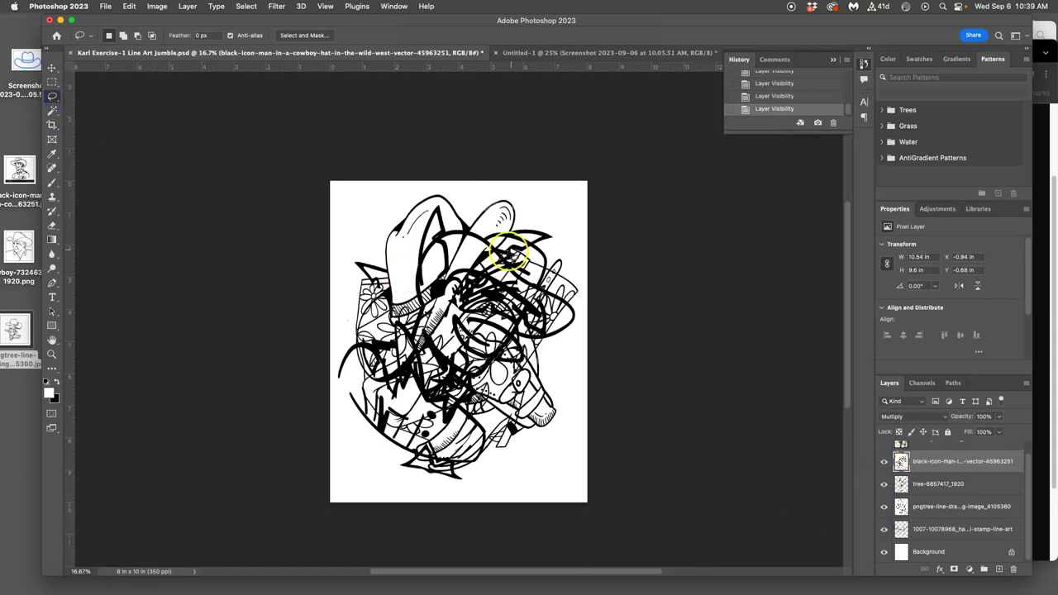
mouse_move(490, 223)
left_mouse_down()
mouse_move(413, 201)
mouse_move(389, 281)
mouse_move(442, 356)
mouse_move(454, 428)
mouse_move(557, 422)
mouse_move(520, 314)
left_mouse_up()
key("Delete")
key("ctrl+d")
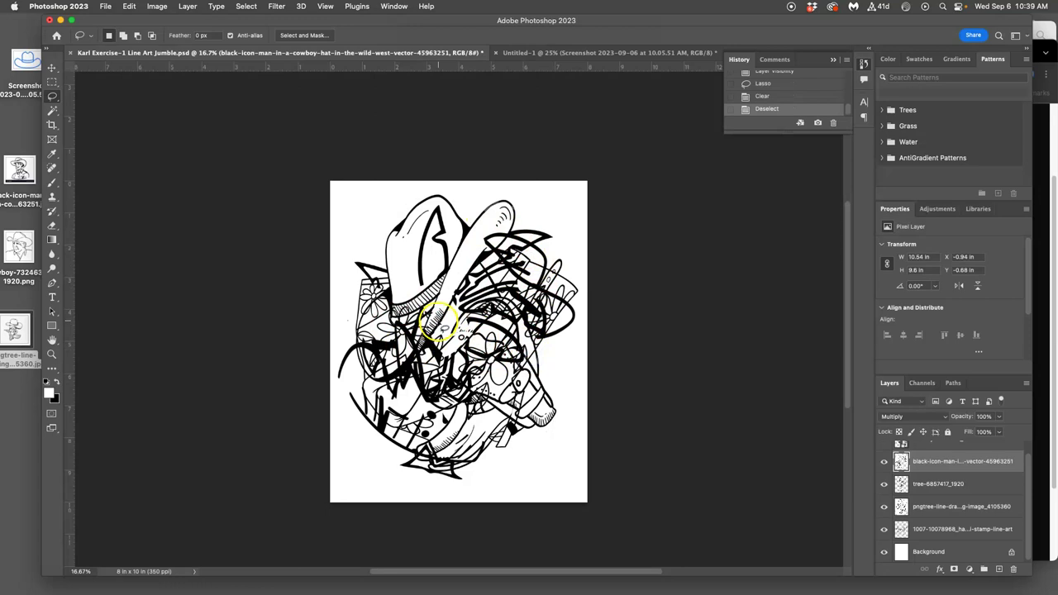
left_click_drag(412, 451, 411, 452)
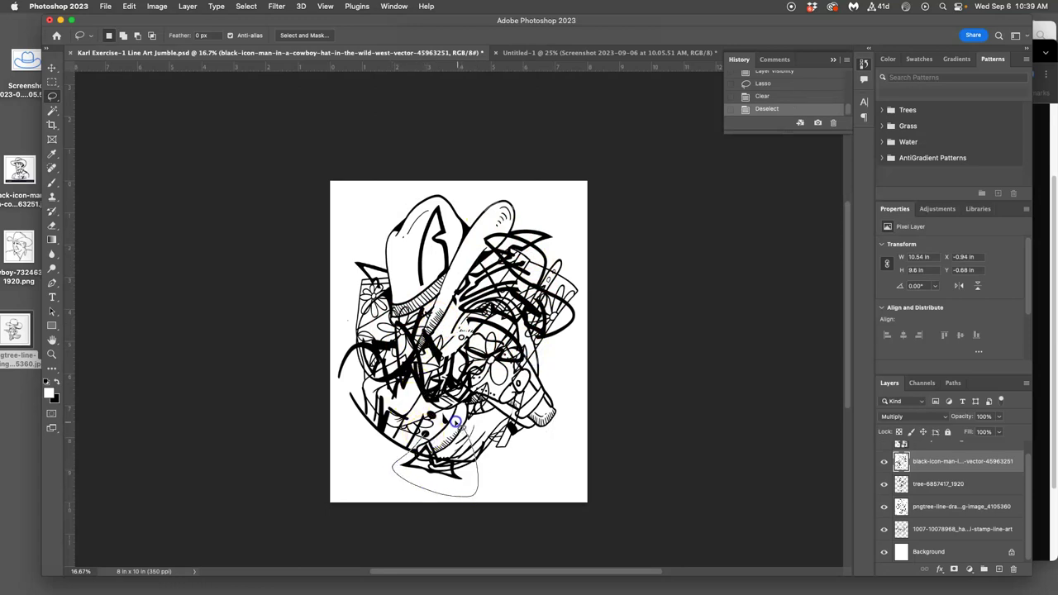
left_click_drag(454, 422, 414, 451)
key("Delete")
key("ctrl+d")
Erase the middle and upper-right overlapping strokes, then show the cowboy-7324636_1920 layer
left_click_drag(496, 424, 499, 424)
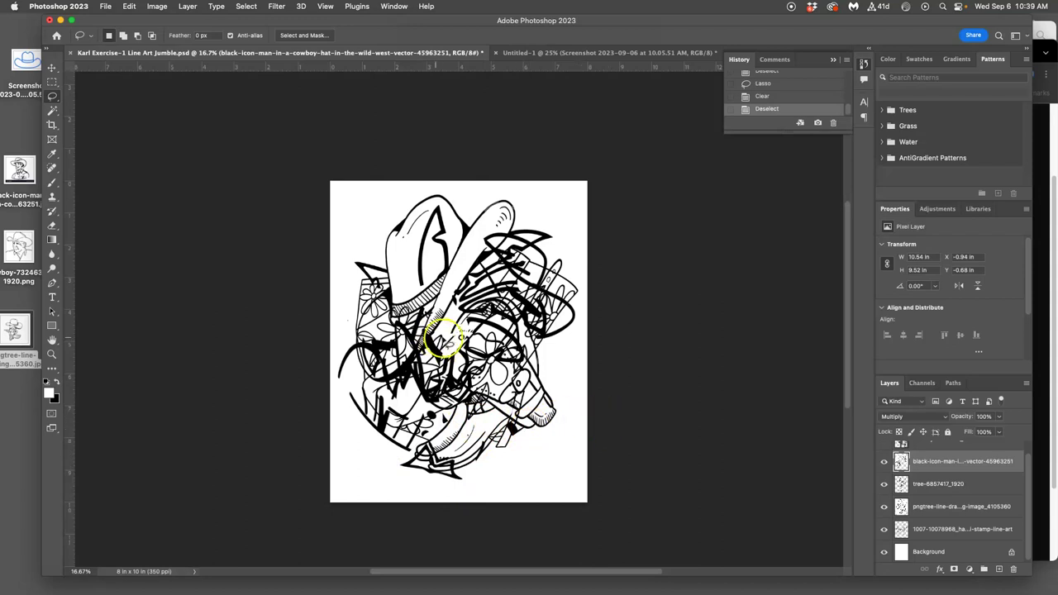
mouse_move(398, 348)
left_mouse_down()
mouse_move(361, 382)
mouse_move(425, 412)
mouse_move(461, 337)
left_mouse_up()
key("Delete")
left_click(527, 427)
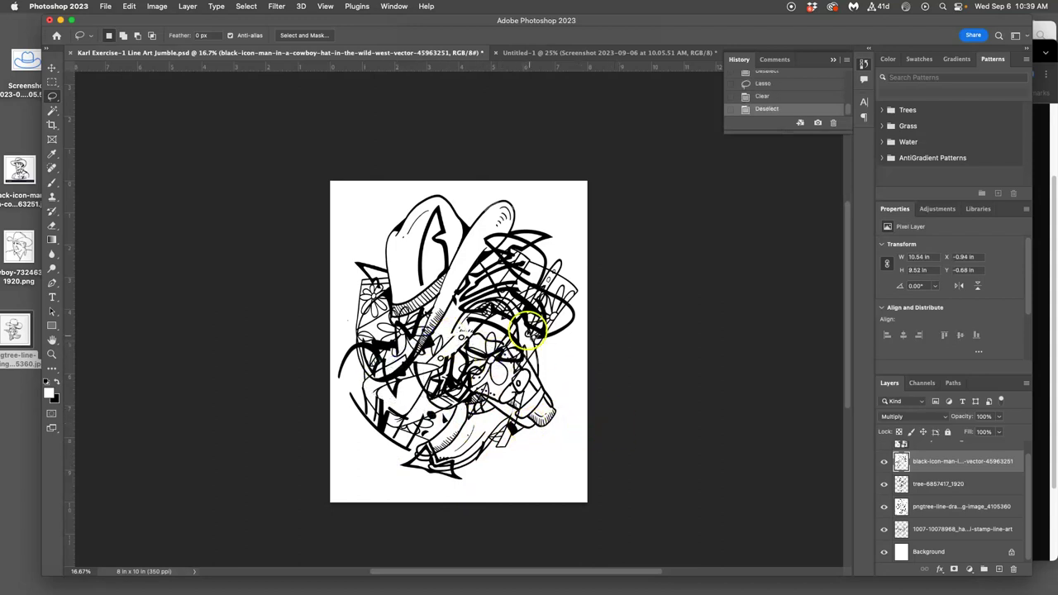
left_click_drag(542, 279, 539, 281)
key("Delete")
left_click(476, 399)
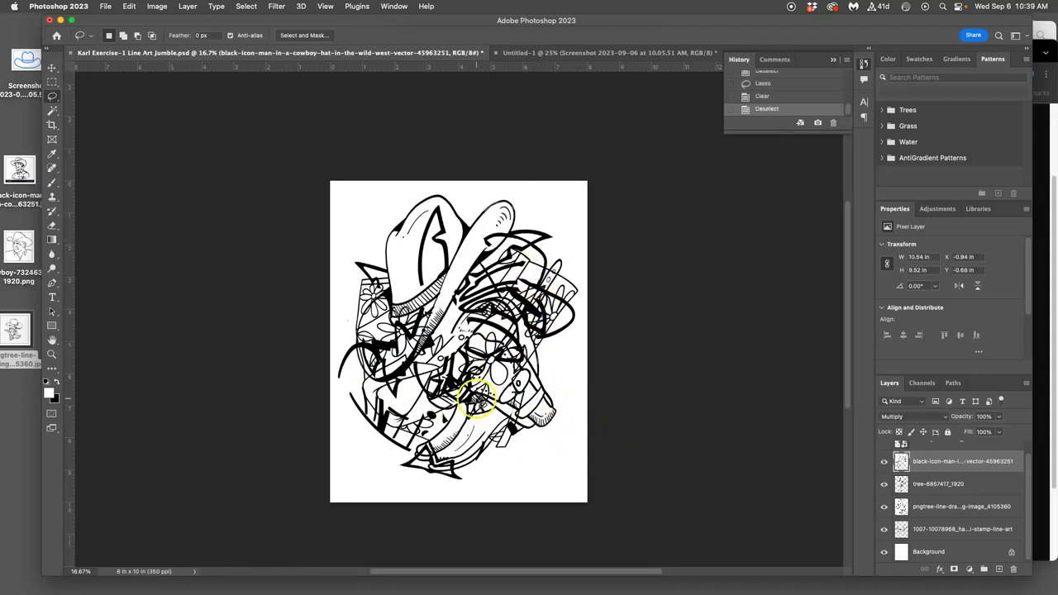
scroll(935, 492, "up", 2)
left_click(884, 452)
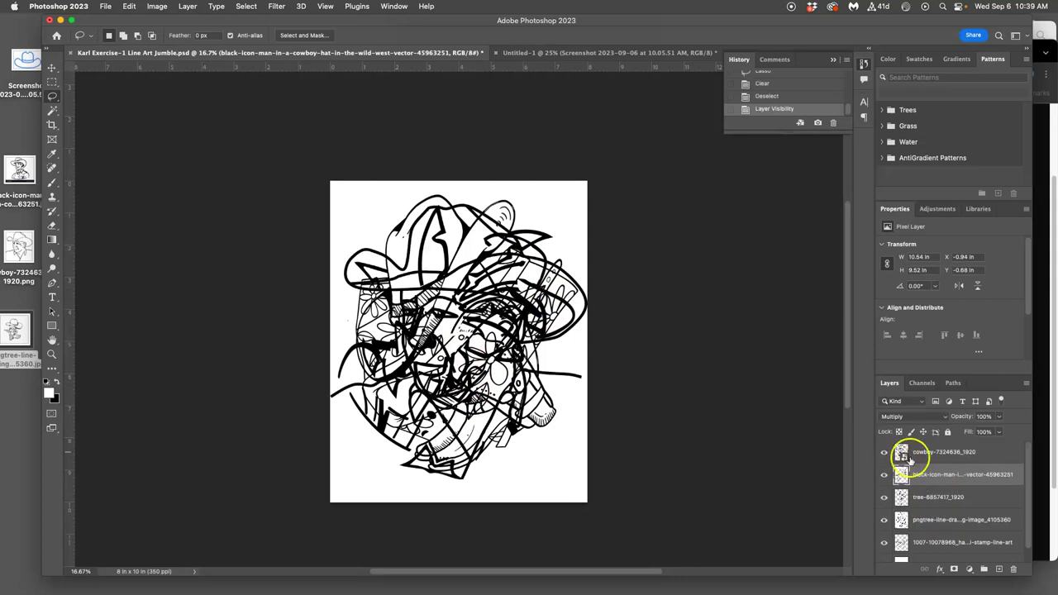
Isolate the cowboy-7324636_1920 layer and rotate the drawing with Free Transform
left_click(918, 460)
left_click(884, 475)
left_click(883, 497)
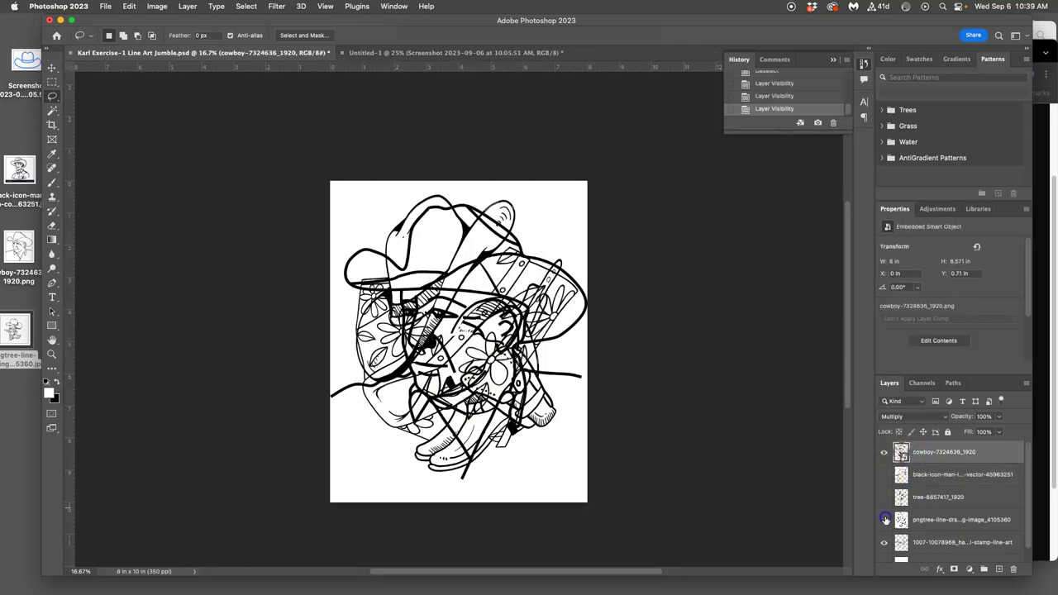
left_click_drag(884, 519, 884, 542)
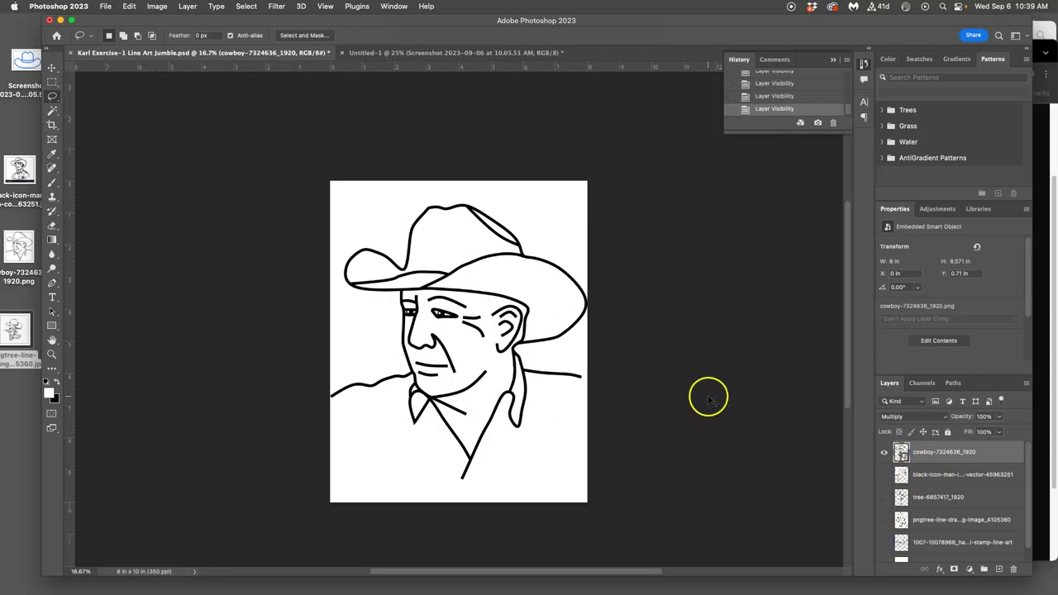
key("super+t")
left_click_drag(598, 201, 313, 418)
double_click(487, 444)
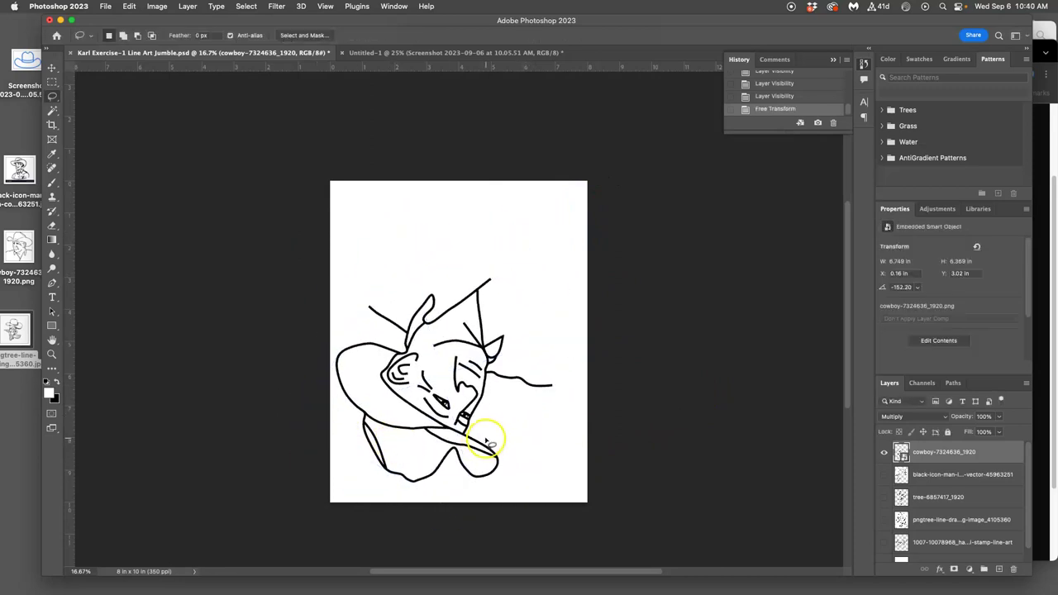
Rasterize the cowboy-7324636_1920 layer and make all other line-art layers visible again
right_click(986, 453)
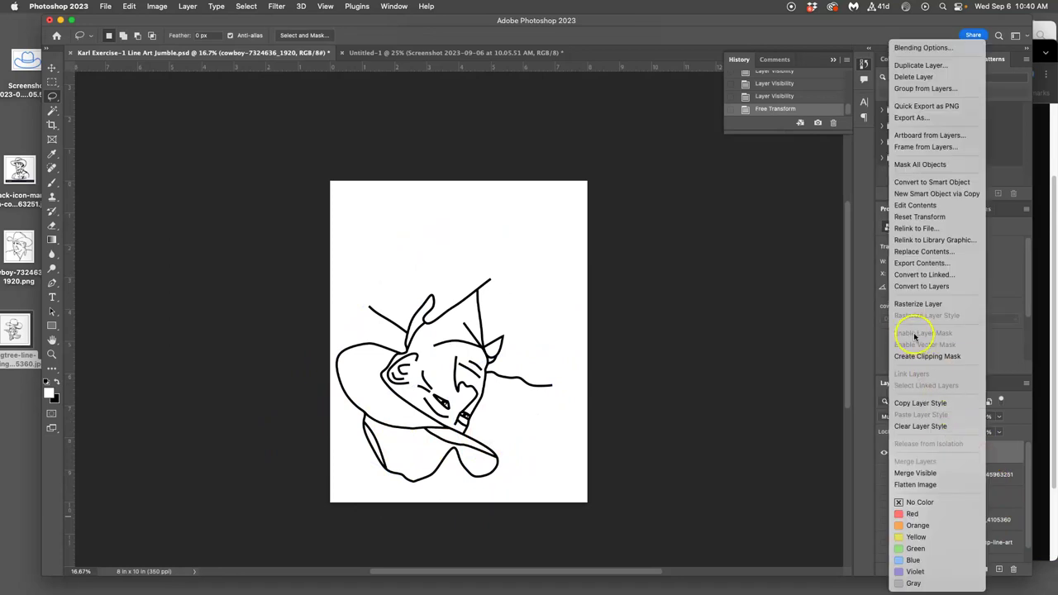
left_click(909, 303)
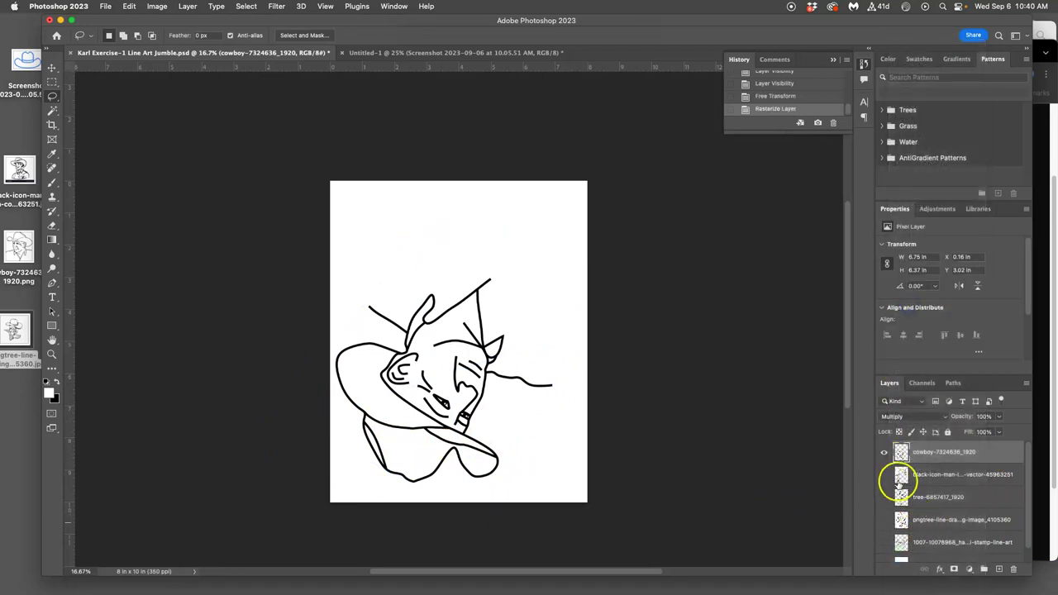
left_click(883, 474)
left_click(885, 497)
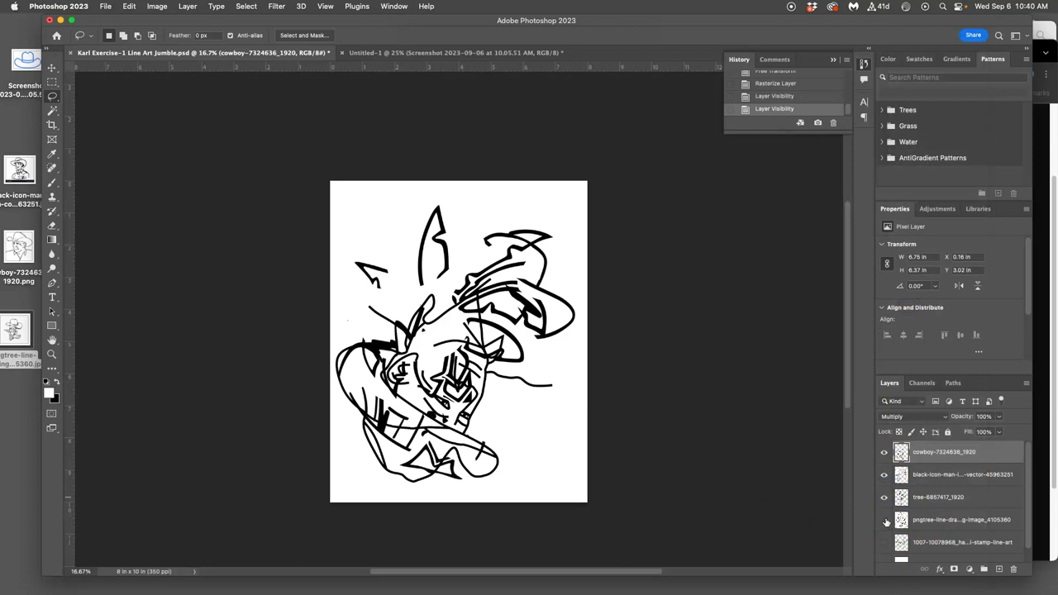
left_click(885, 520)
left_click(884, 543)
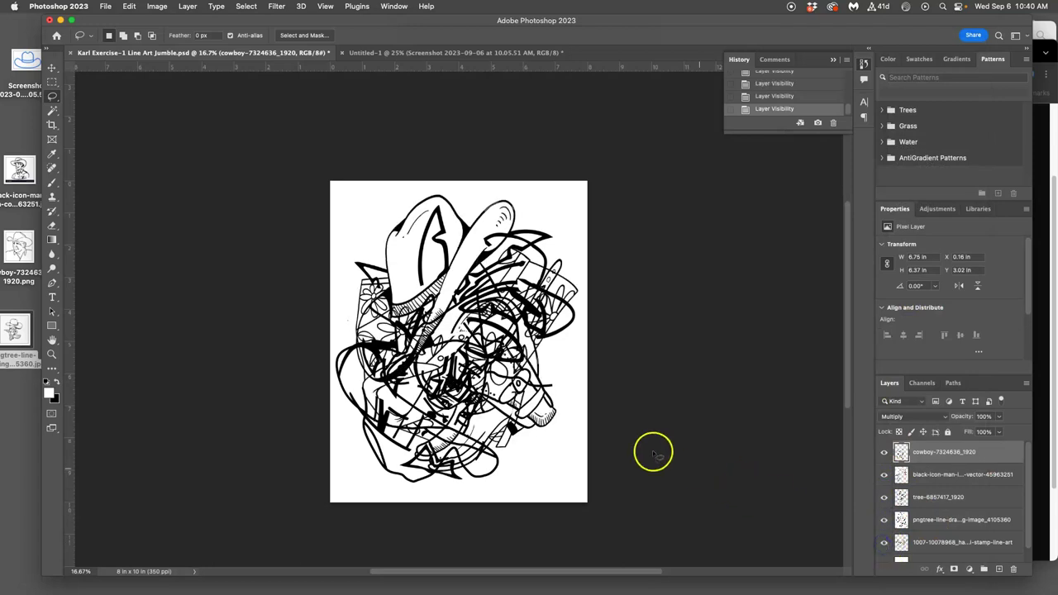
scroll(531, 383, "down", 2)
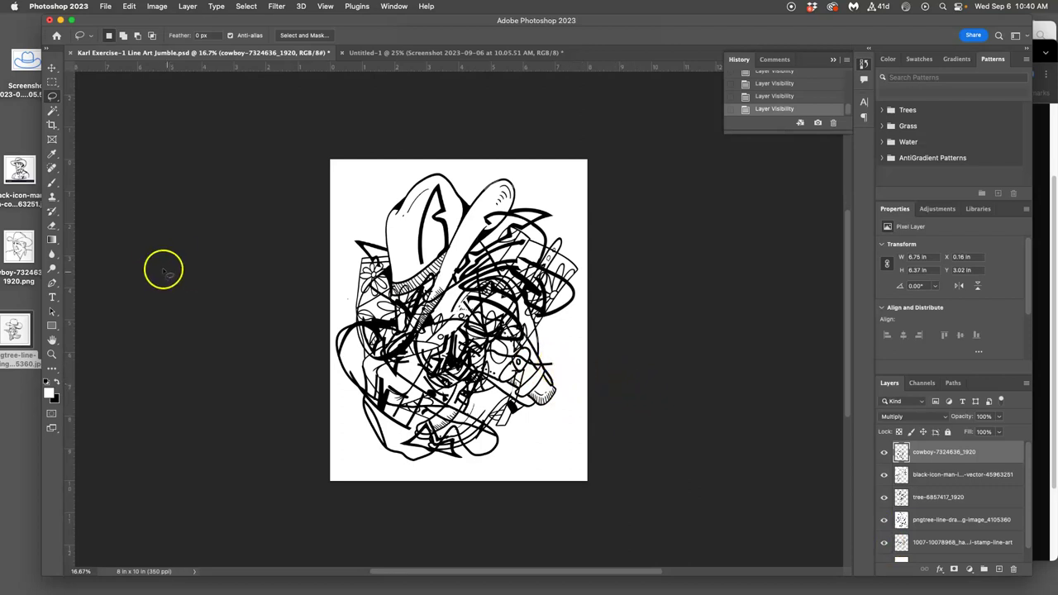
Place the blue cowboy-hat screenshot from the desktop onto the collage
left_click(24, 59)
left_click_drag(25, 59, 450, 305)
key("Return")
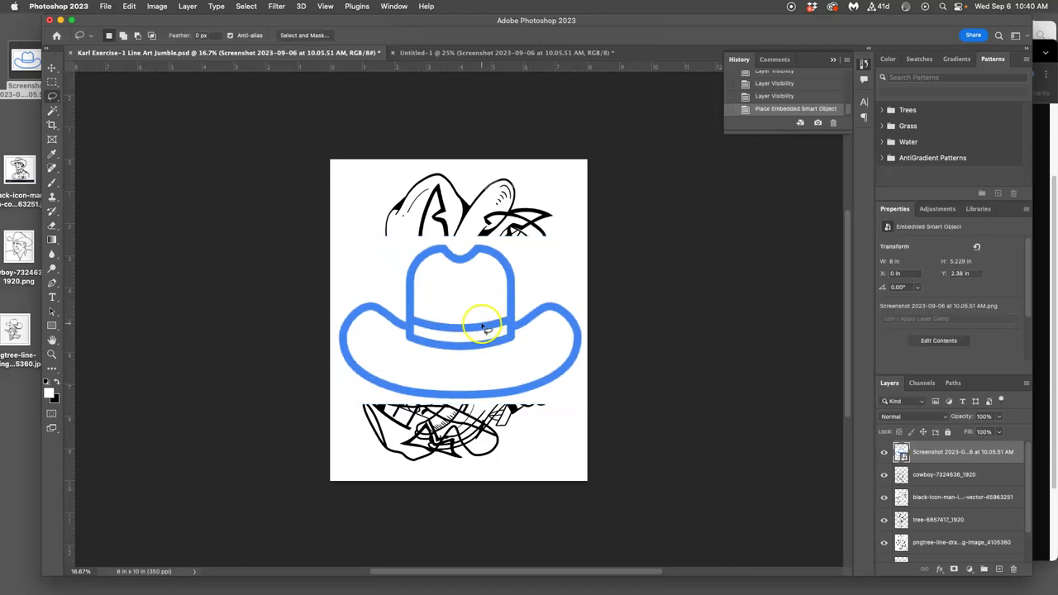
Rasterize the hat screenshot layer into pixels
left_click(959, 461)
right_click(929, 462)
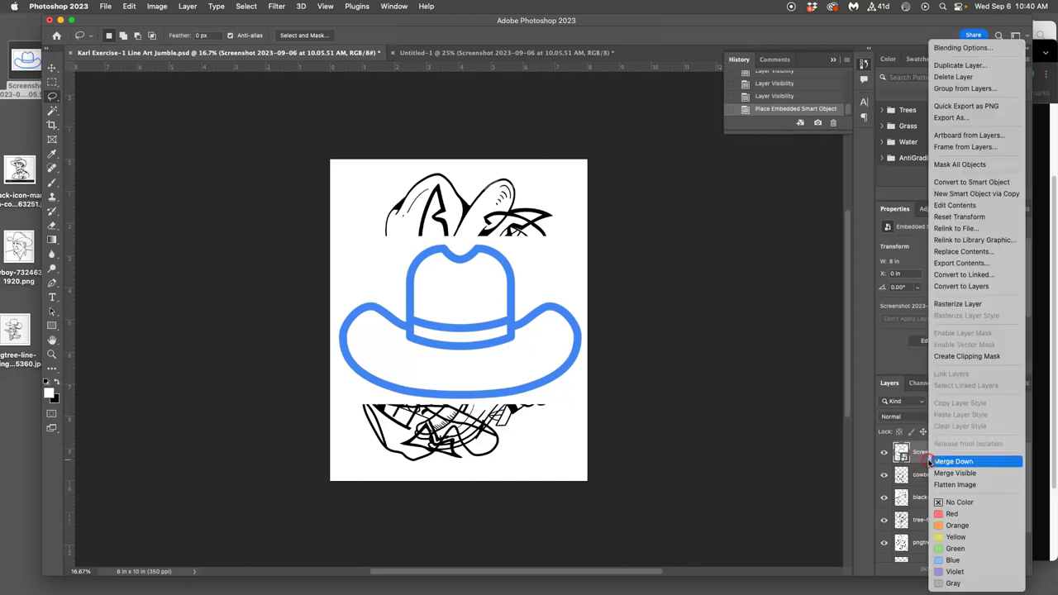
left_click(938, 303)
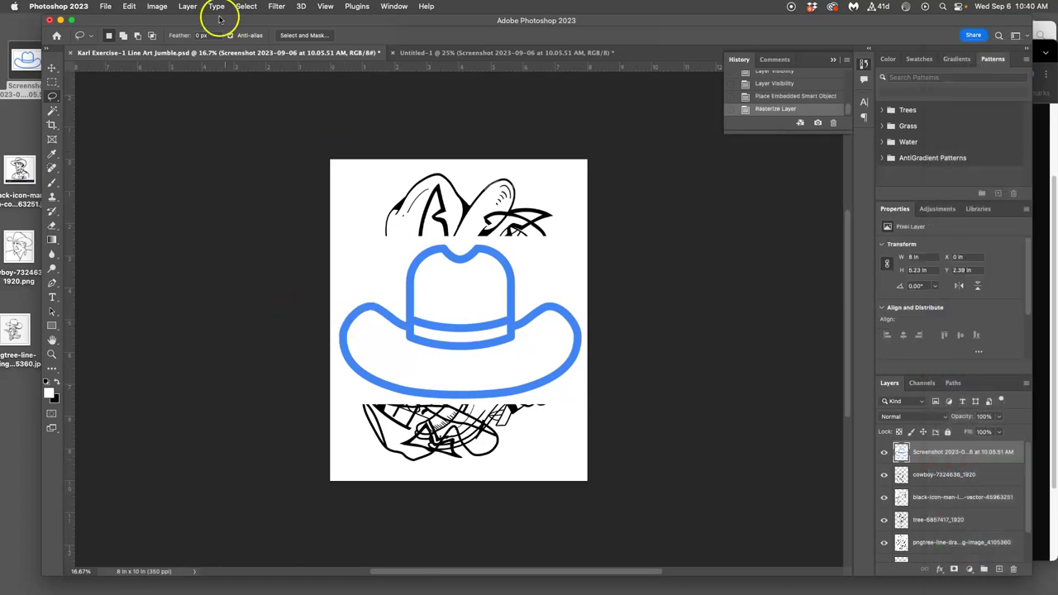
left_click(158, 7)
mouse_move(169, 36)
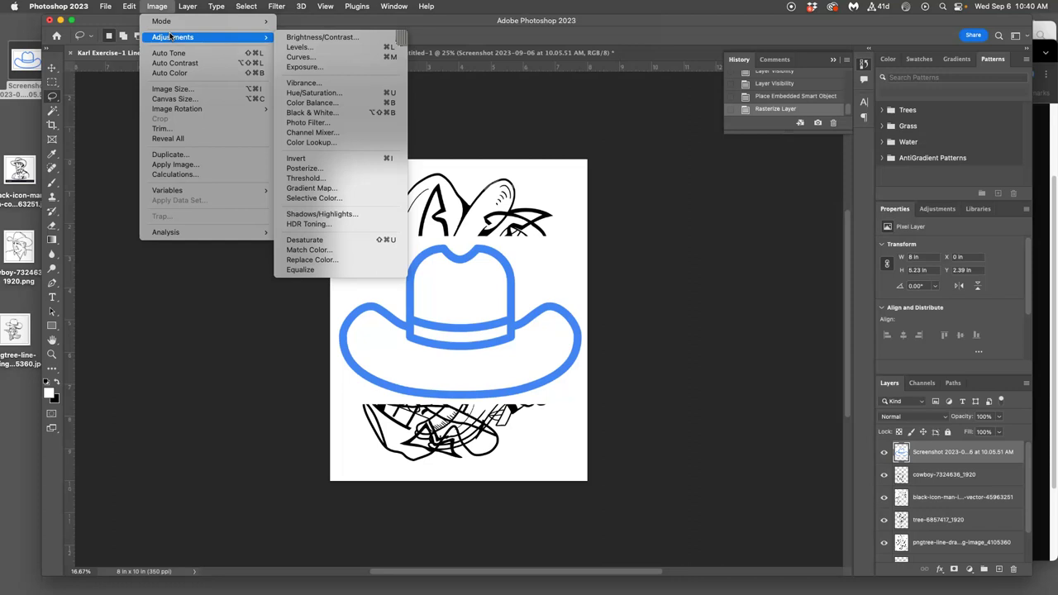
Apply Levels 245, 0.01, 255 to the hat screenshot, turning its blue outline solid black
left_click(307, 52)
left_click_drag(534, 137, 716, 130)
mouse_move(753, 253)
left_mouse_down()
mouse_move(694, 253)
mouse_move(741, 254)
left_mouse_up()
left_click_drag(618, 254, 718, 257)
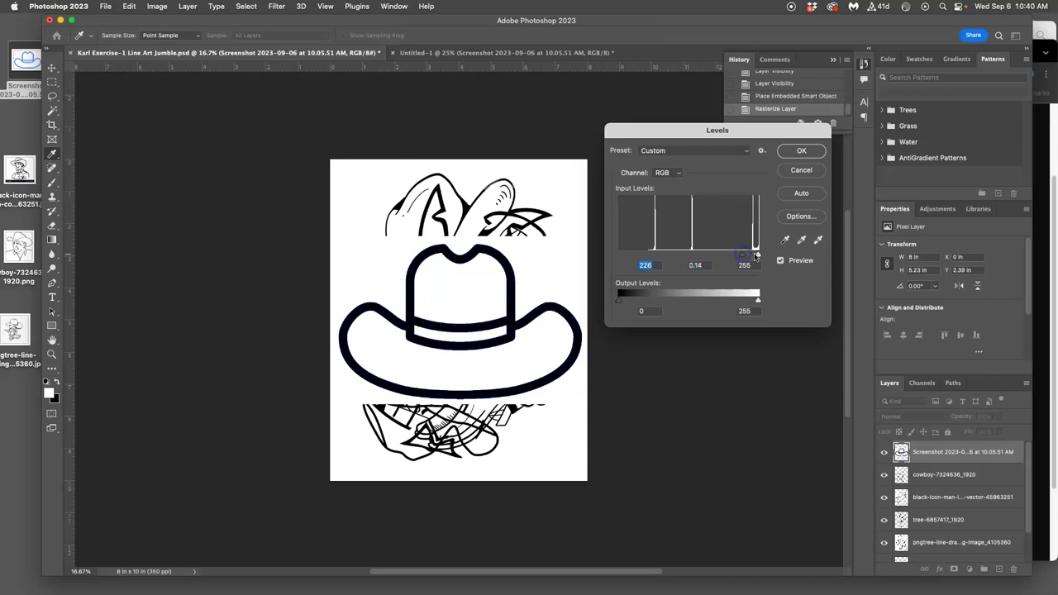
left_click_drag(755, 256, 760, 257)
left_click(652, 263)
key("super+plus")
key("super+plus")
key("super+plus")
key("super+plus")
key("super+plus")
key("super+plus")
key("super+plus")
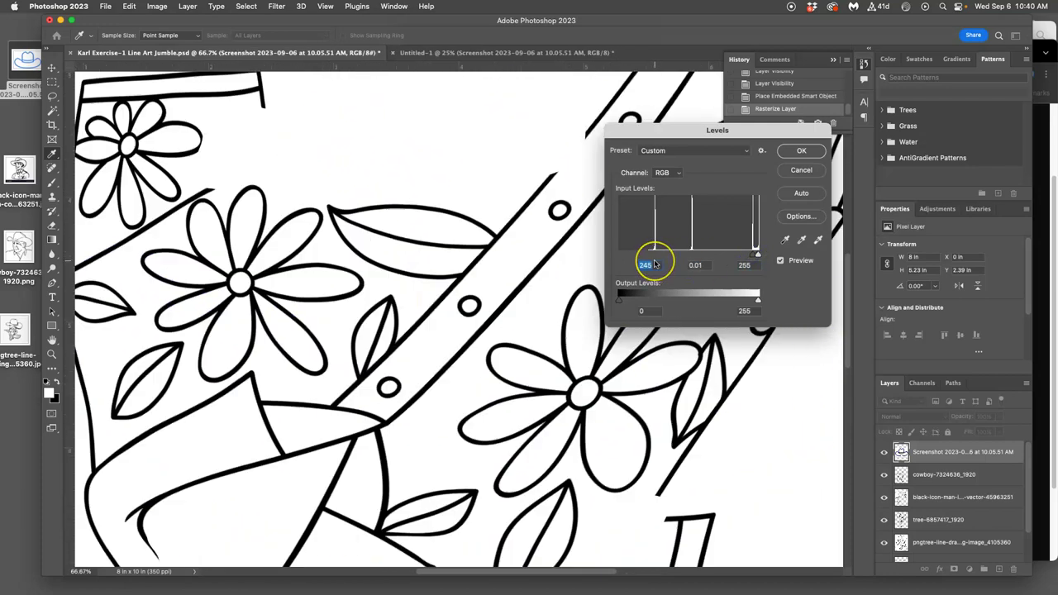
scroll(512, 301, "down", 5)
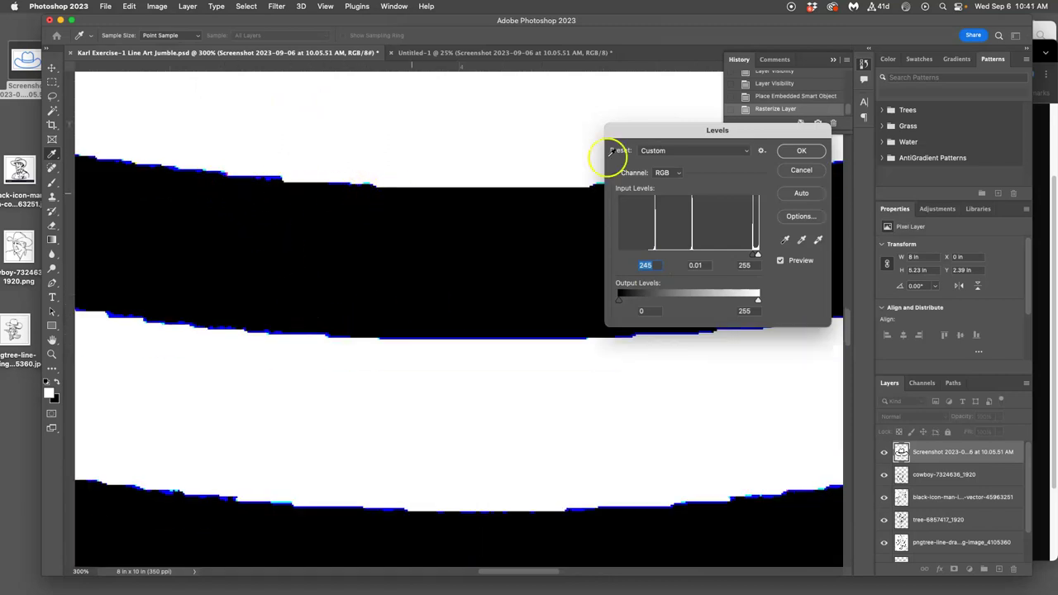
left_click(802, 150)
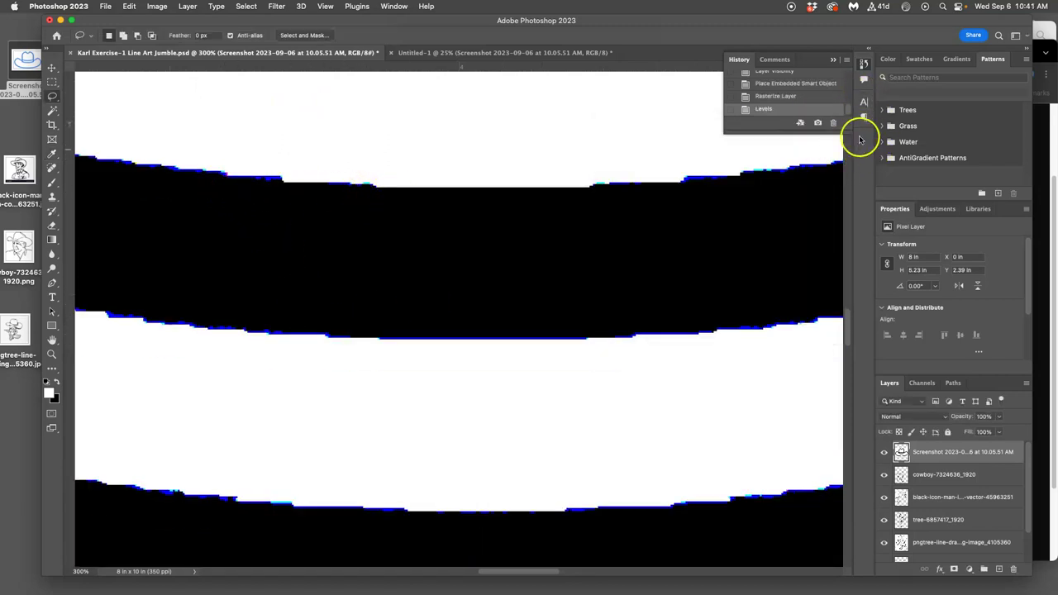
Revert to the Rasterize Layer history state and reapply Levels at 247, 1.00, 255
left_click(767, 96)
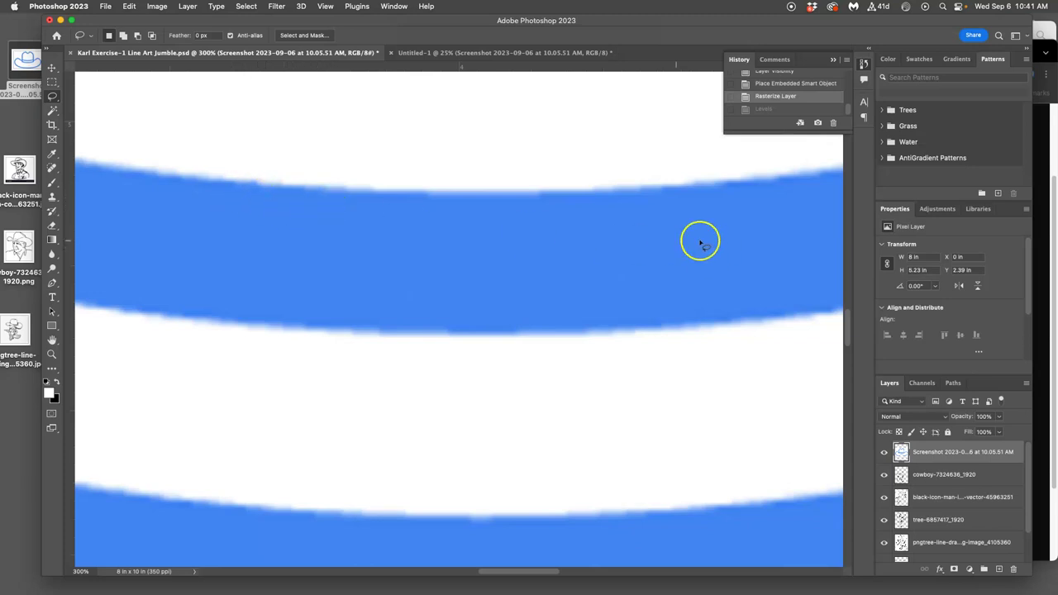
left_click(157, 6)
mouse_move(236, 36)
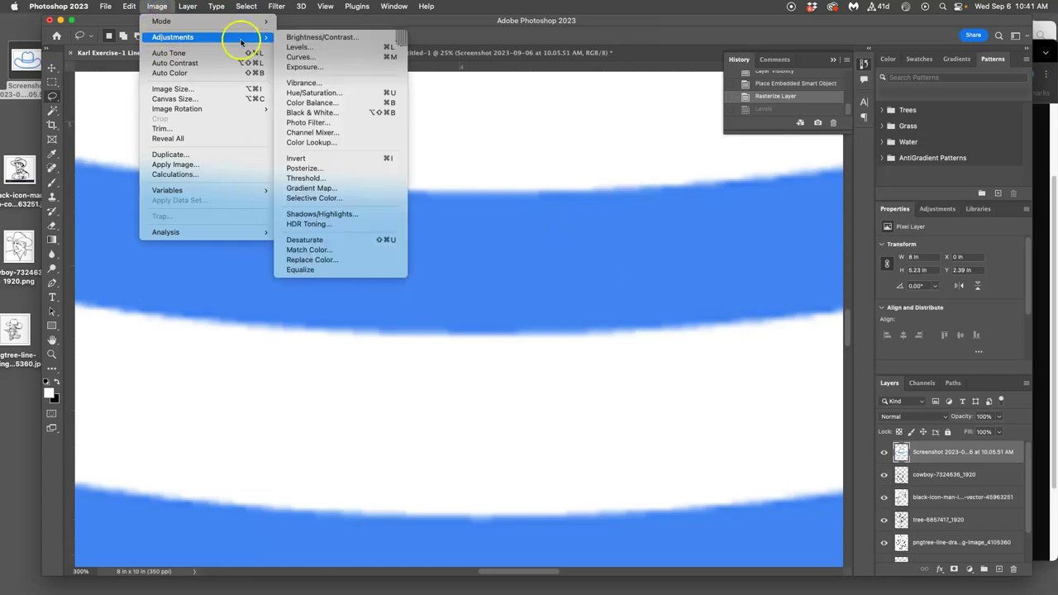
left_click(299, 51)
left_click_drag(620, 256, 754, 255)
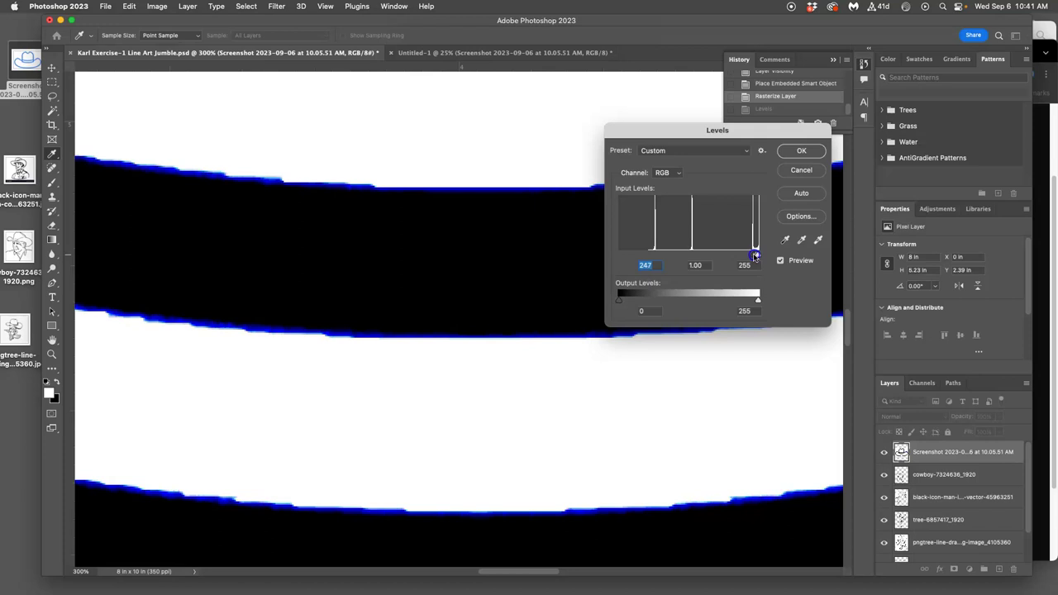
left_click(795, 152)
key("l")
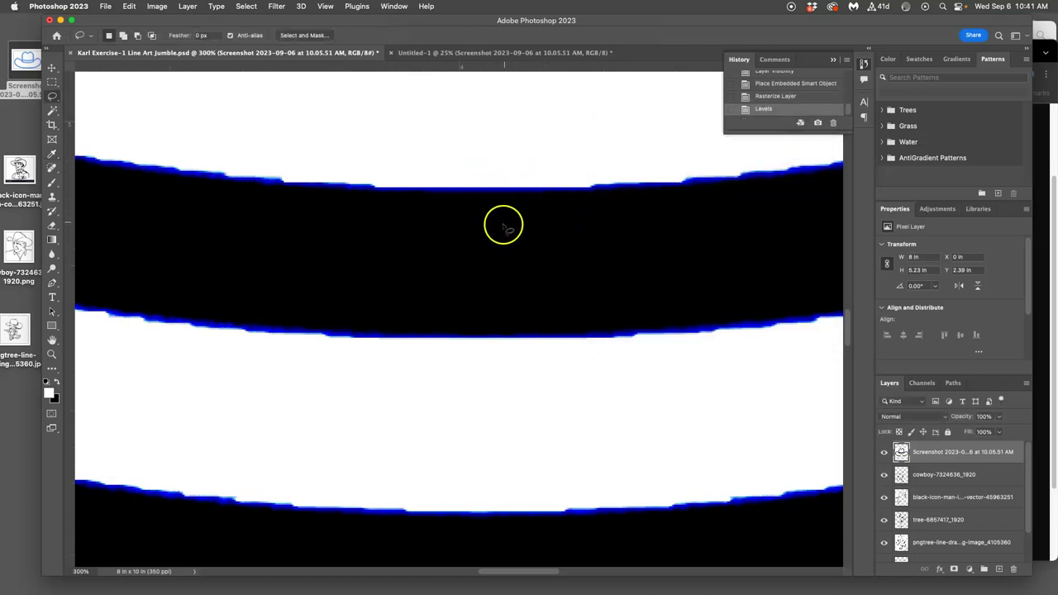
scroll(508, 226, "down", 5)
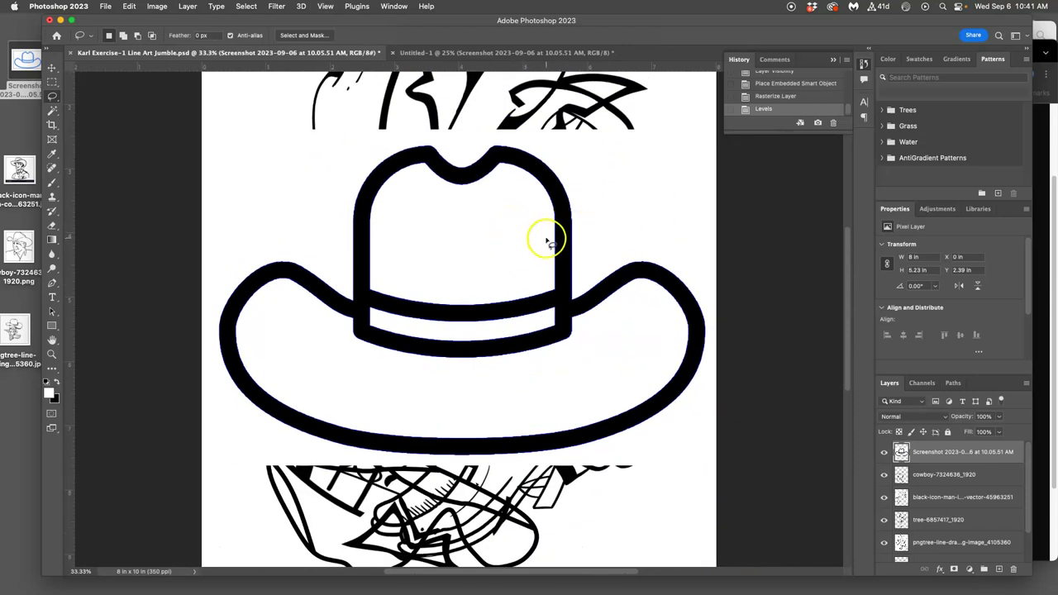
Set the hat screenshot layer's blend mode to Multiply
scroll(547, 240, "down", 1)
left_click(916, 416)
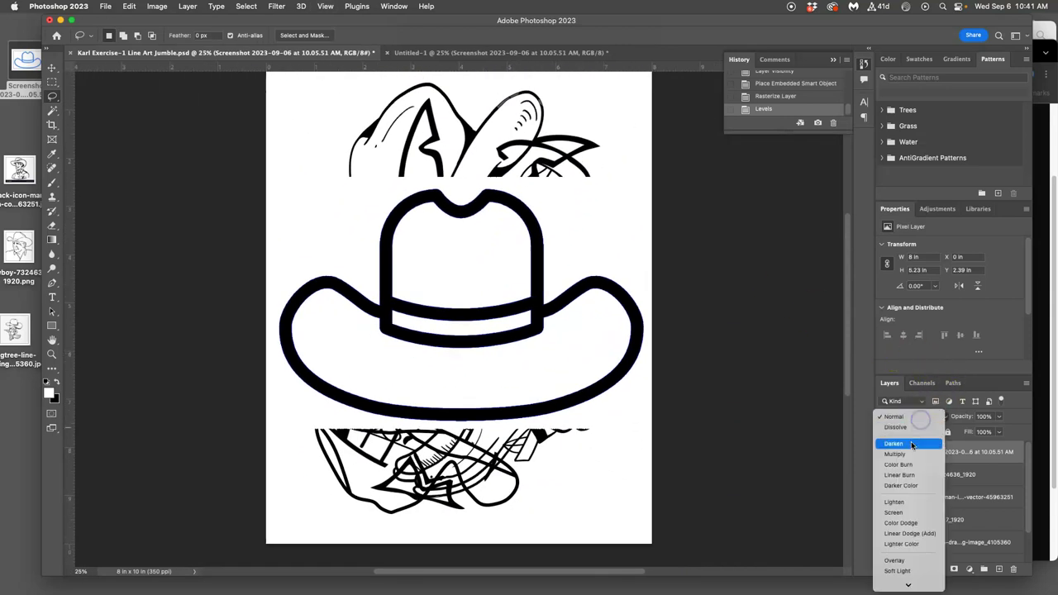
left_click(910, 453)
Rotate the hat layer about -39° with Free Transform and commit it
key("super+t")
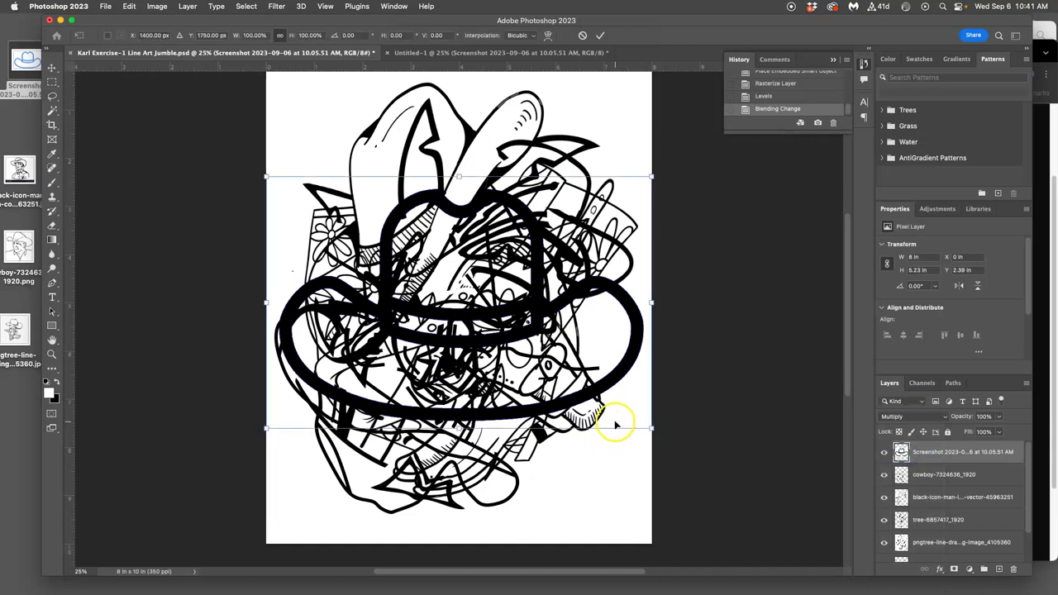
left_click_drag(663, 171, 538, 107)
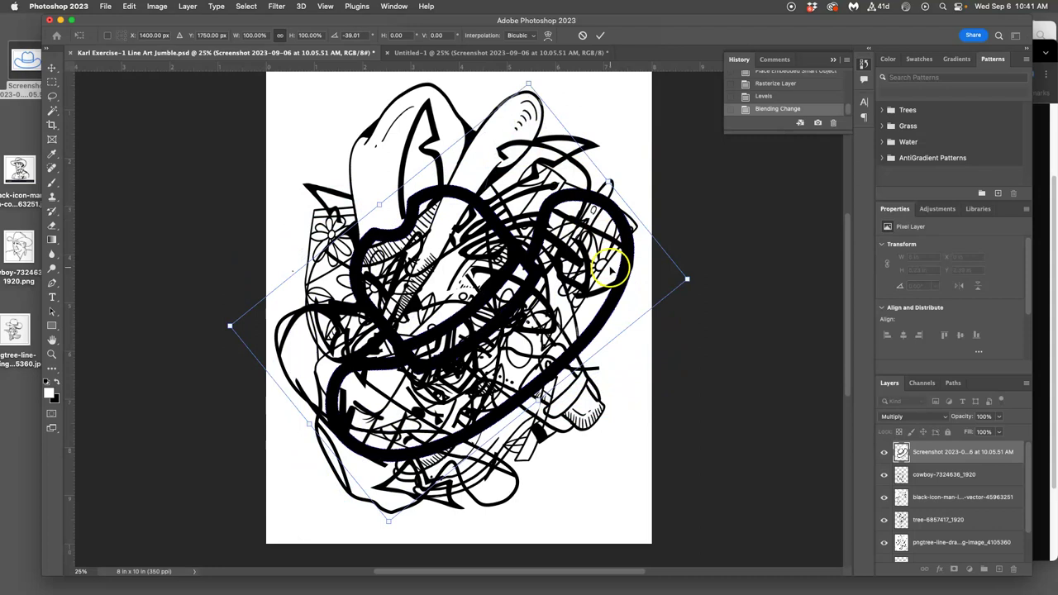
key("Return")
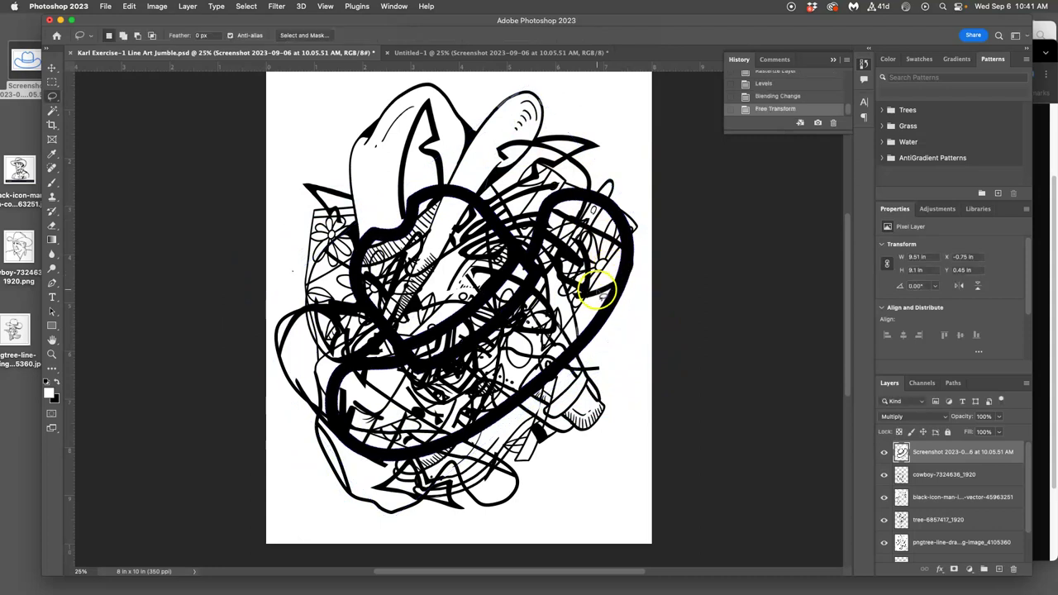
Hide the screenshot, cowboy, black-icon-man and tree layers, then show and activate the hat-and-boots layer
left_click(883, 452)
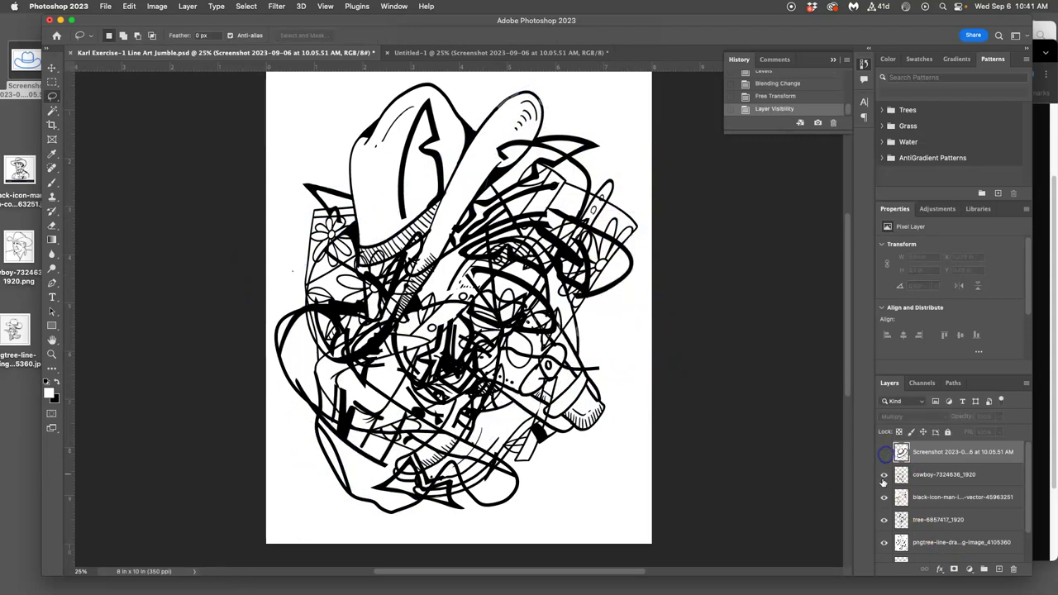
left_click(883, 474)
left_click(883, 497)
left_click(884, 519)
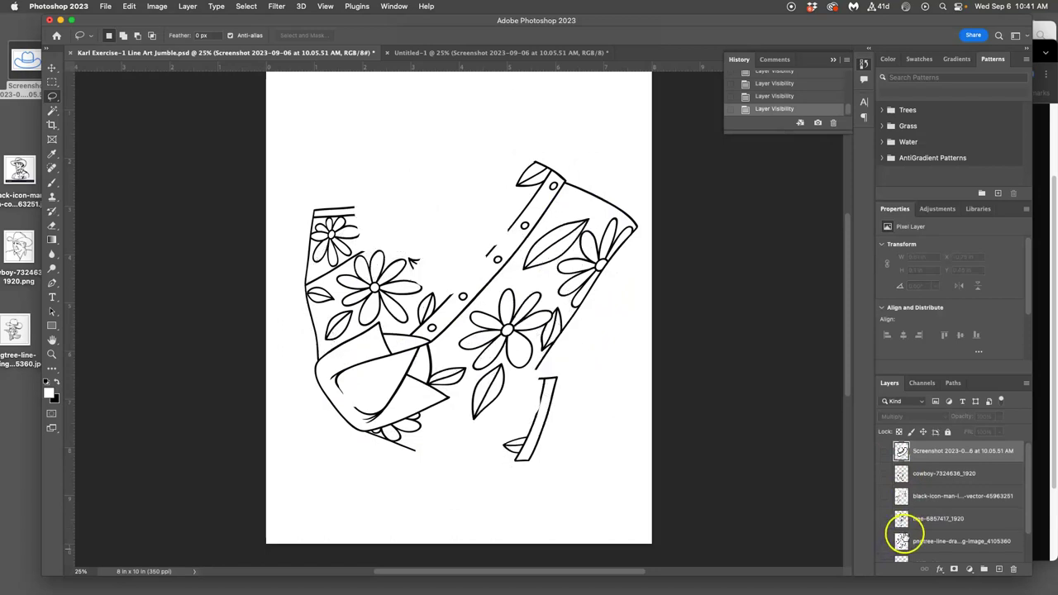
scroll(897, 537, "down", 1)
left_click(883, 505)
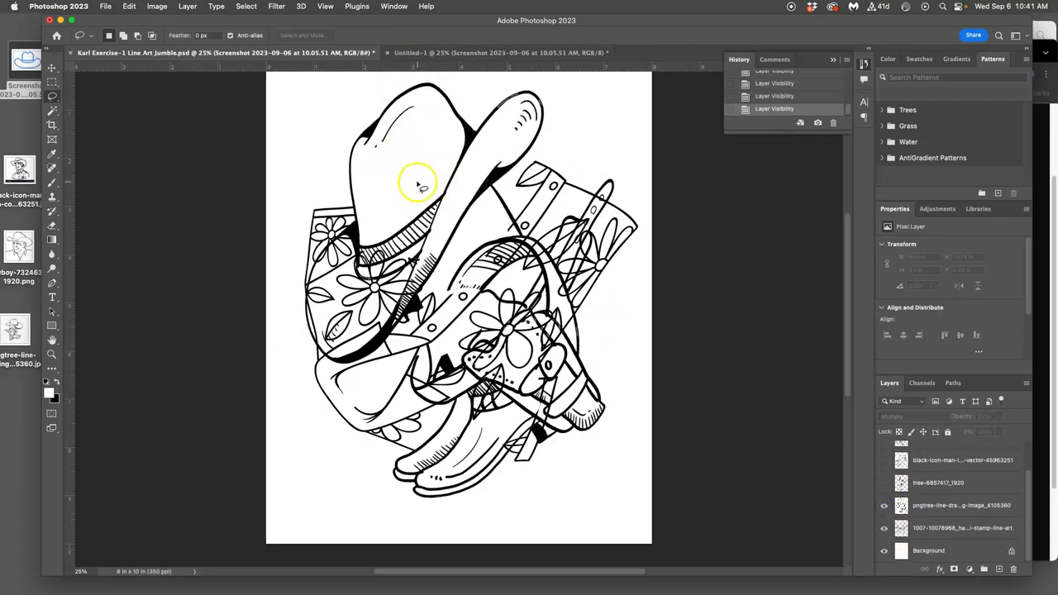
left_click(926, 508)
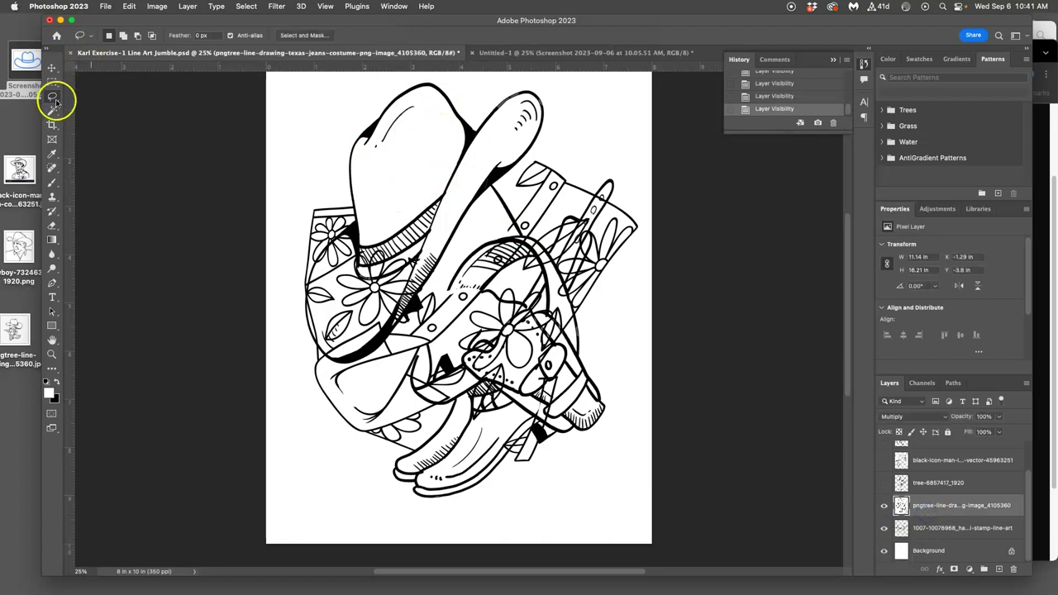
Switch to the Magic Wand tool with Contiguous enabled
left_click(55, 110)
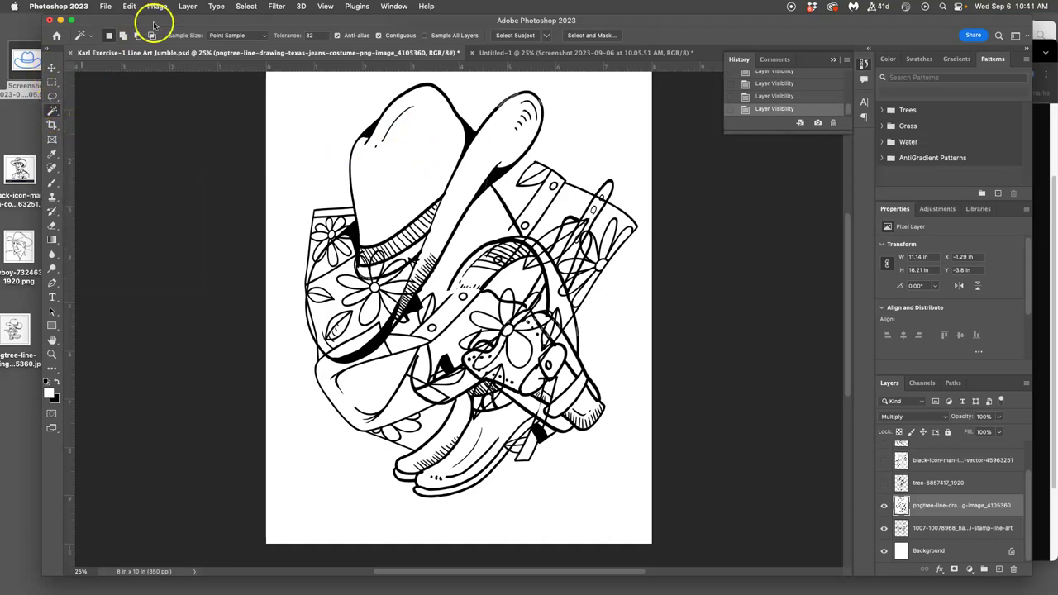
left_click_drag(153, 23, 152, 41)
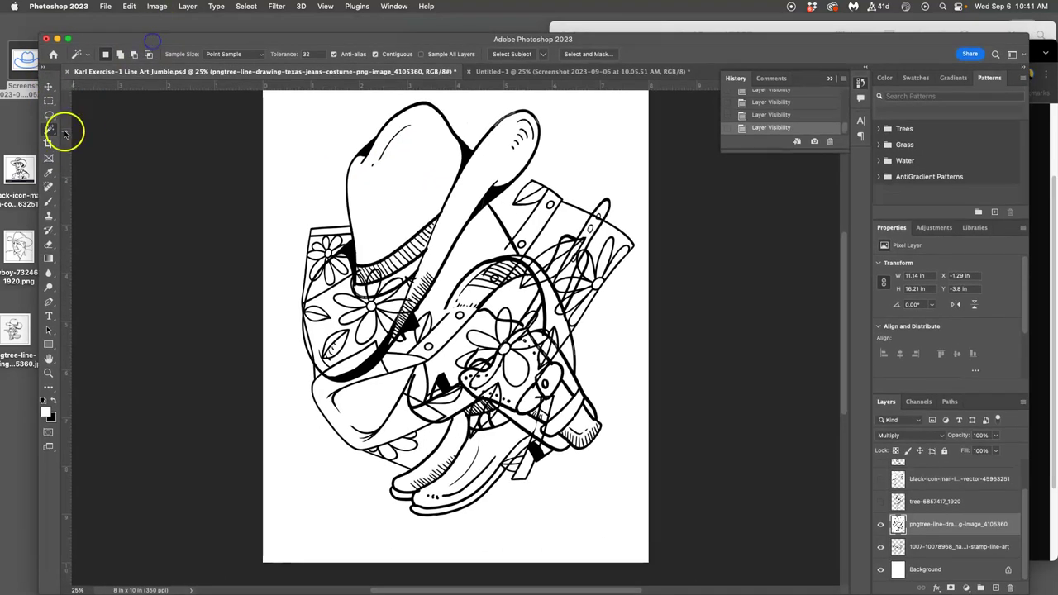
right_click(50, 131)
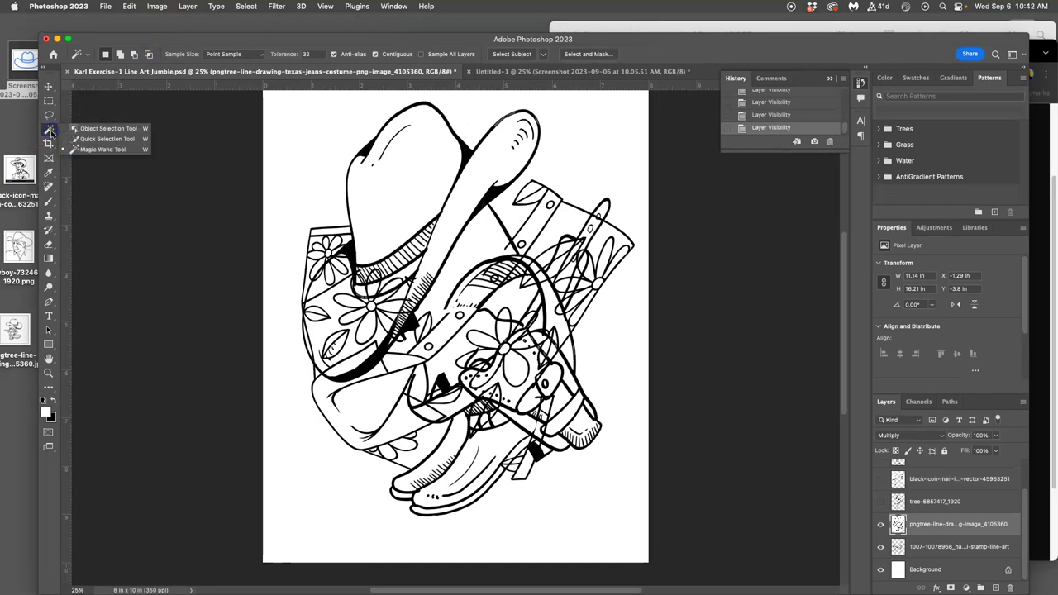
left_click_drag(50, 132, 97, 149)
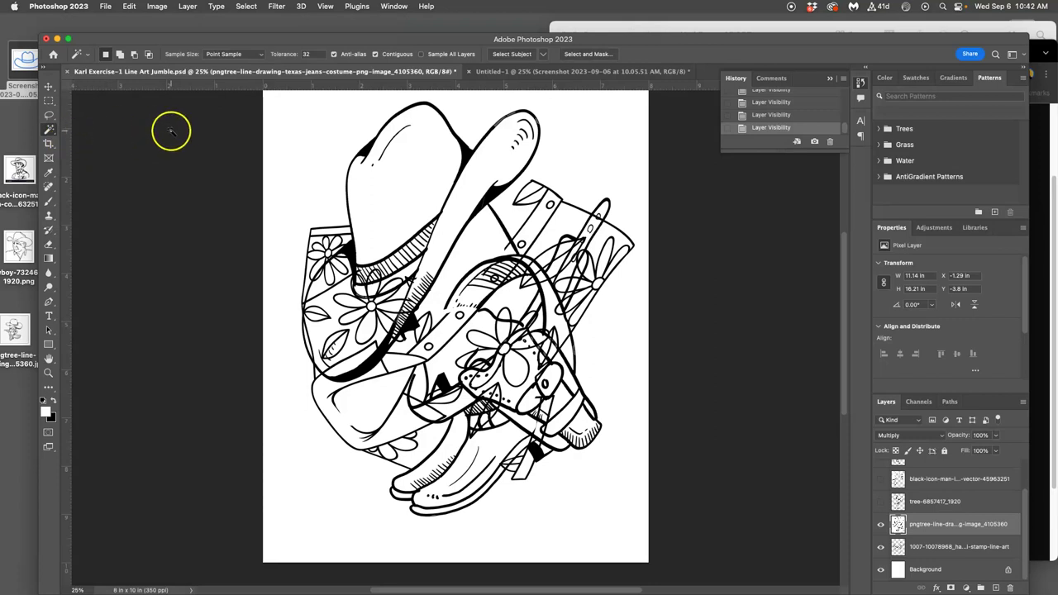
left_click(376, 54)
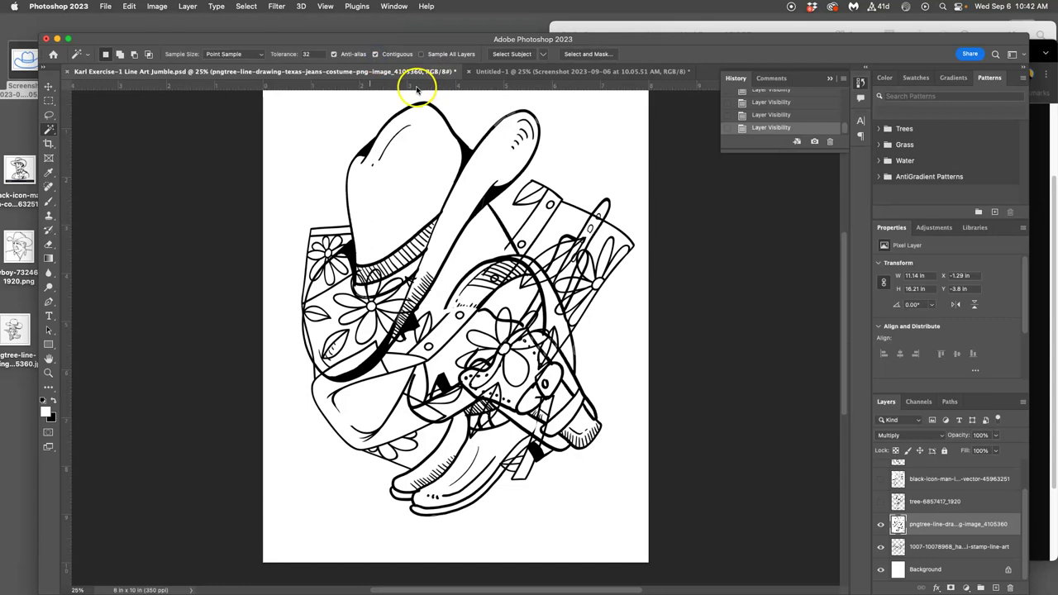
Magic Wand the inside of the hat's crown and make the tree layer active
left_click(413, 167)
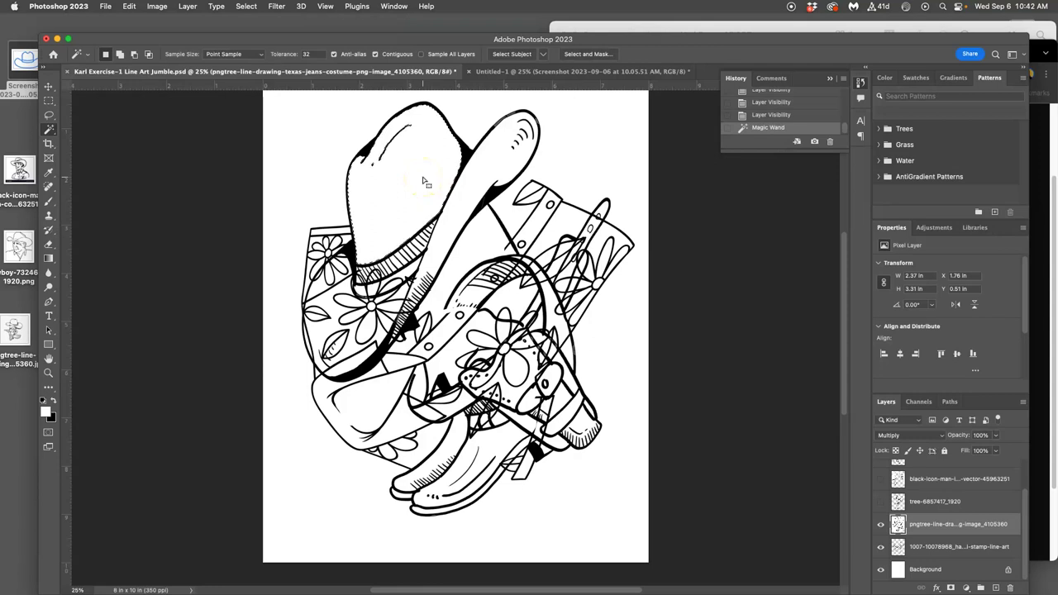
left_click(882, 501)
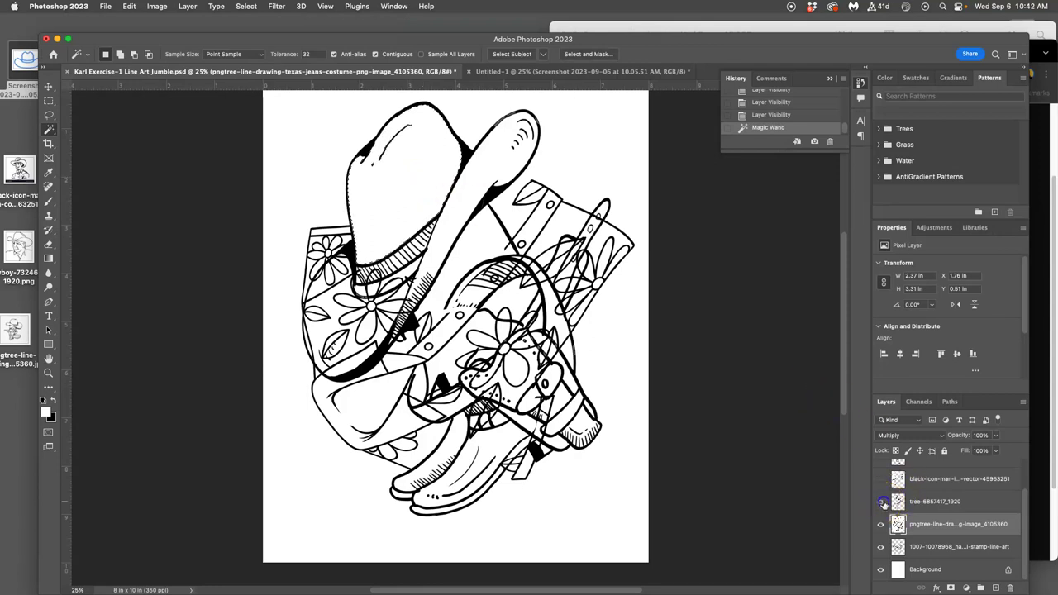
left_click(932, 504)
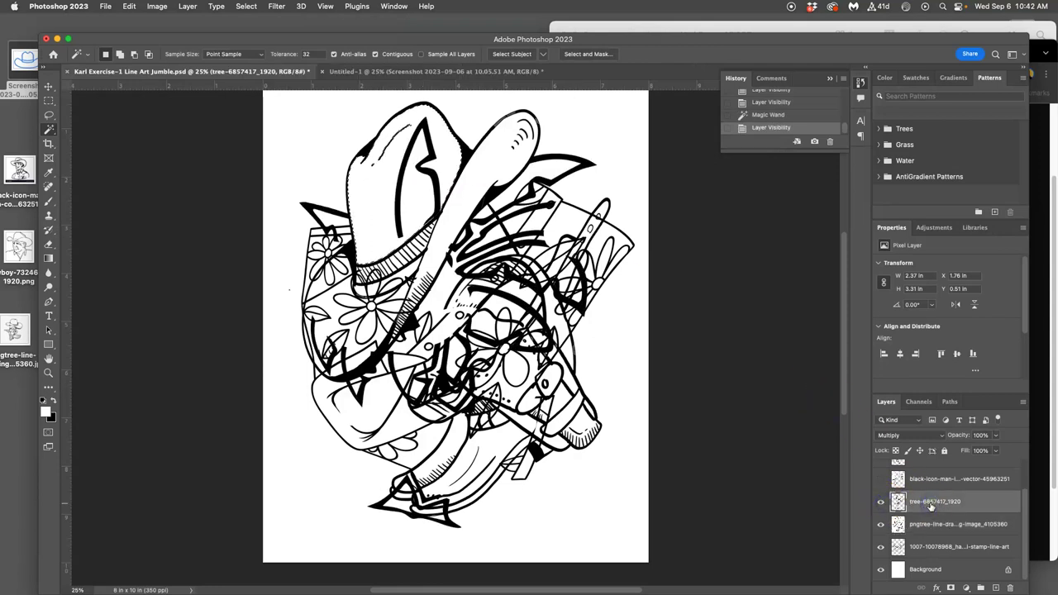
left_click_drag(881, 524, 881, 571)
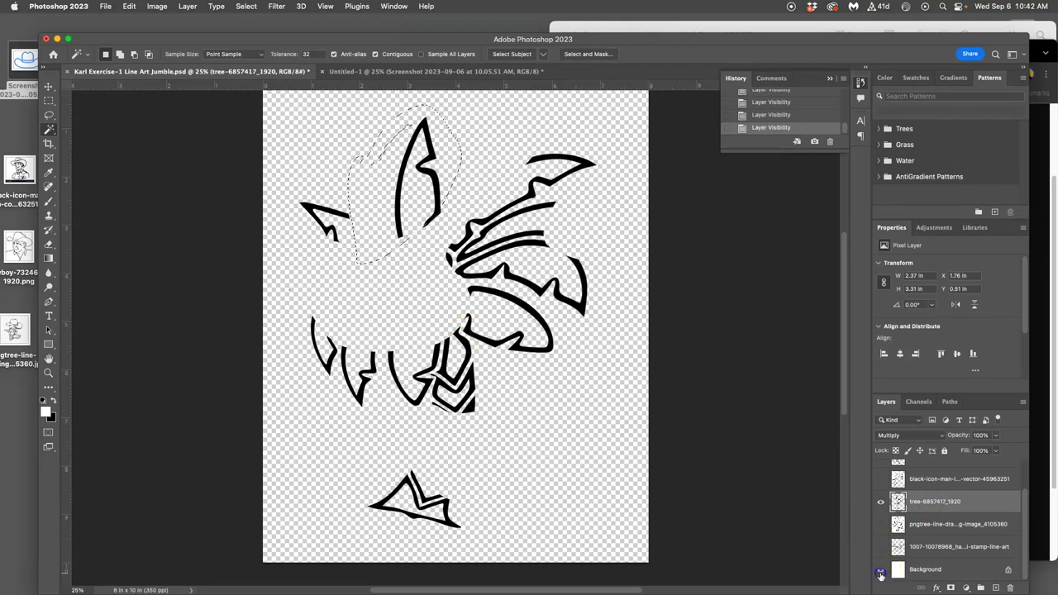
left_click(881, 569)
left_click(881, 524)
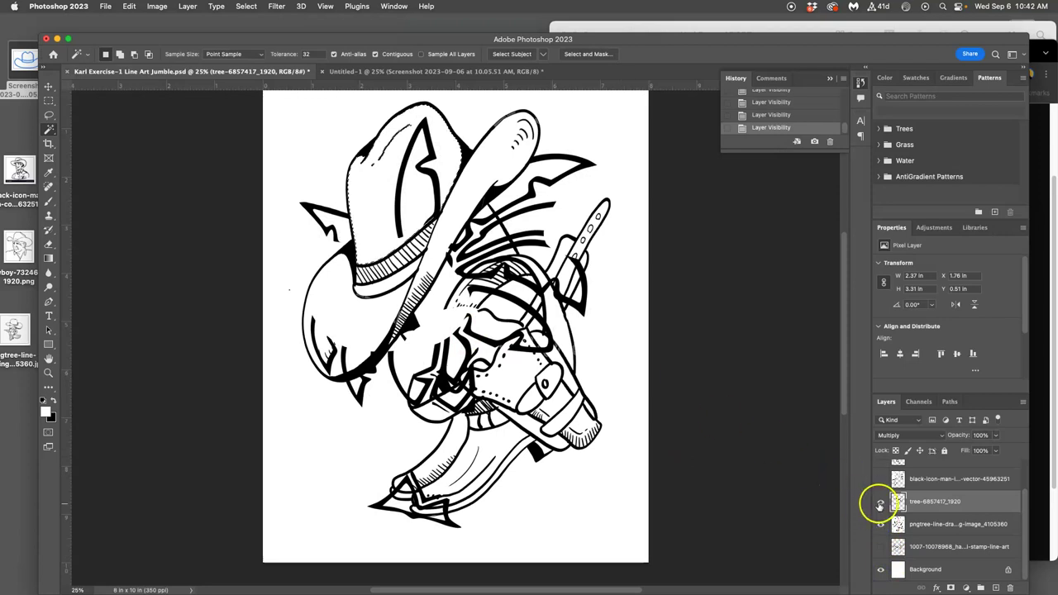
Show the tree and black-icon-man layers and delete the crown area from the active layer
left_click(881, 501)
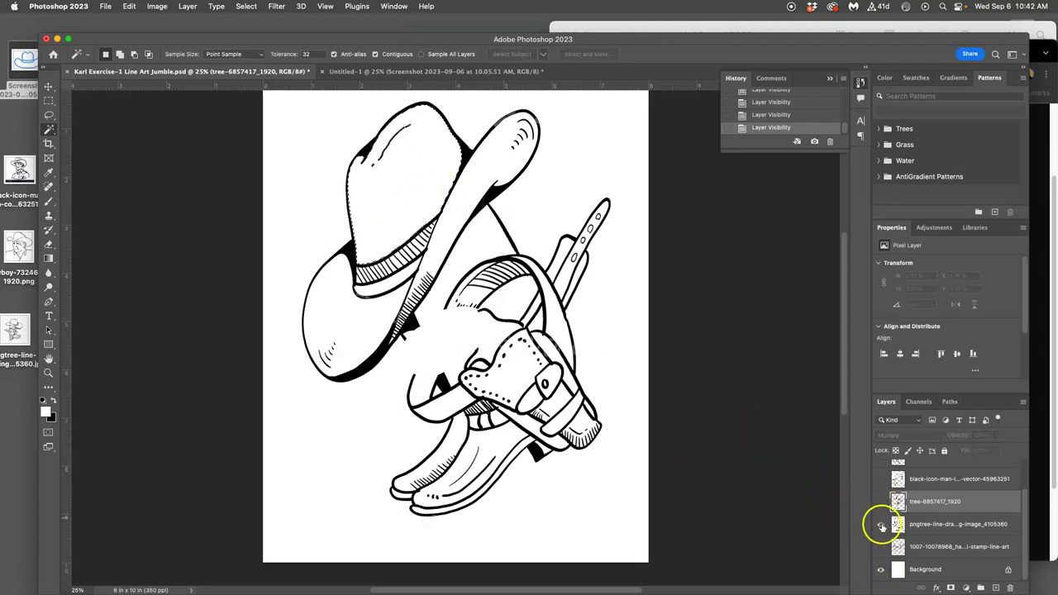
left_click(881, 524)
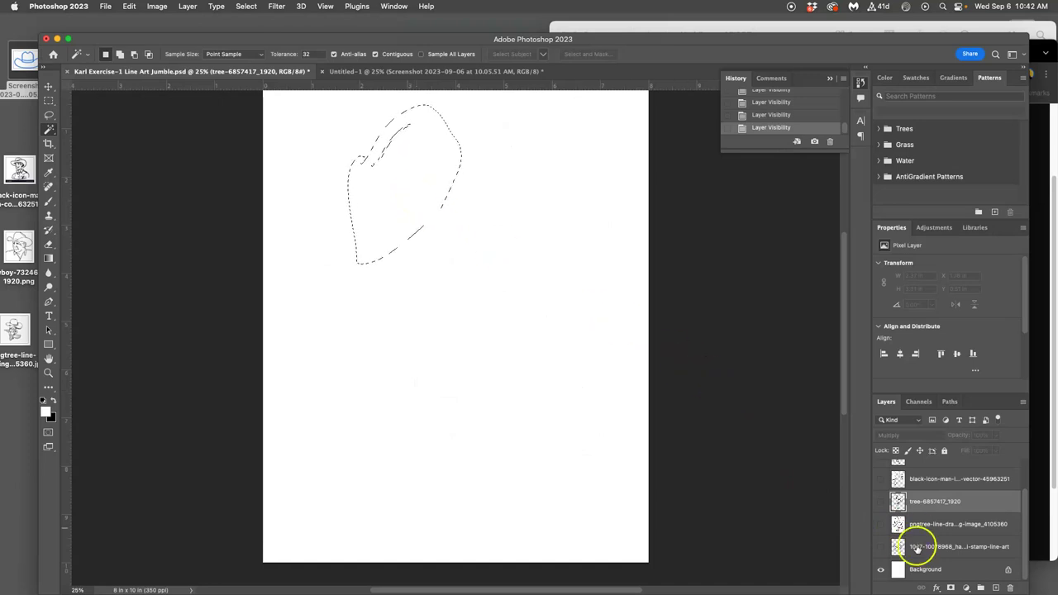
left_click(881, 546)
left_click(881, 546)
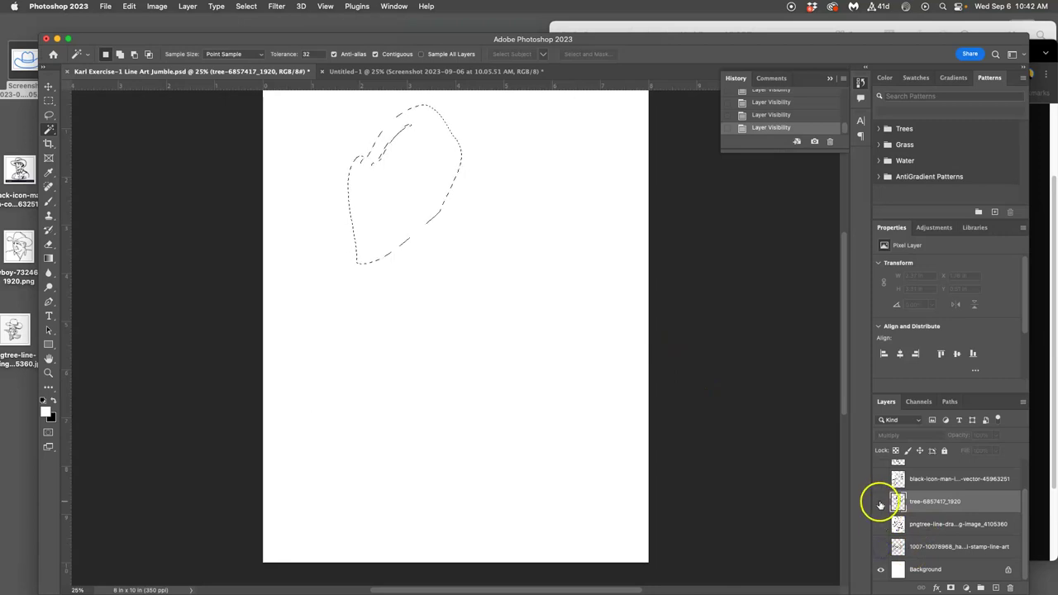
left_click(881, 502)
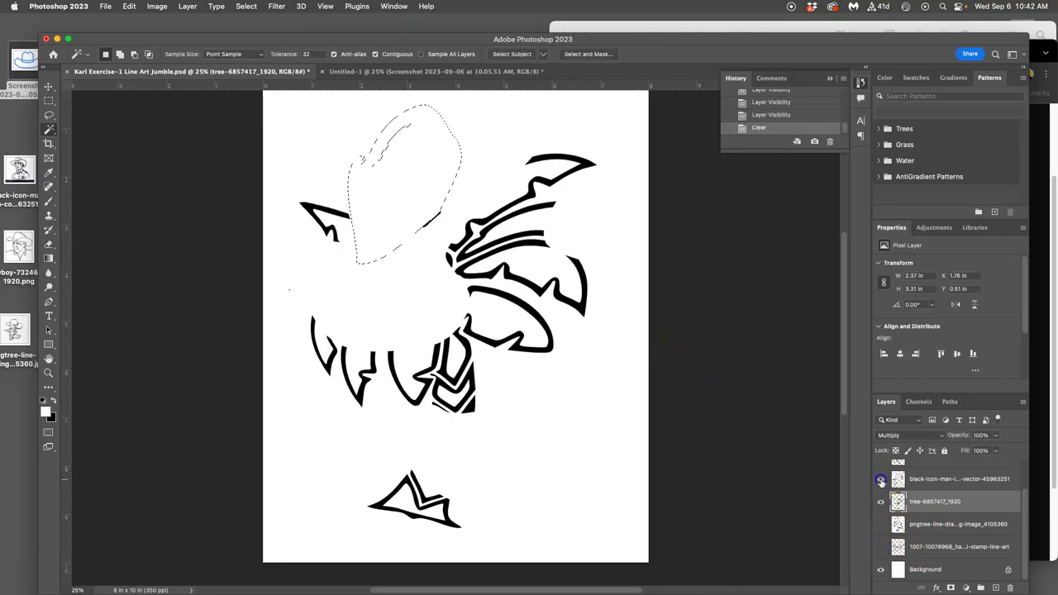
left_click(881, 479)
key("Delete")
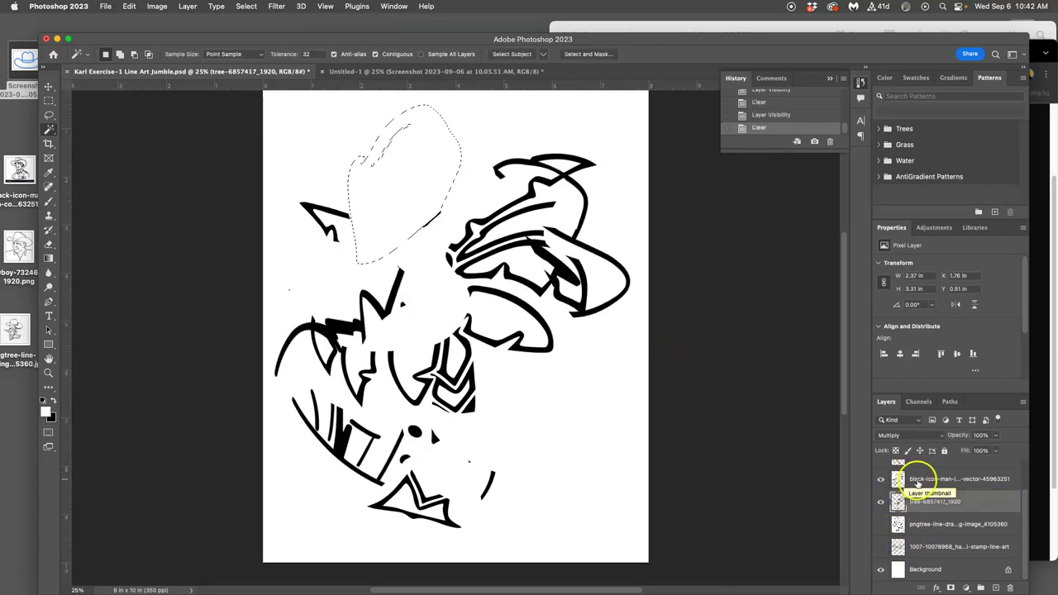
Make the cowboy-7324636_1920 layer visible and active, then undo one step
left_click(907, 480)
scroll(910, 483, "up", 2)
left_click(881, 494)
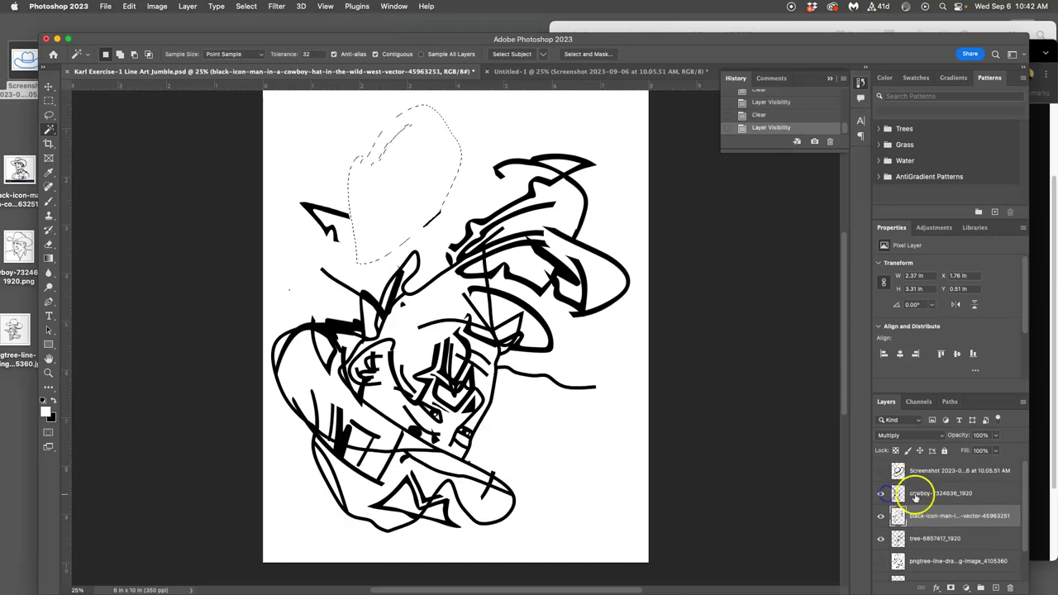
left_click(913, 494)
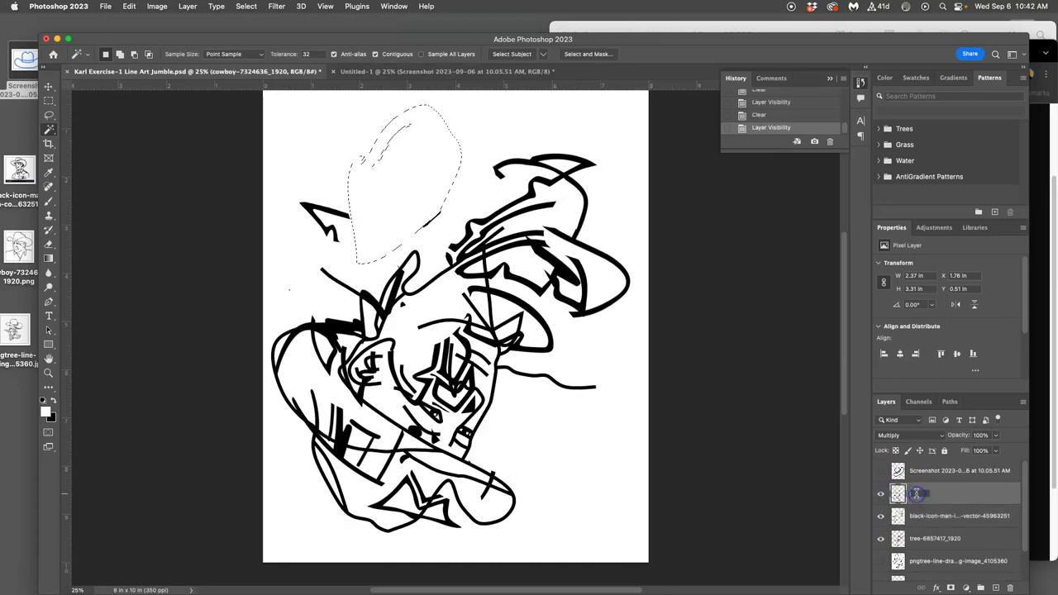
key("super+z")
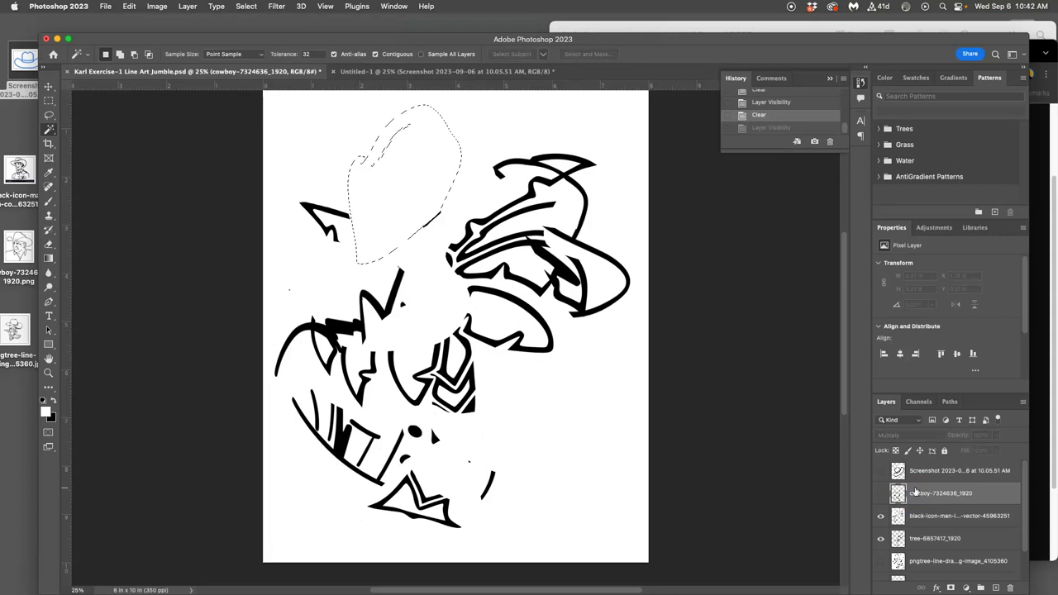
Show the Screenshot, cowboy and pngtree layers again and deselect
left_click(914, 472)
left_click(881, 470)
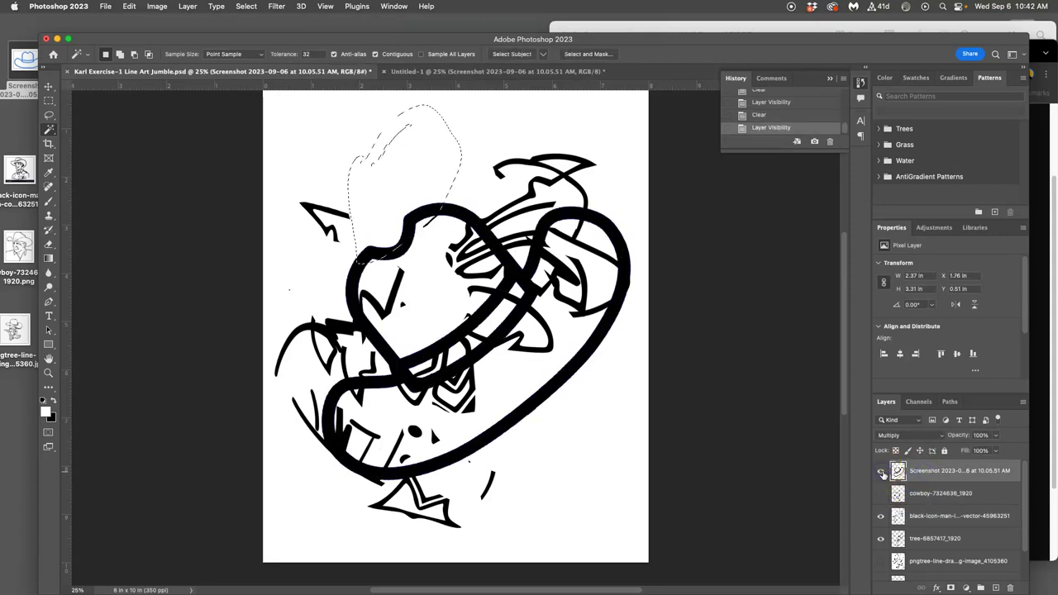
left_click(881, 494)
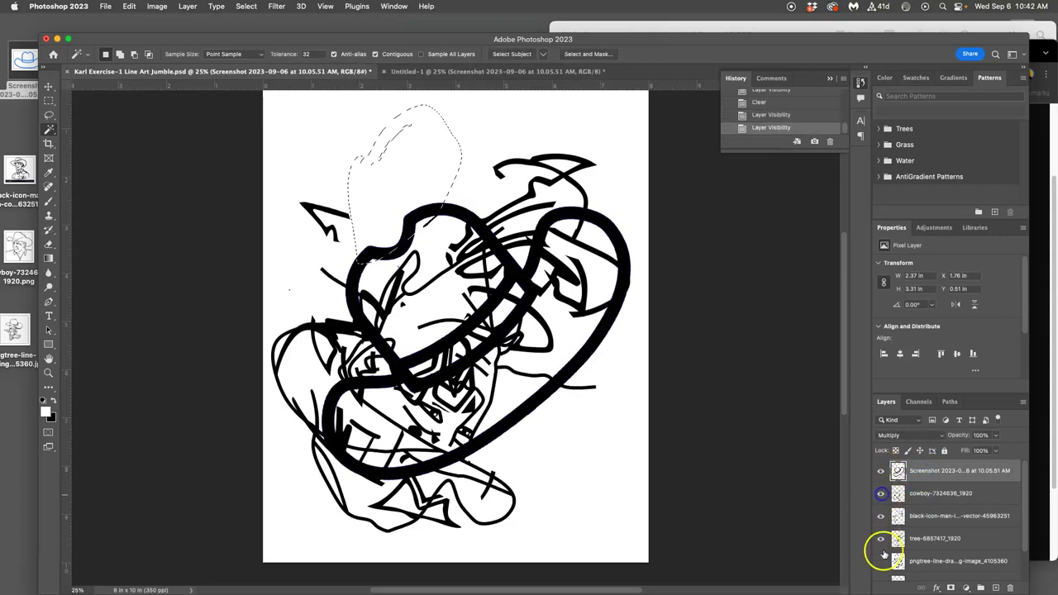
left_click(881, 561)
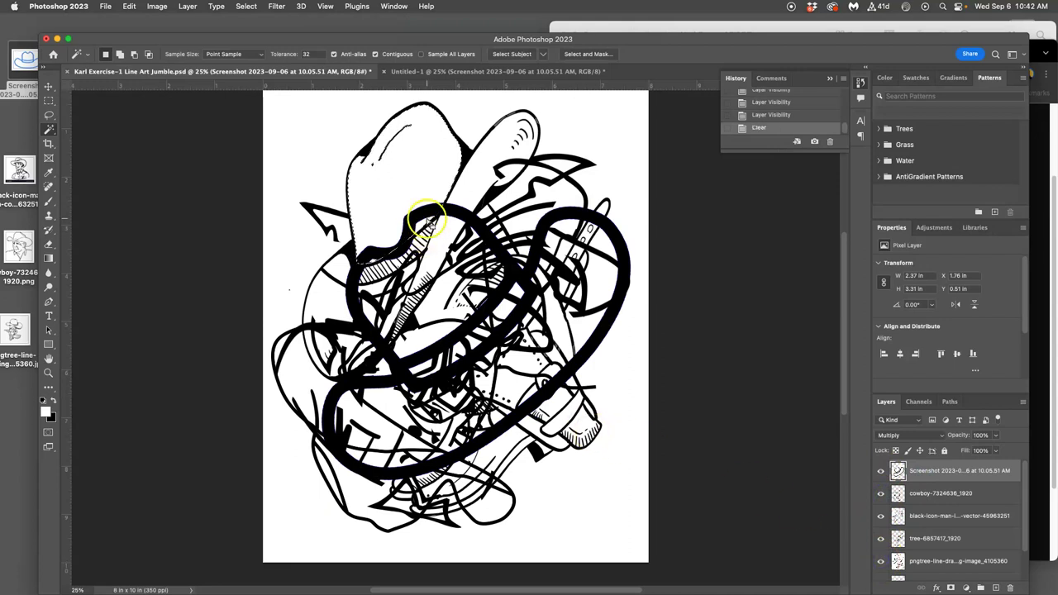
key("super+d")
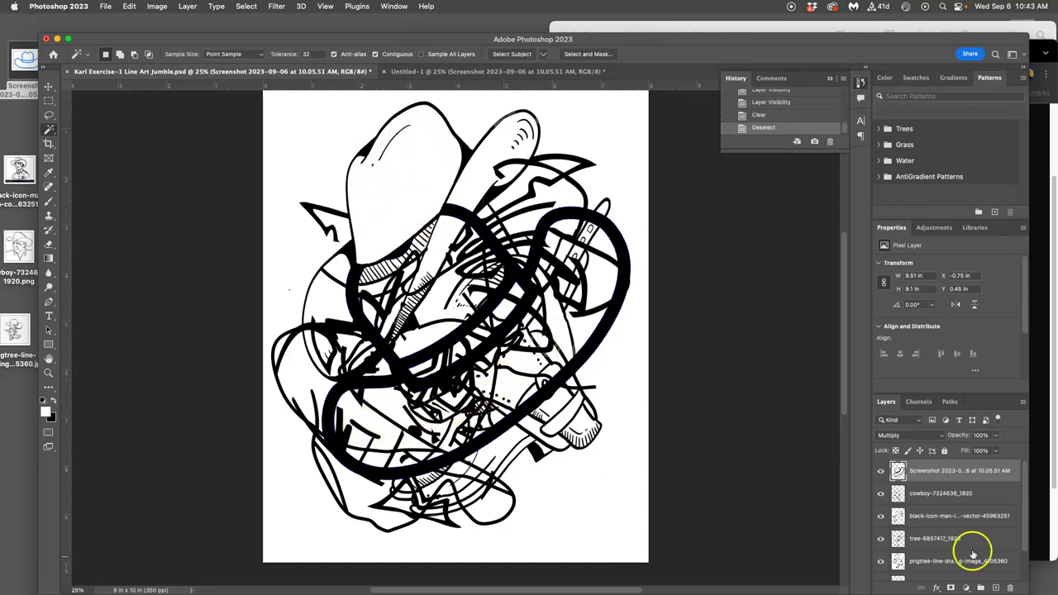
Isolate the cowboy-7324636_1920 layer and Magic Wand its curved brim area
left_click(940, 492)
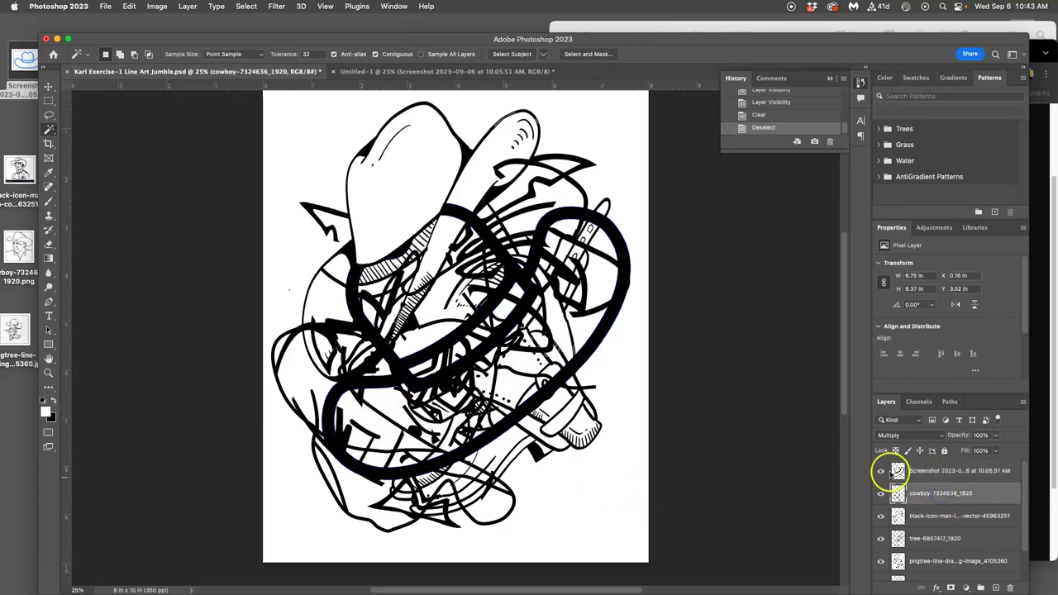
left_click(880, 470)
left_click(881, 516)
left_click(880, 538)
left_click(878, 561)
left_click(321, 401)
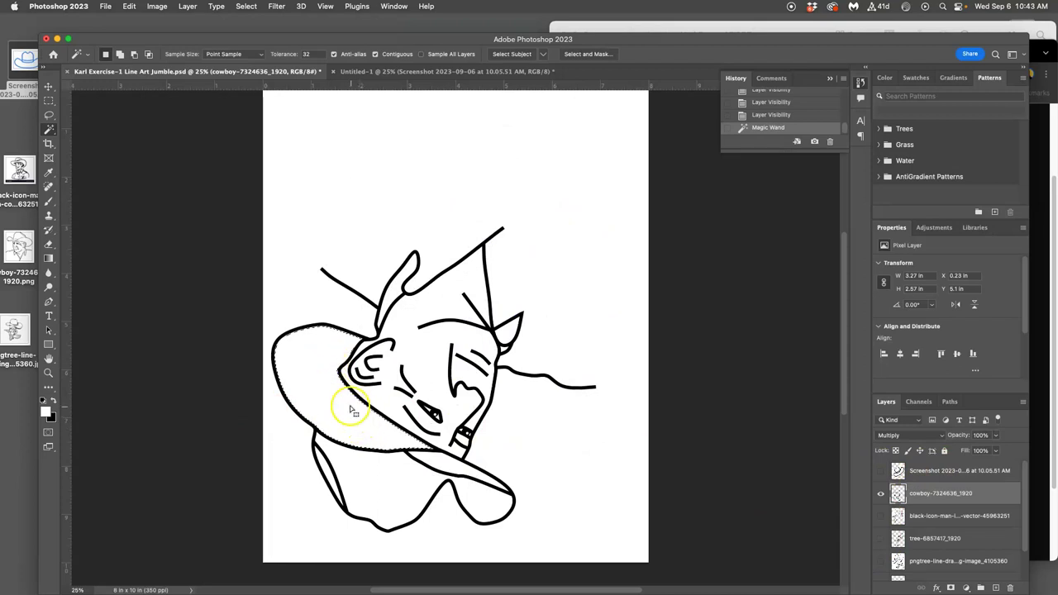
Hide the cowboy layer and delete the selected brim area from the Screenshot layer
left_click(880, 492)
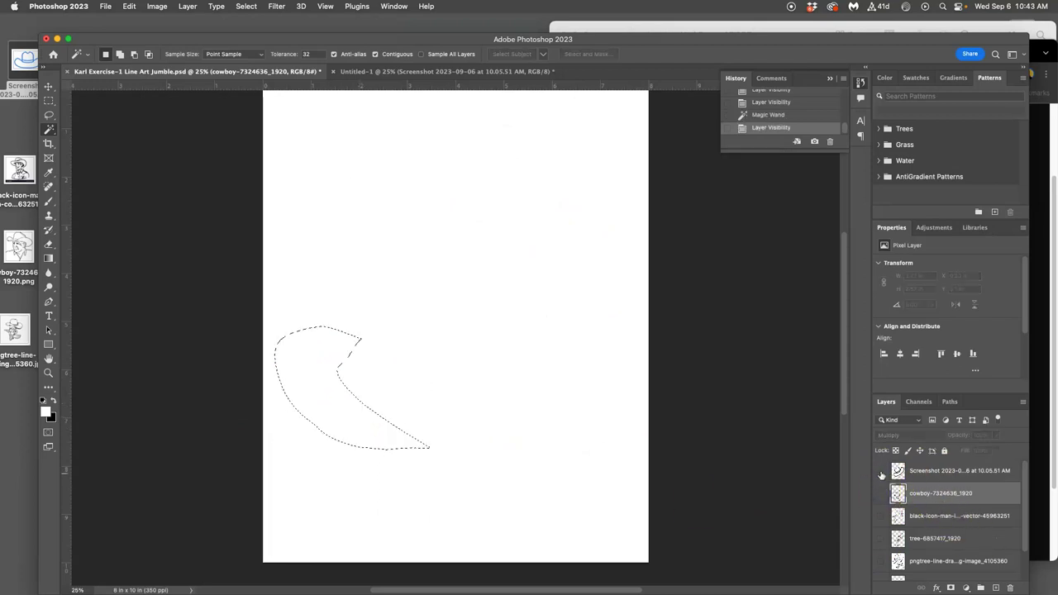
left_click(880, 471)
left_click(898, 471)
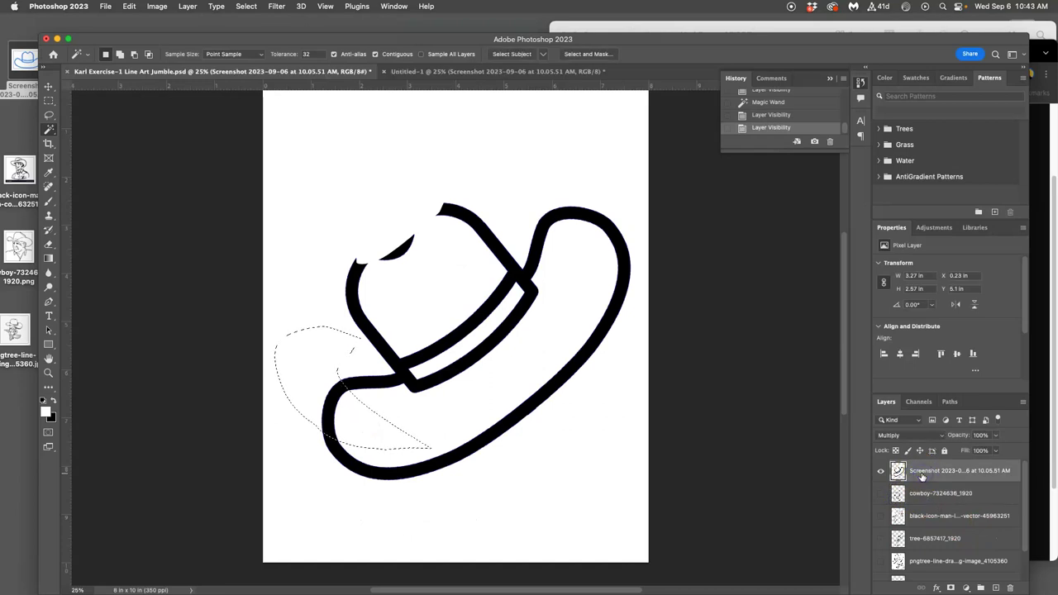
key("Delete")
Show the black-icon, tree and pngtree layers again
left_click(880, 516)
left_click(909, 516)
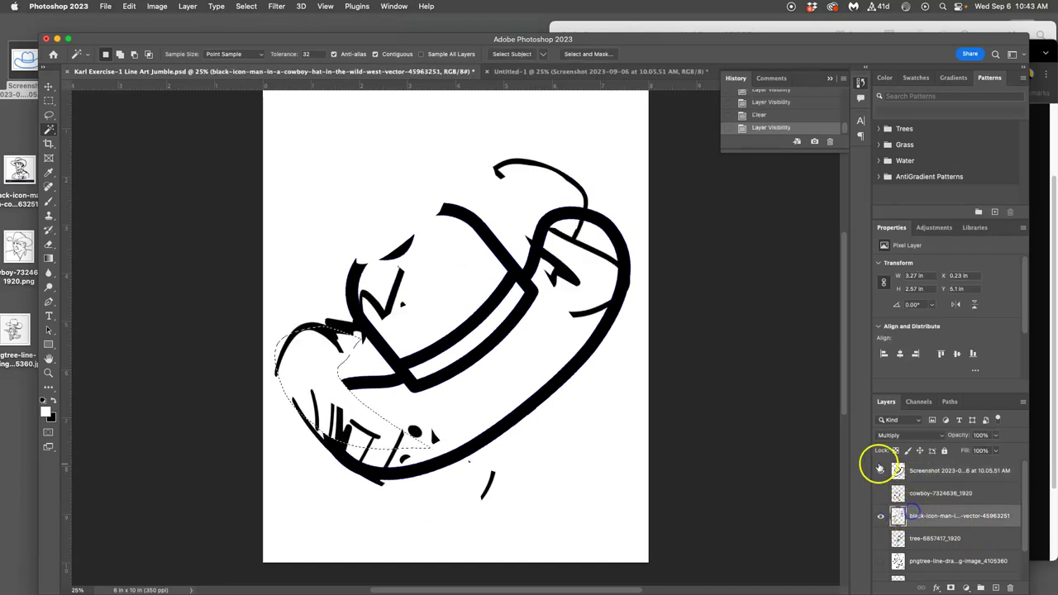
left_click(880, 538)
left_click(910, 538)
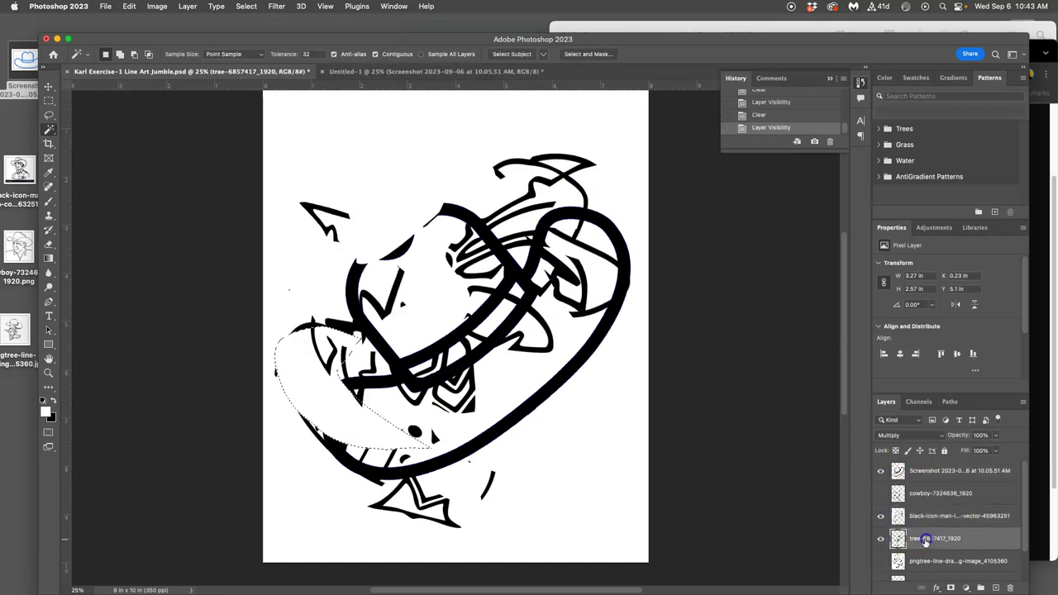
left_click(880, 561)
left_click(926, 561)
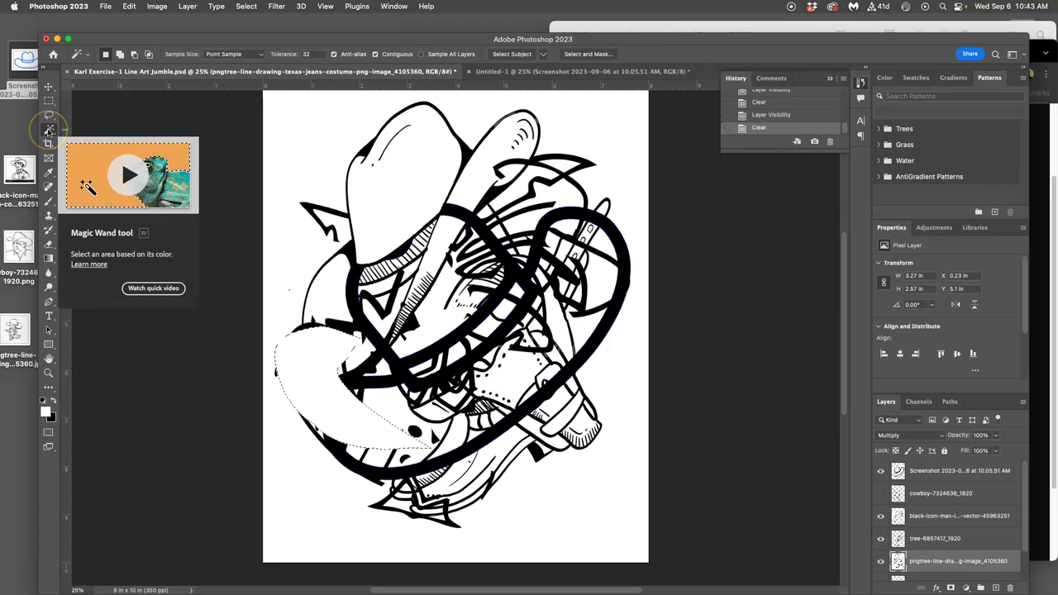
right_click(49, 129)
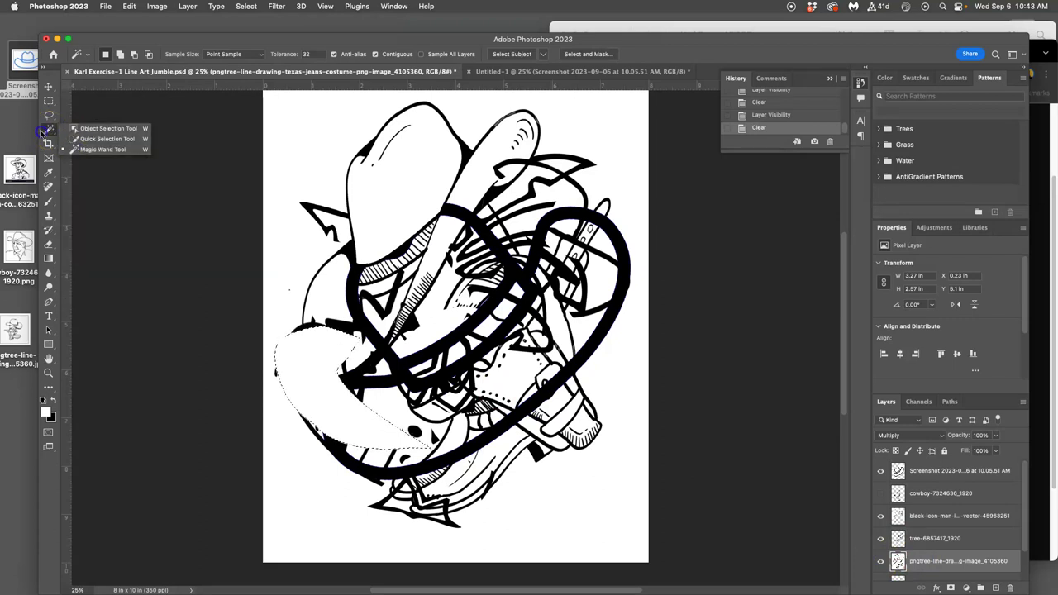
left_click(77, 150)
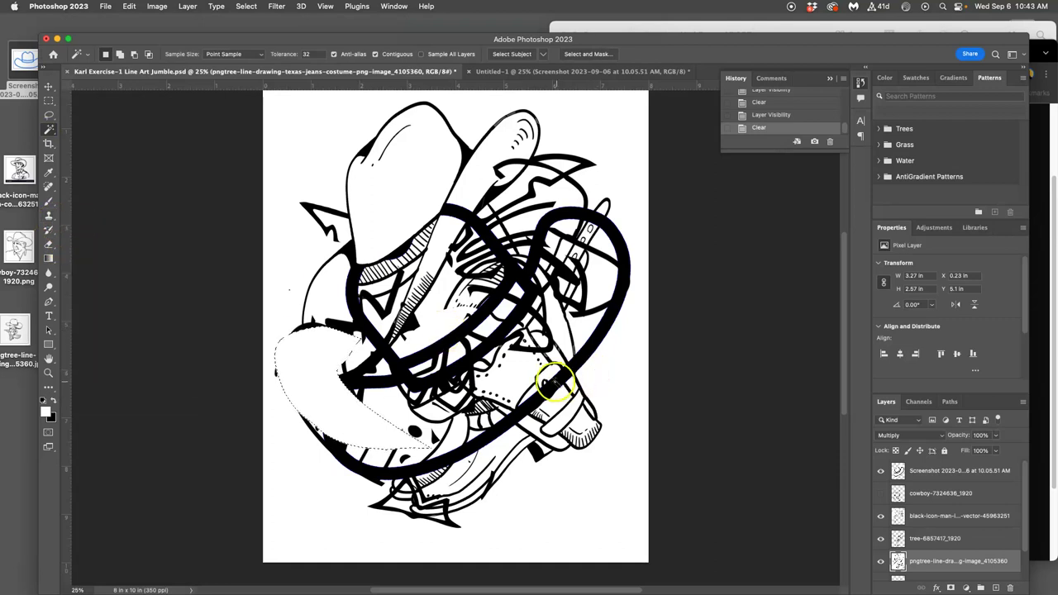
left_click_drag(51, 133, 100, 155)
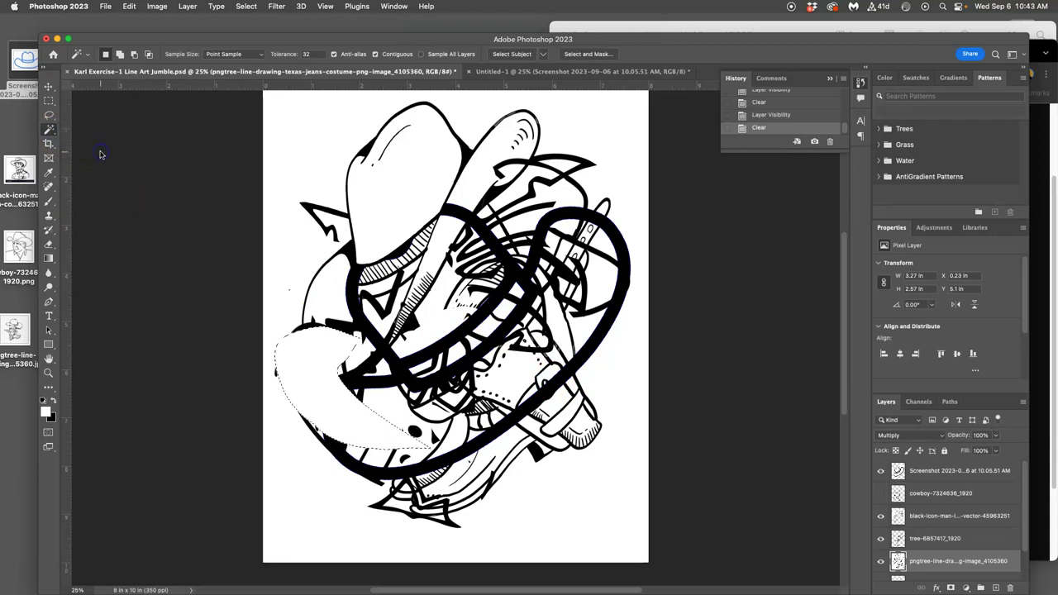
left_click(48, 387)
left_click(49, 388)
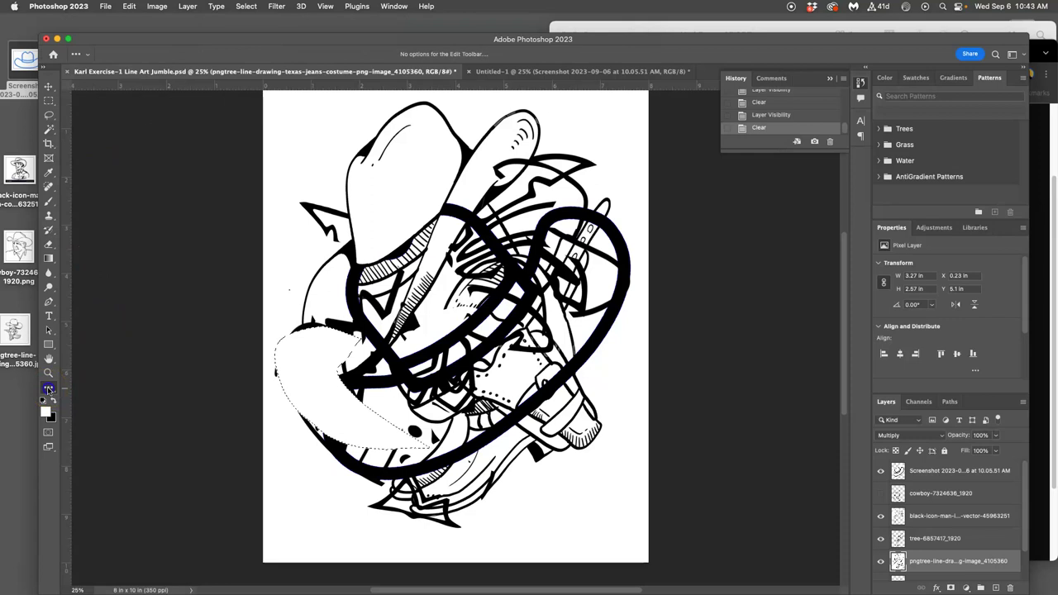
left_click(48, 389)
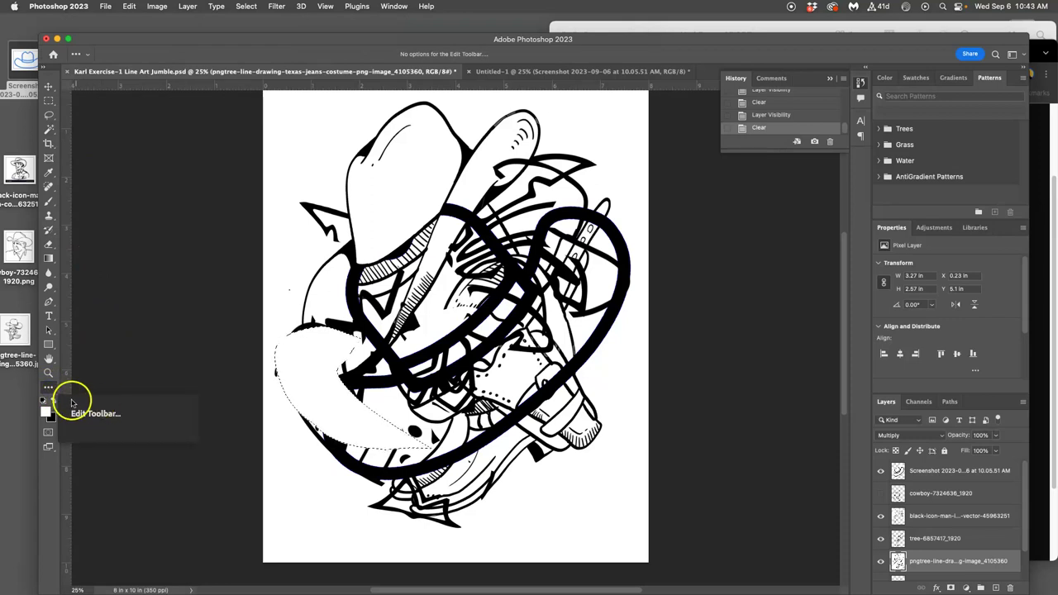
left_click(52, 391)
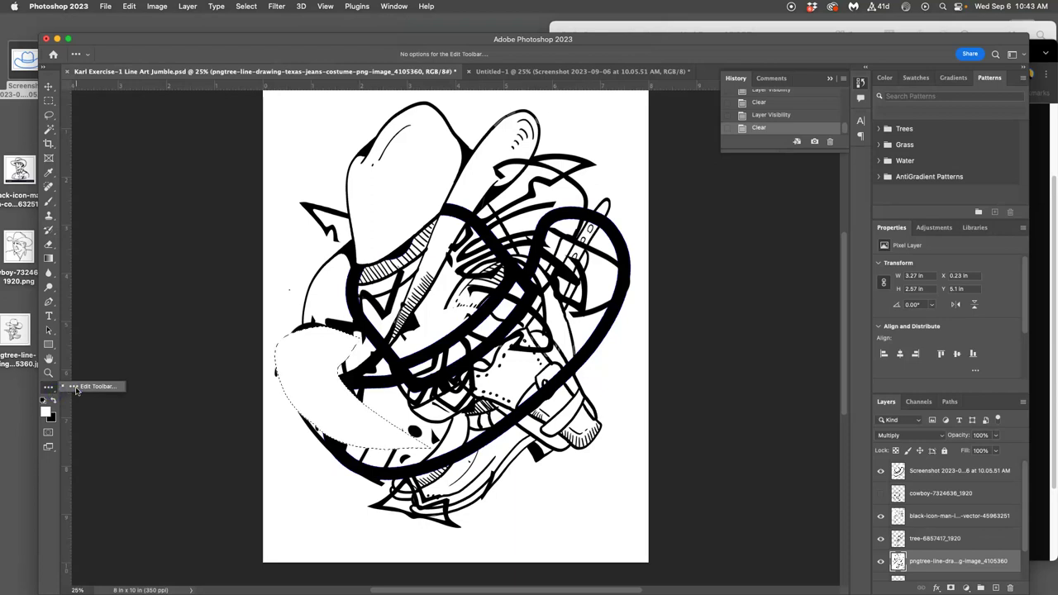
left_click(76, 388)
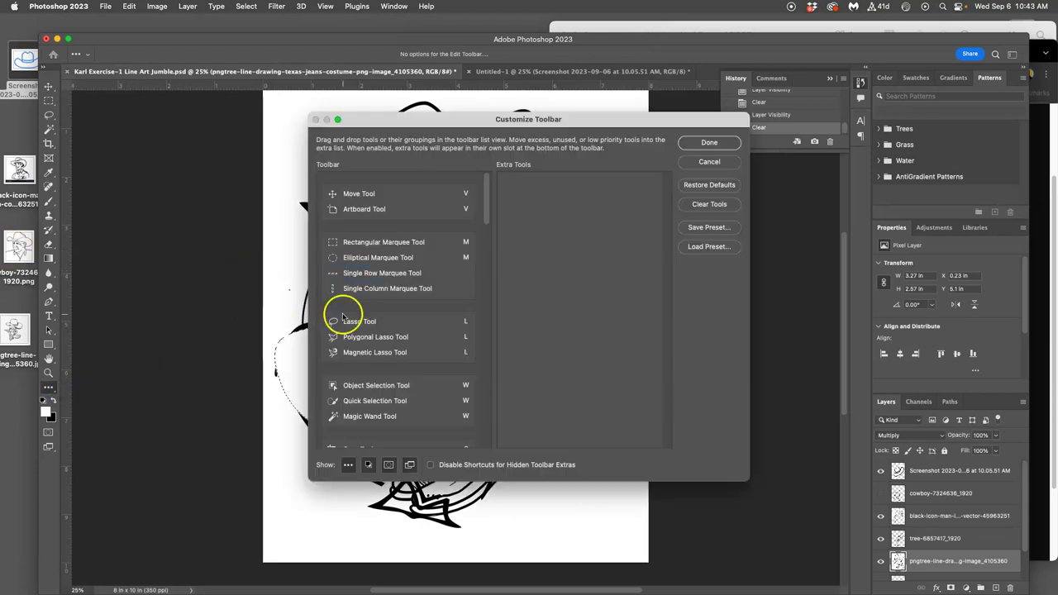
scroll(372, 345, "down", 2)
left_click_drag(363, 380, 51, 132)
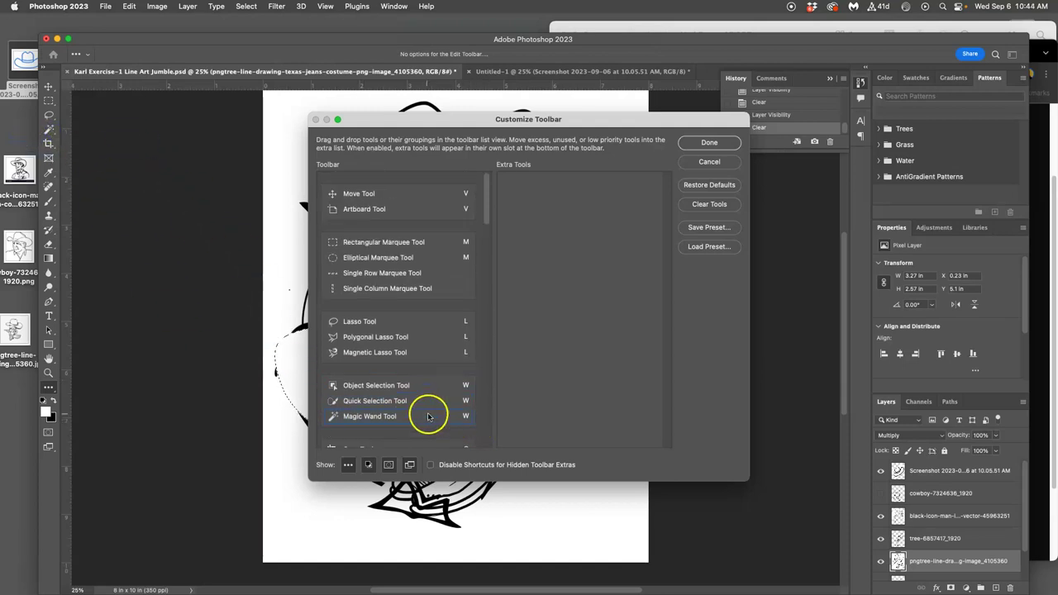
left_click(711, 142)
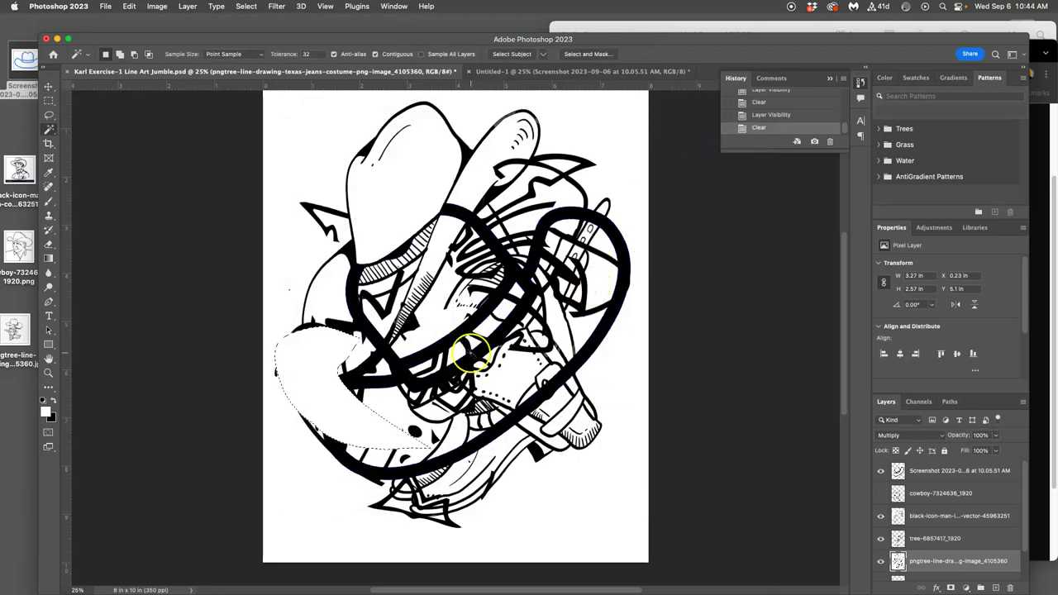
Magic Wand a small collage area, show the cowboy drawing and hide the tree drawing
left_click(470, 353)
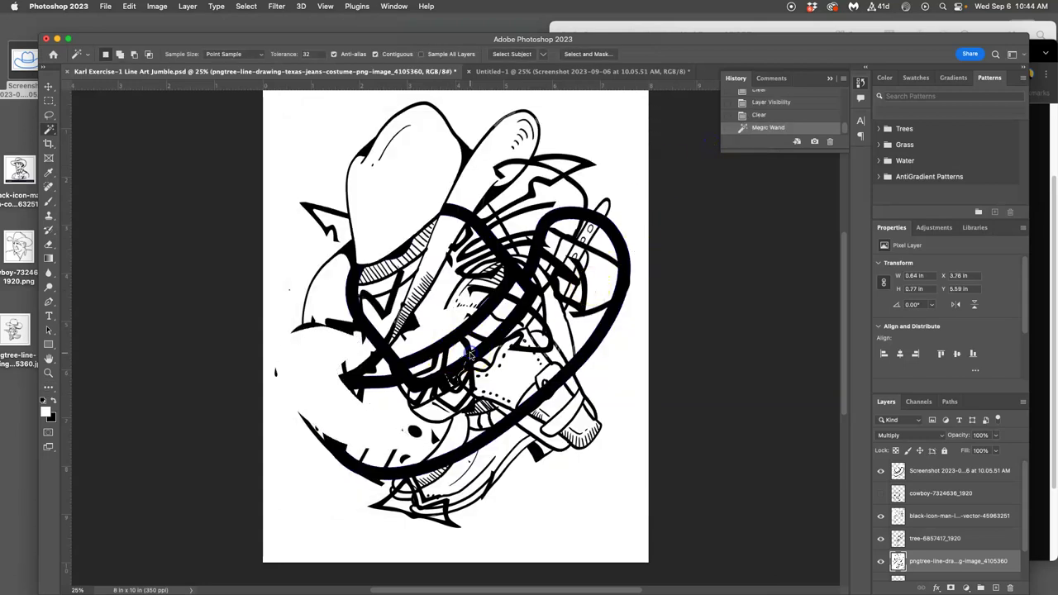
left_click(880, 493)
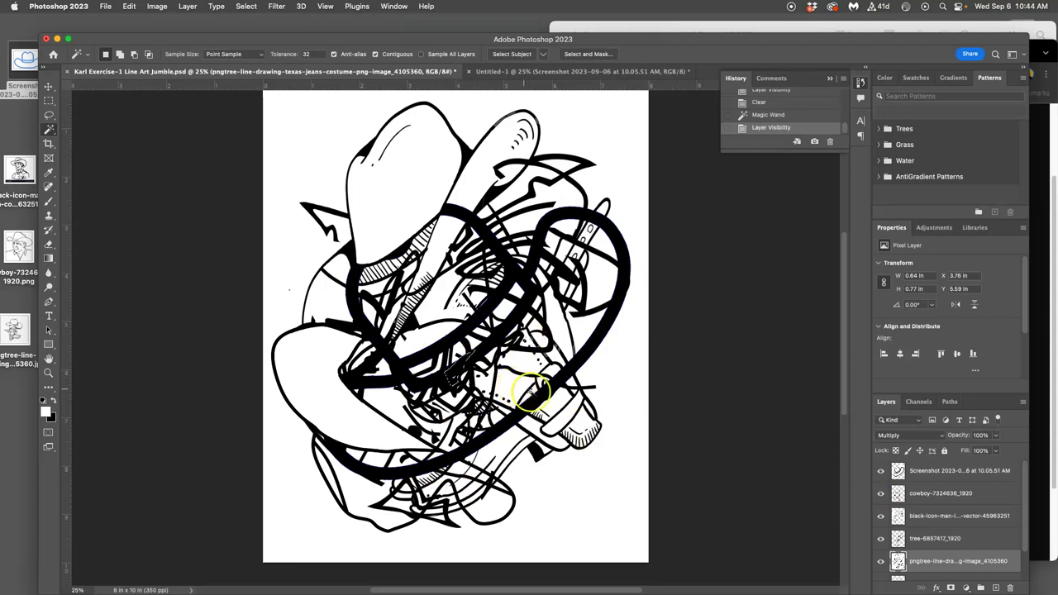
scroll(889, 541, "down", 2)
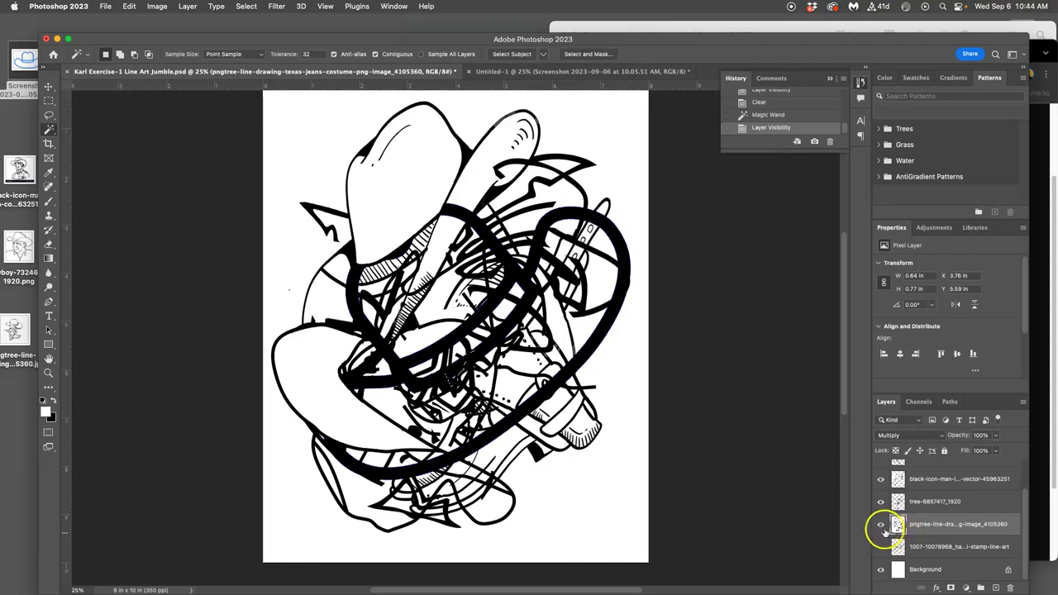
left_click(882, 526)
left_click(881, 502)
left_click(881, 527)
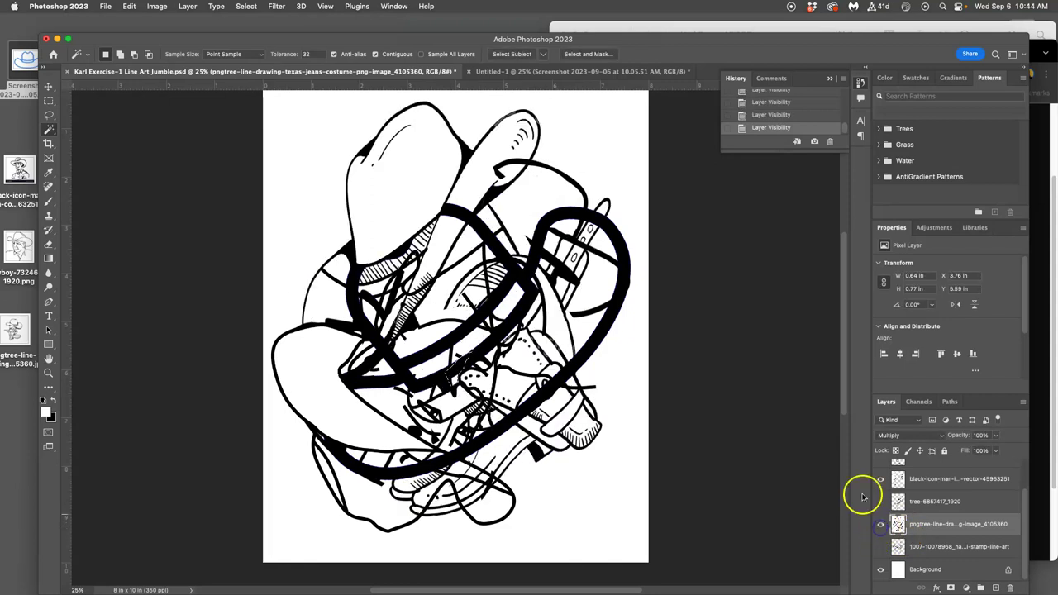
left_click(879, 525)
left_click(880, 525)
Hide every layer except pngtree, including Background, then select the holster's white area and deselect
left_click(881, 479)
scroll(881, 483, "up", 2)
left_click(880, 488)
left_click(880, 469)
scroll(889, 488, "down", 2)
left_click(879, 569)
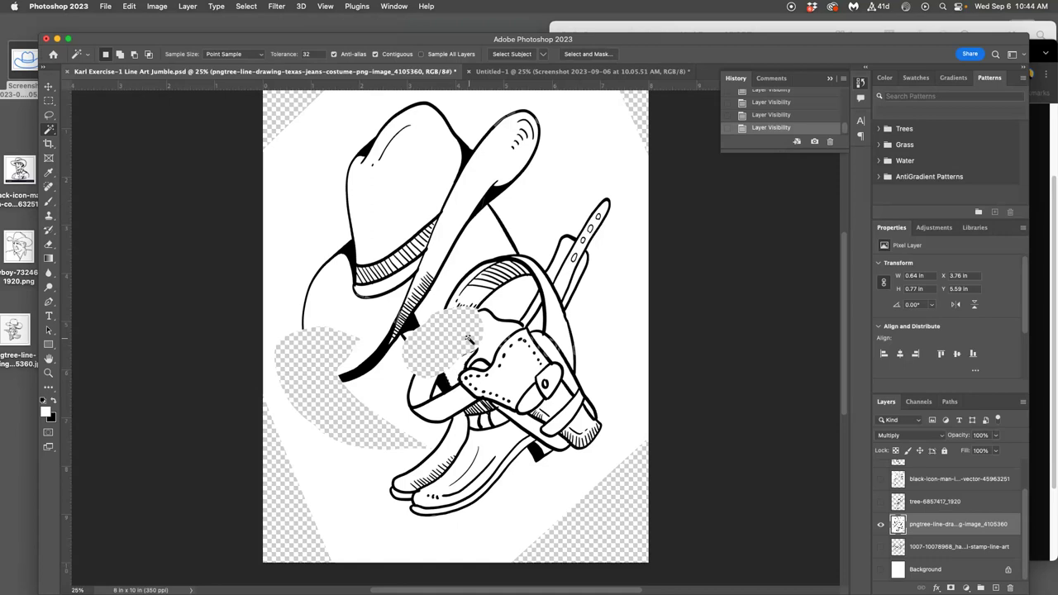
left_click(507, 358)
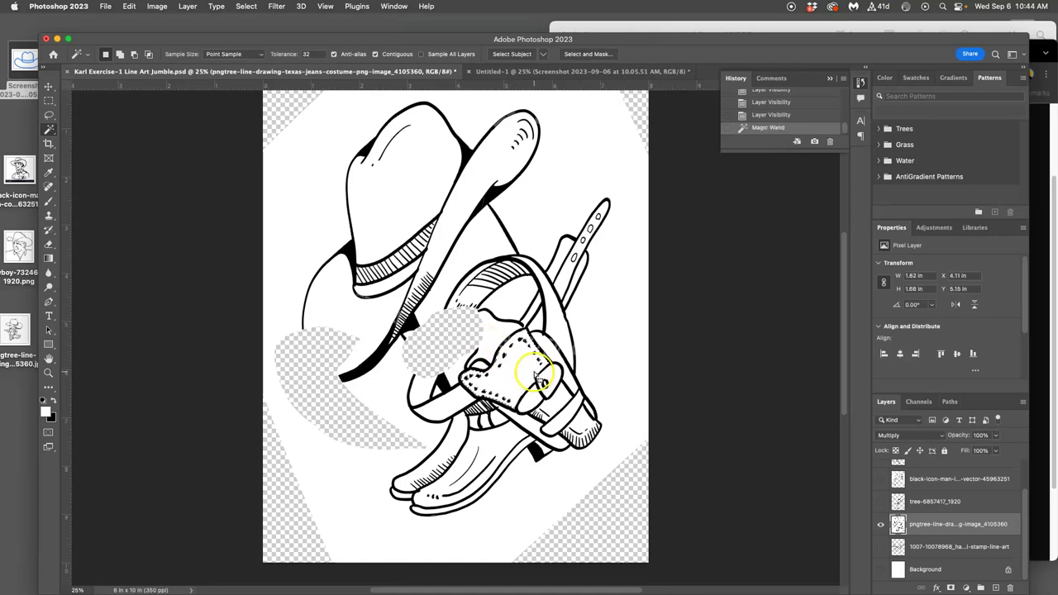
key("super+d")
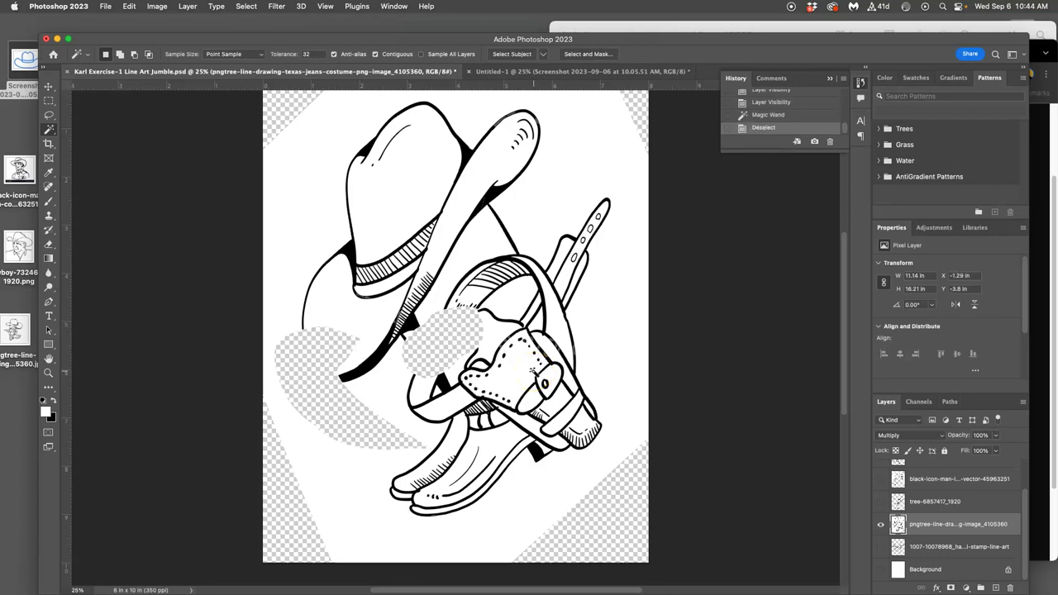